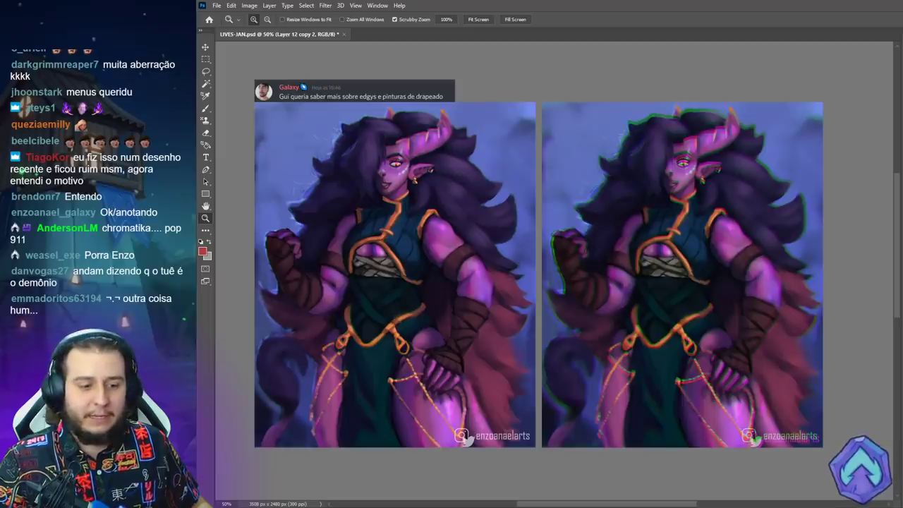
# Target the mask of Layer 12 copy 2 and toggle the layer's visibility to compare the painting with and without chromatic aberration.
pyautogui.hotkey('ctrl', '\\')
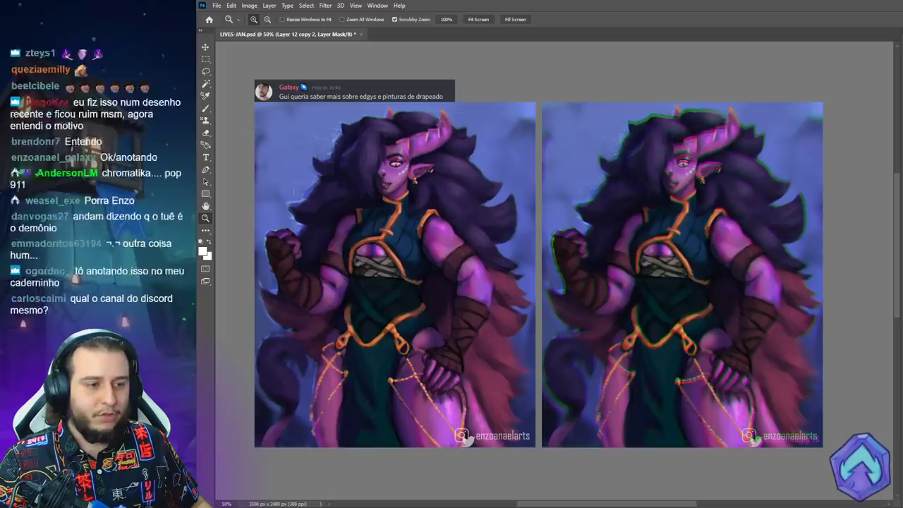
pyautogui.moveTo(900, 265); pyautogui.dragTo(763, 270)
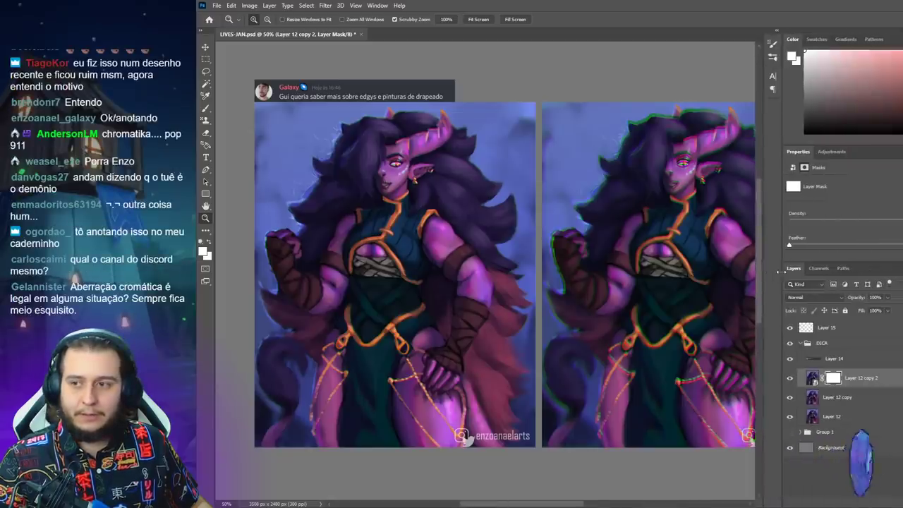
pyautogui.click(790, 381)
pyautogui.click(789, 381)
pyautogui.click(790, 382)
pyautogui.click(789, 381)
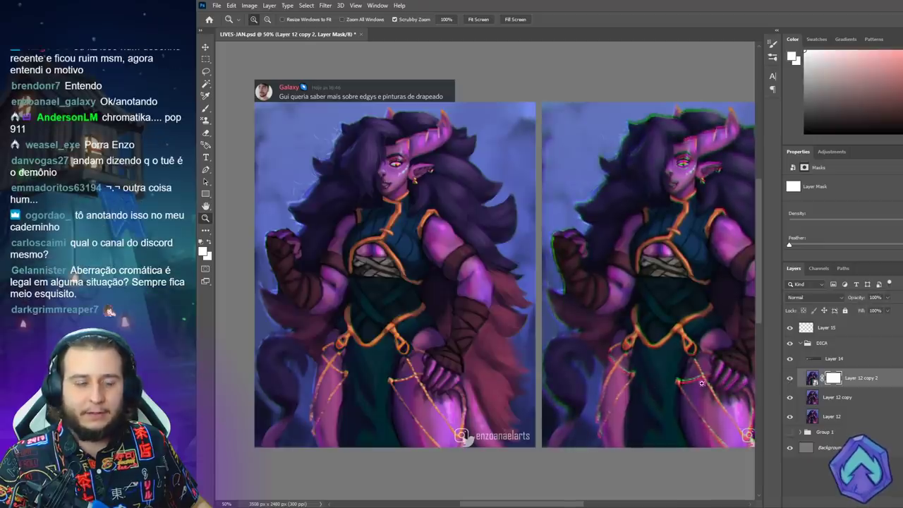
pyautogui.click(789, 382)
pyautogui.click(789, 382)
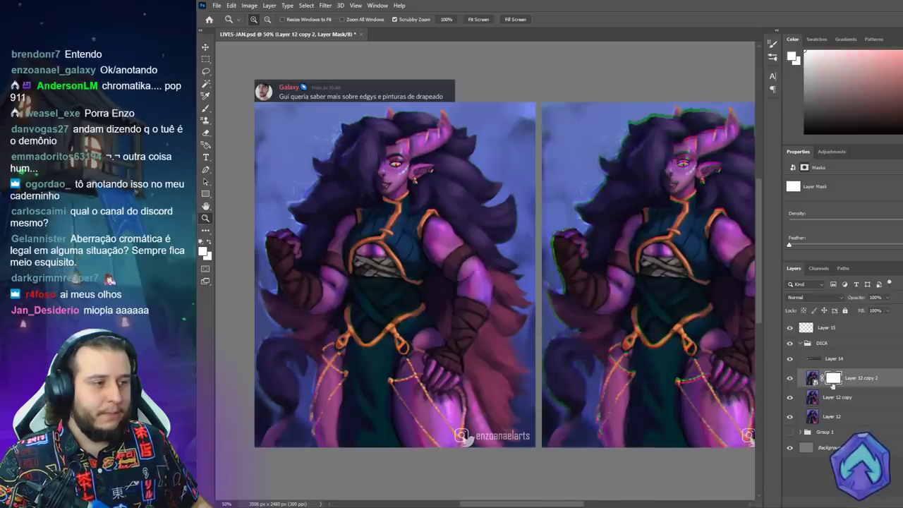
# Paint black on the mask of Layer 12 copy 2 over the face with a large soft brush to hide the colour fringes there.
pyautogui.press('b')
pyautogui.press('x')
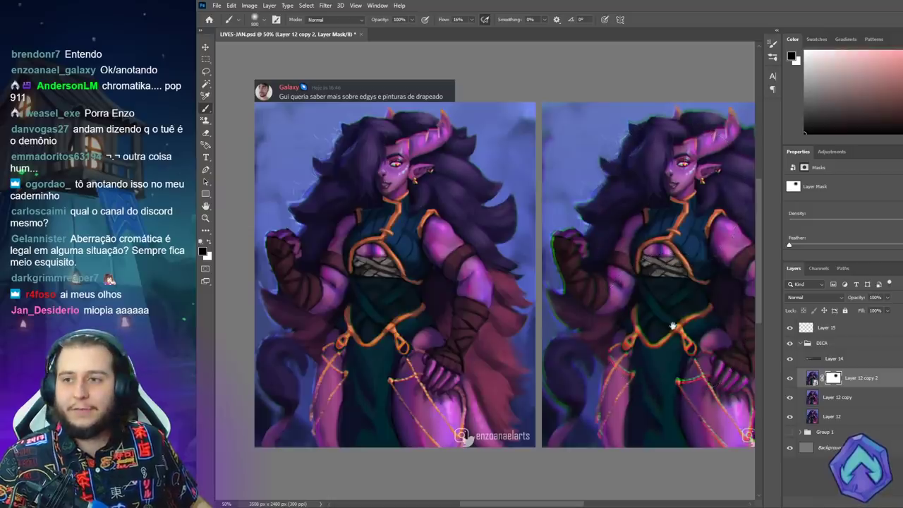
pyautogui.moveTo(673, 326); pyautogui.dragTo(585, 323)
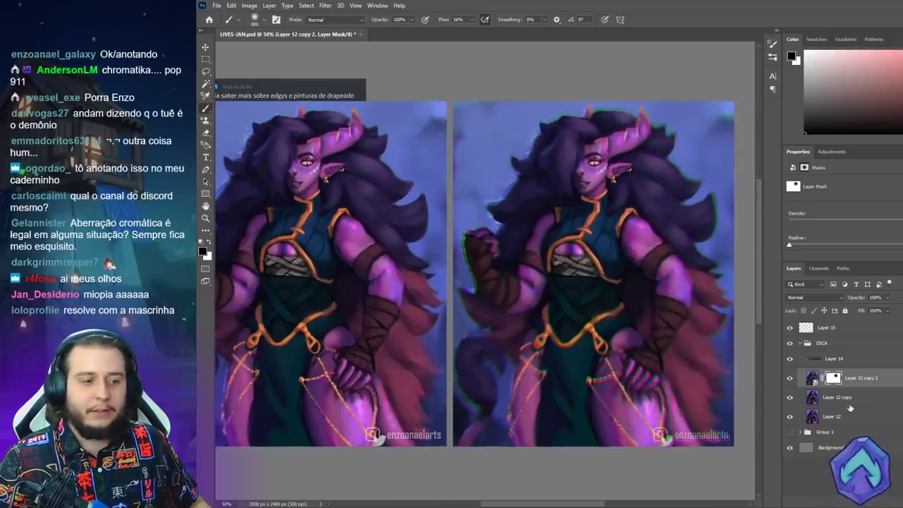
# Switch Layer 12 copy 2 off and on to compare the masked chromatic aberration with the original painting.
pyautogui.click(790, 379)
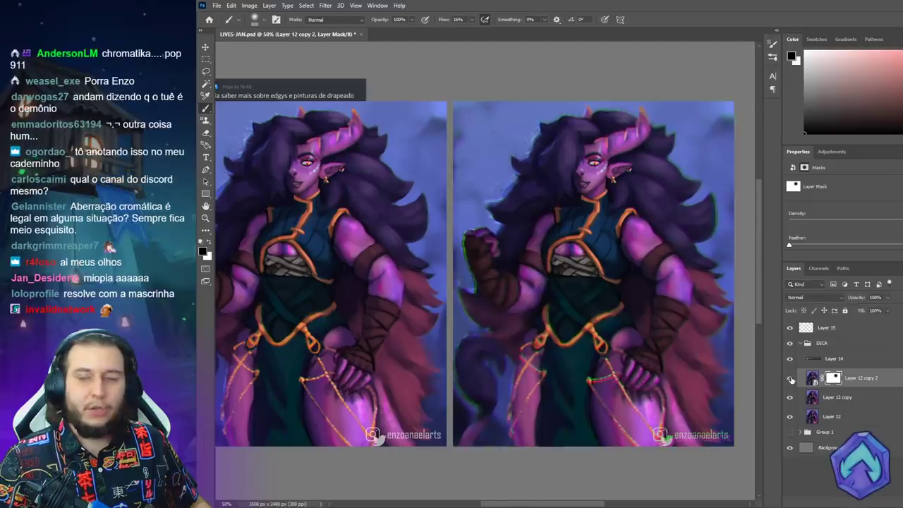
pyautogui.click(790, 379)
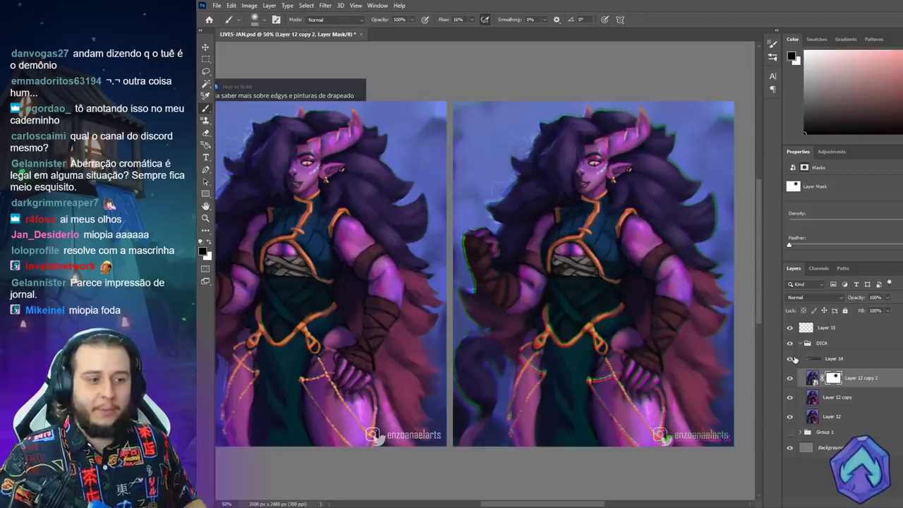
pyautogui.click(789, 377)
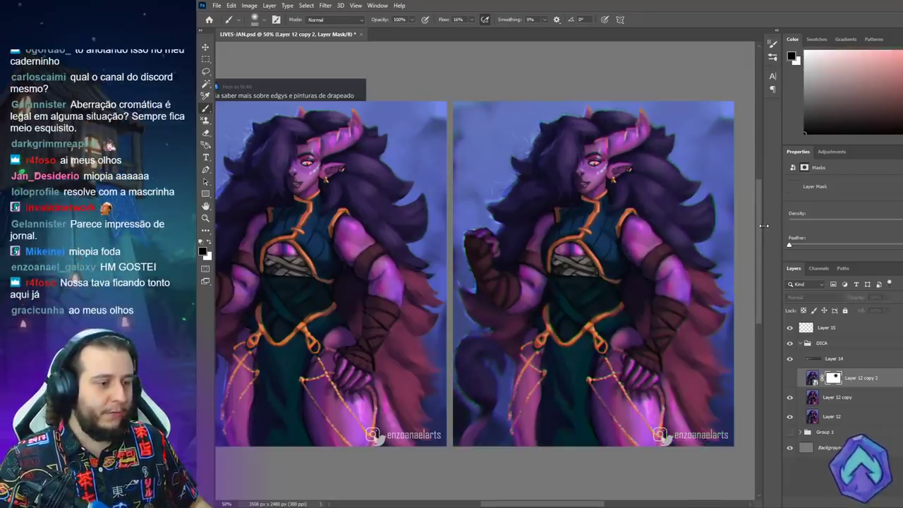
pyautogui.click(789, 378)
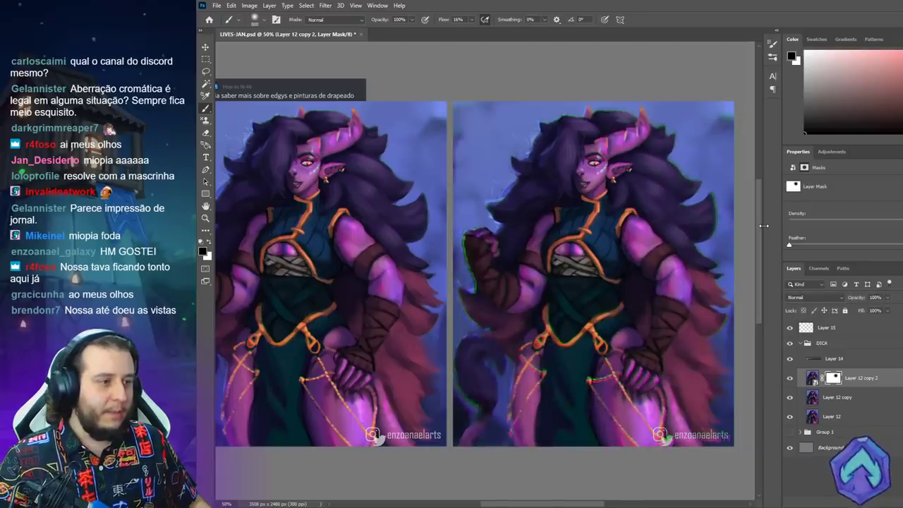
pyautogui.press('v')
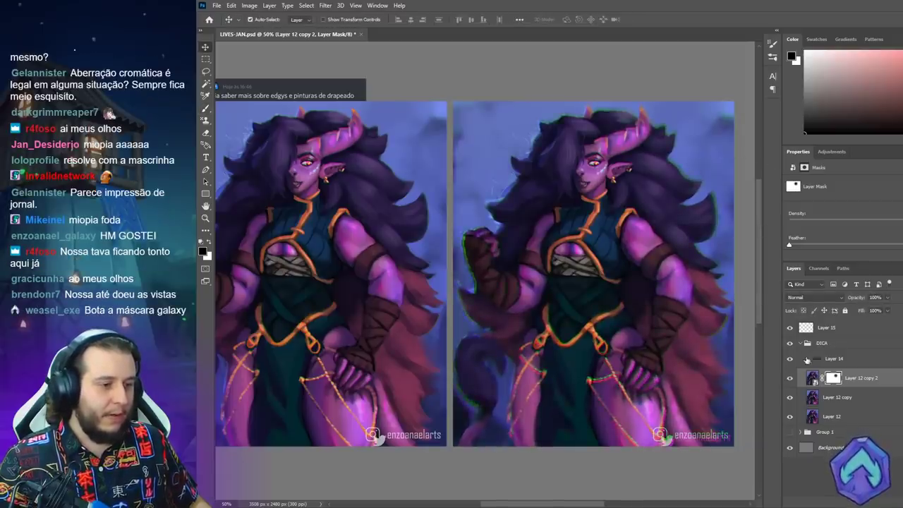
pyautogui.hotkey('ctrl', ',')
pyautogui.hotkey('ctrl', ',')
pyautogui.hotkey('ctrl', ',')
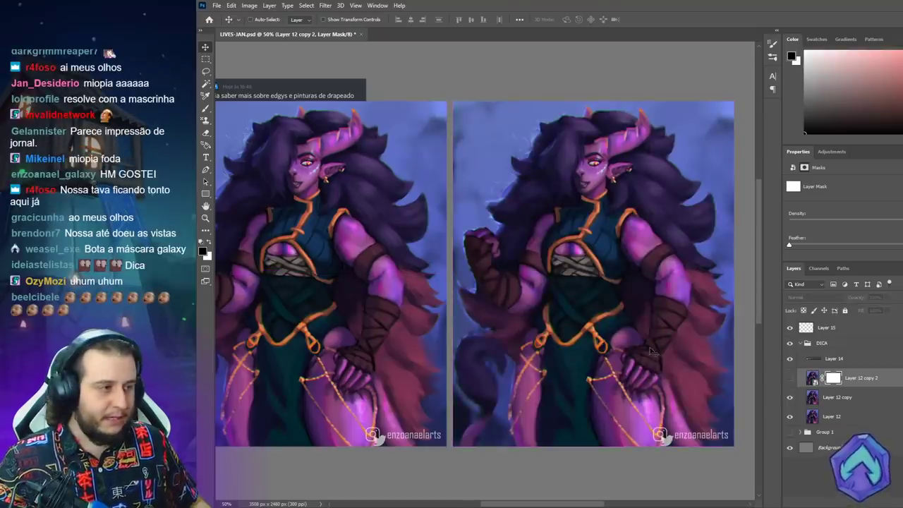
# Undo the mask and aberration on Layer 12 copy 2 and convert the layer to a Smart Object.
pyautogui.click(789, 379)
pyautogui.hotkey('ctrl', 'z')
pyautogui.hotkey('ctrl', 'z')
pyautogui.rightClick(844, 380)
pyautogui.click(881, 241)
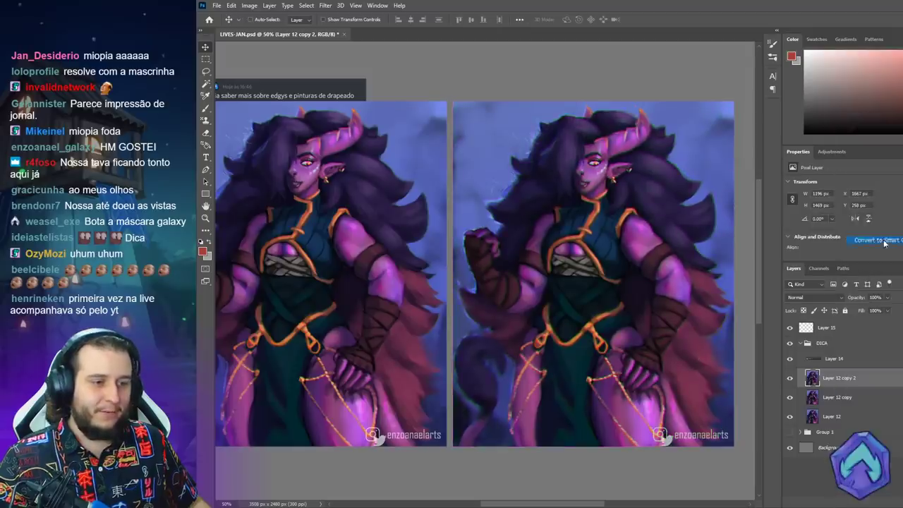
# Open the Smart Object's contents, clear the fixed crop ratio and extend the canvas upward to 1196 x 2417 px.
pyautogui.doubleClick(812, 378)
pyautogui.press('c')
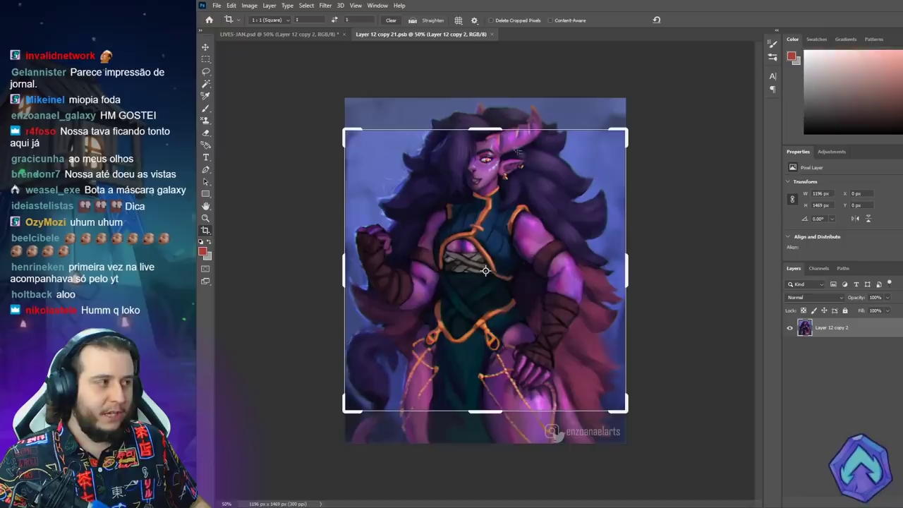
pyautogui.click(394, 21)
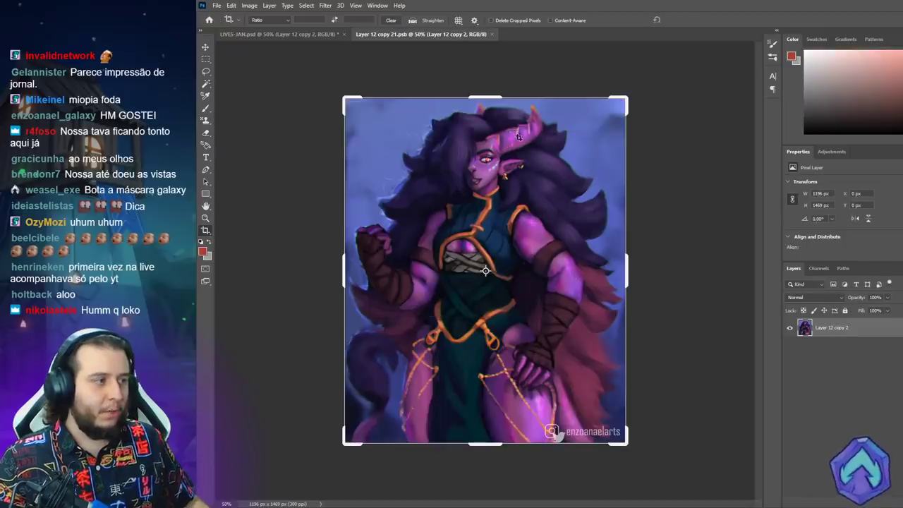
pyautogui.moveTo(488, 97); pyautogui.dragTo(478, 71)
pyautogui.press('Return')
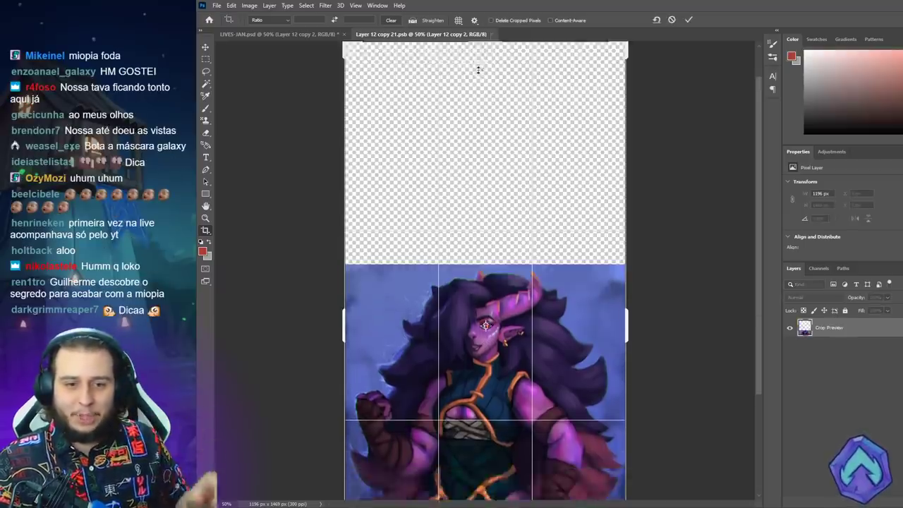
# Apply the Lens Correction filter to the extended image to add chromatic aberration, and hide the side panels.
pyautogui.click(325, 6)
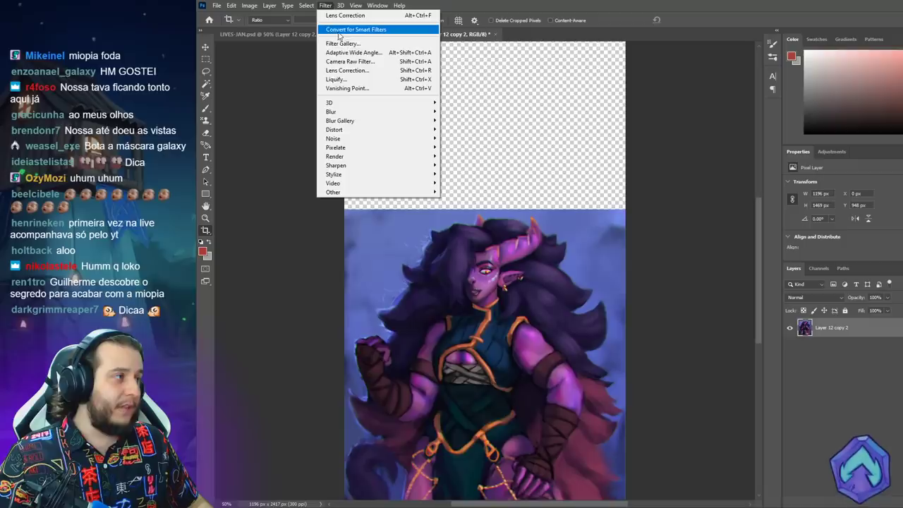
pyautogui.click(373, 70)
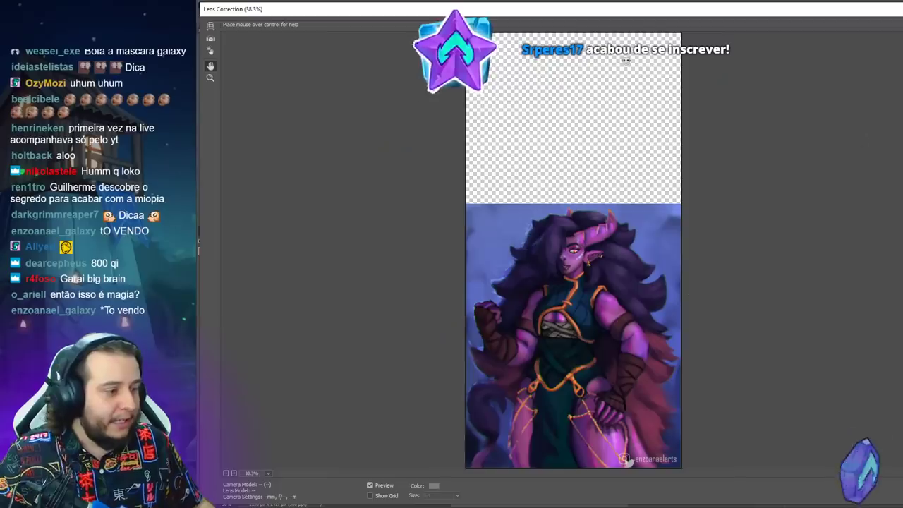
pyautogui.press('Return')
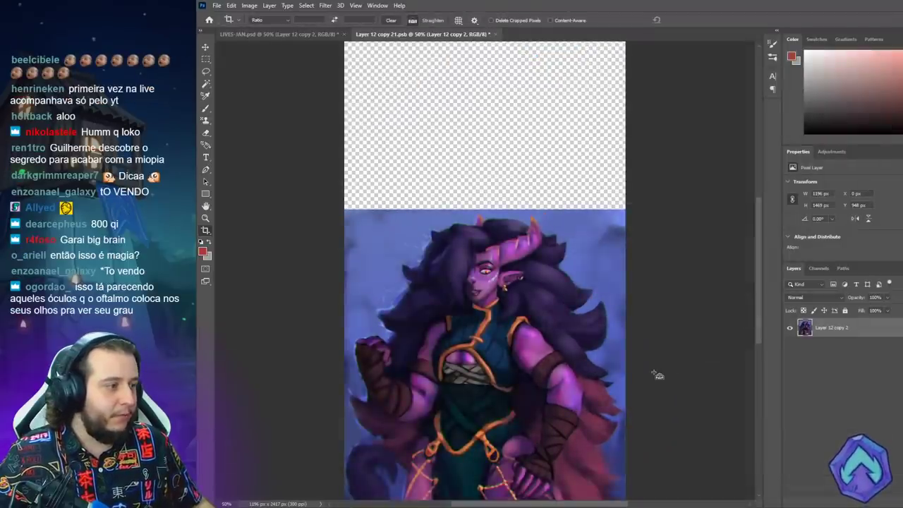
pyautogui.moveTo(758, 266); pyautogui.dragTo(757, 295)
pyautogui.press('v')
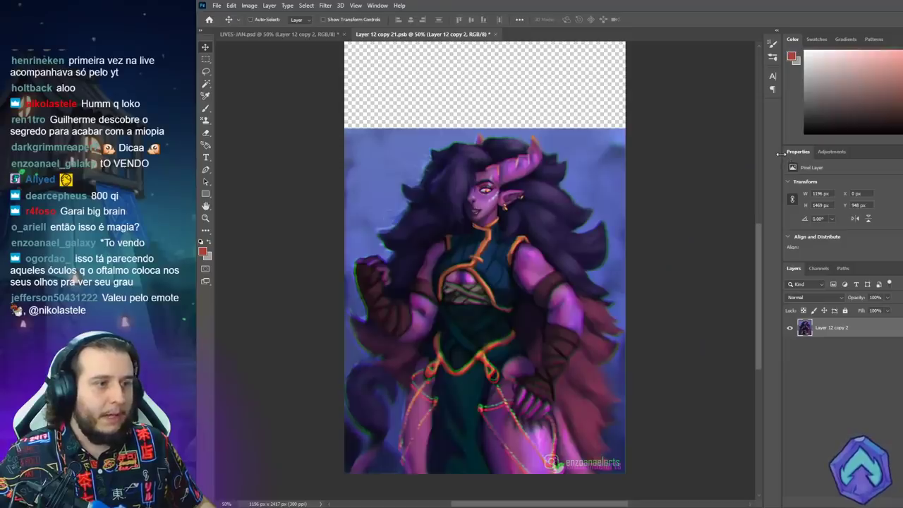
pyautogui.hotkey('shift', 'Tab')
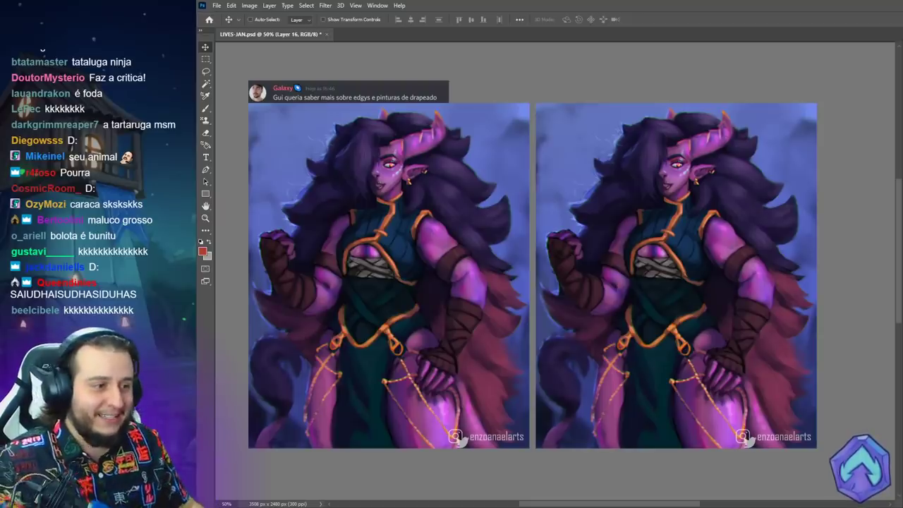
# Set up the Quadrado v2 brush at 17 px with 100% flow for annotating the second copy of the painting.
pyautogui.press('z')
pyautogui.click(772, 286)
pyautogui.moveTo(775, 287); pyautogui.dragTo(751, 273)
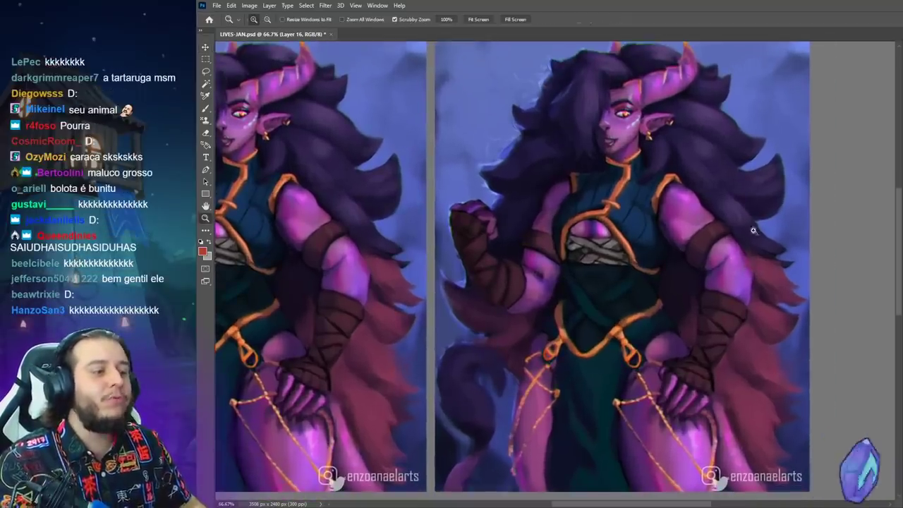
pyautogui.press('b')
pyautogui.rightClick(756, 234)
pyautogui.click(808, 257)
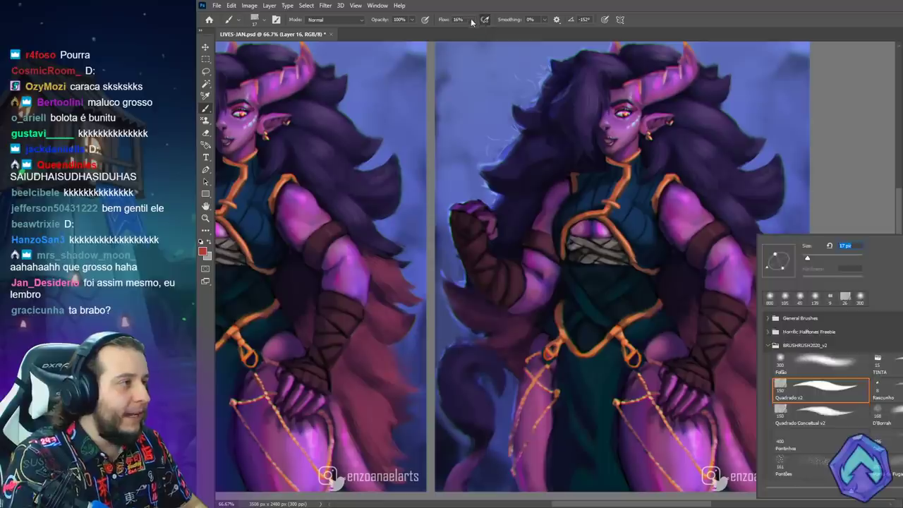
pyautogui.click(471, 20)
pyautogui.moveTo(504, 31); pyautogui.dragTo(516, 31)
pyautogui.moveTo(729, 246); pyautogui.dragTo(706, 232)
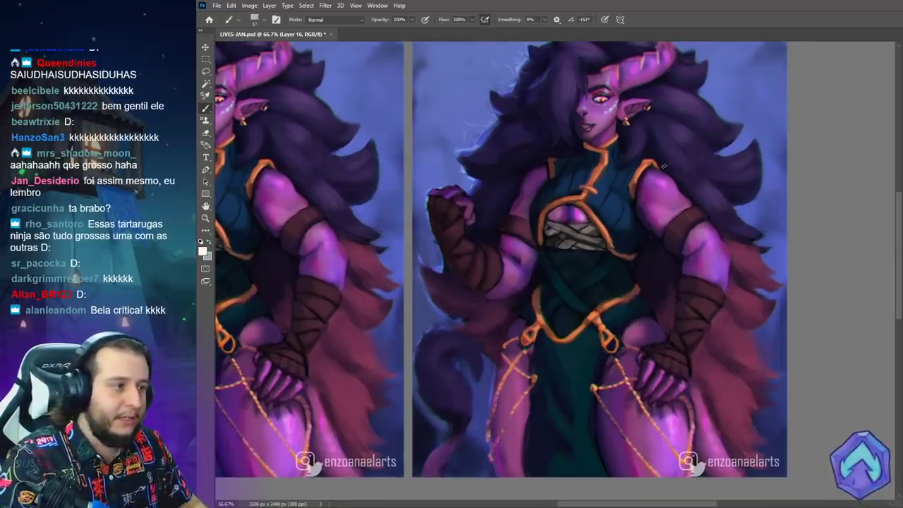
# Draw white scalloped strokes along the outer and inner contours of the arm resting on the hip.
pyautogui.moveTo(649, 163)
pyautogui.mouseDown()
pyautogui.moveTo(673, 173)
pyautogui.moveTo(733, 242)
pyautogui.moveTo(732, 307)
pyautogui.moveTo(692, 360)
pyautogui.mouseUp()
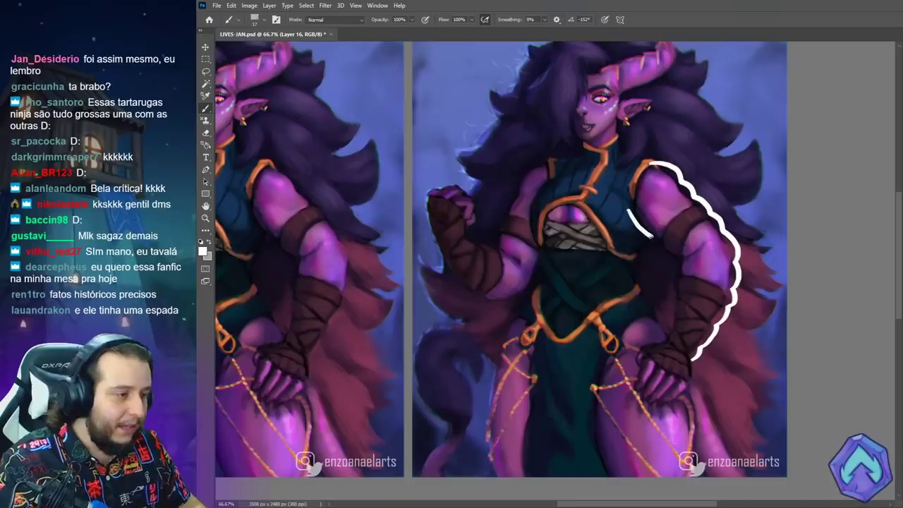
pyautogui.moveTo(653, 237); pyautogui.dragTo(669, 254)
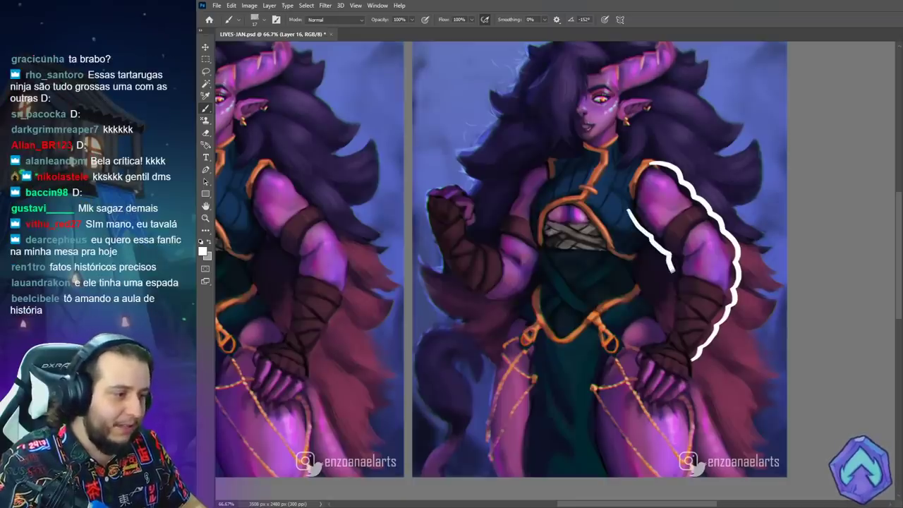
pyautogui.moveTo(669, 289); pyautogui.dragTo(667, 302)
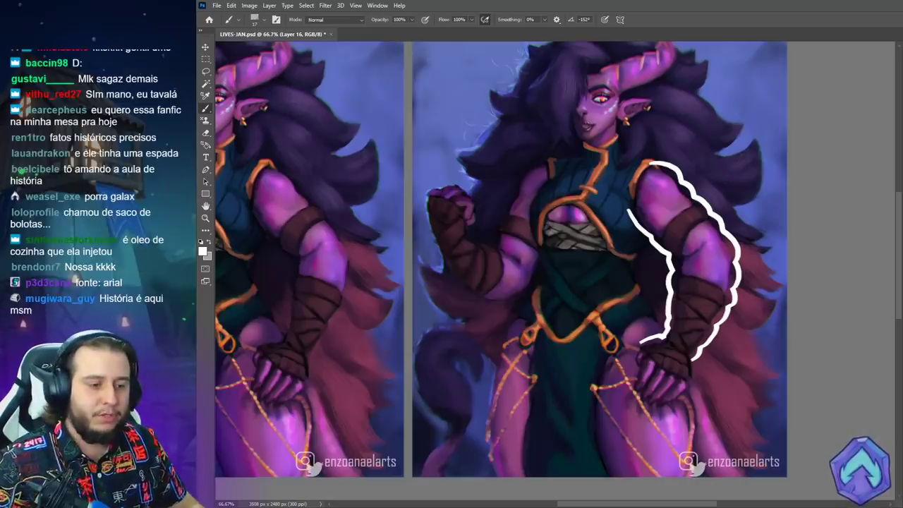
pyautogui.hotkey('ctrl', 'z')
pyautogui.moveTo(519, 281); pyautogui.dragTo(597, 291)
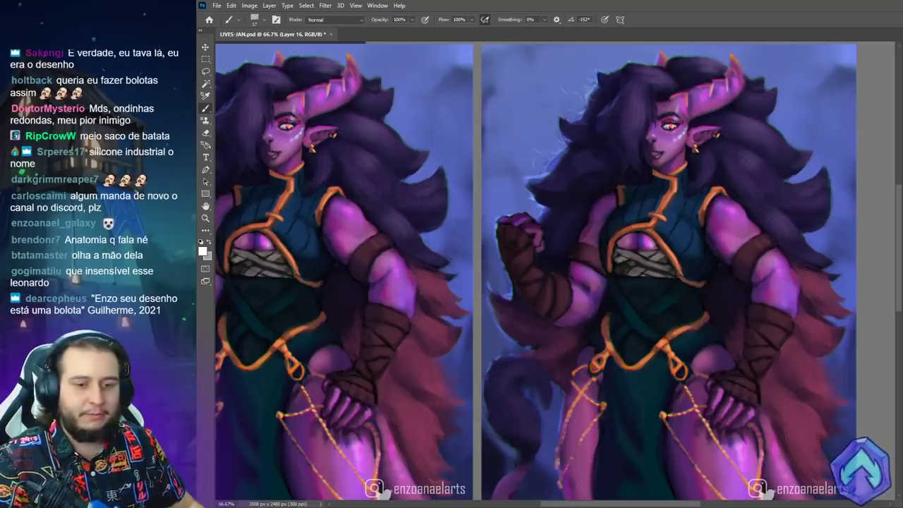
# Draw straight white lines along the thigh chains and triangles over the belt buckles.
pyautogui.moveTo(708, 367); pyautogui.dragTo(761, 387)
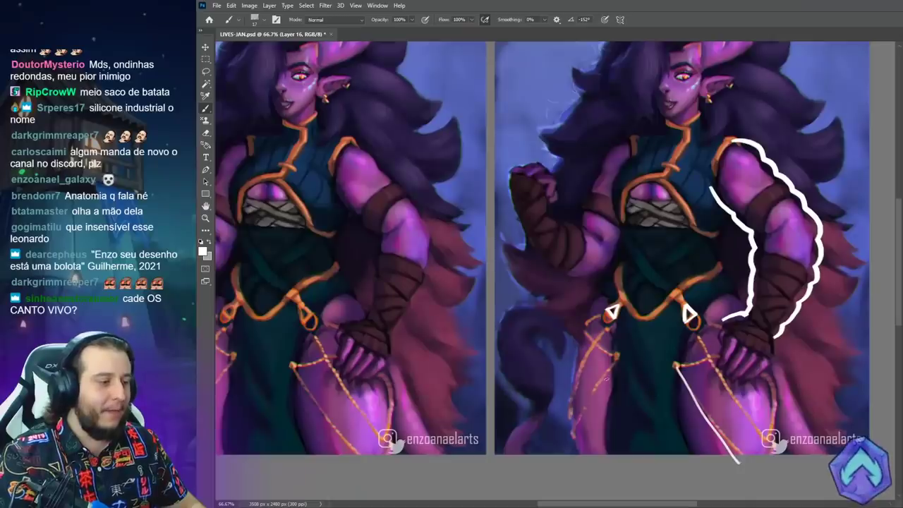
pyautogui.moveTo(618, 358); pyautogui.dragTo(574, 423)
pyautogui.moveTo(682, 345); pyautogui.dragTo(643, 422)
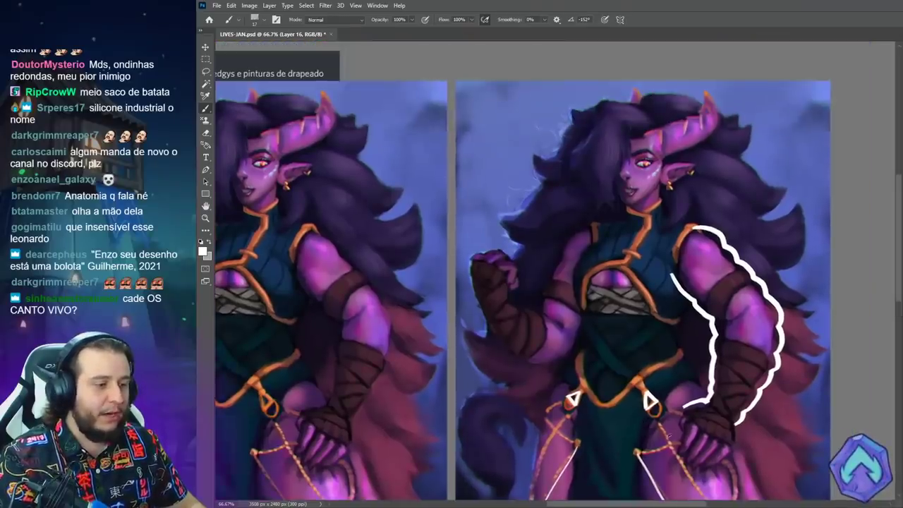
# Draw white lines across the forearm wraps, the upper-arm band and the shoulder edge of the same arm.
pyautogui.moveTo(720, 362); pyautogui.dragTo(750, 393)
pyautogui.moveTo(716, 389)
pyautogui.mouseDown()
pyautogui.moveTo(746, 385)
pyautogui.moveTo(749, 393)
pyautogui.mouseUp()
pyautogui.moveTo(722, 398); pyautogui.dragTo(732, 414)
pyautogui.moveTo(705, 305); pyautogui.dragTo(733, 275)
pyautogui.moveTo(724, 318); pyautogui.dragTo(745, 284)
pyautogui.moveTo(725, 321); pyautogui.dragTo(747, 310)
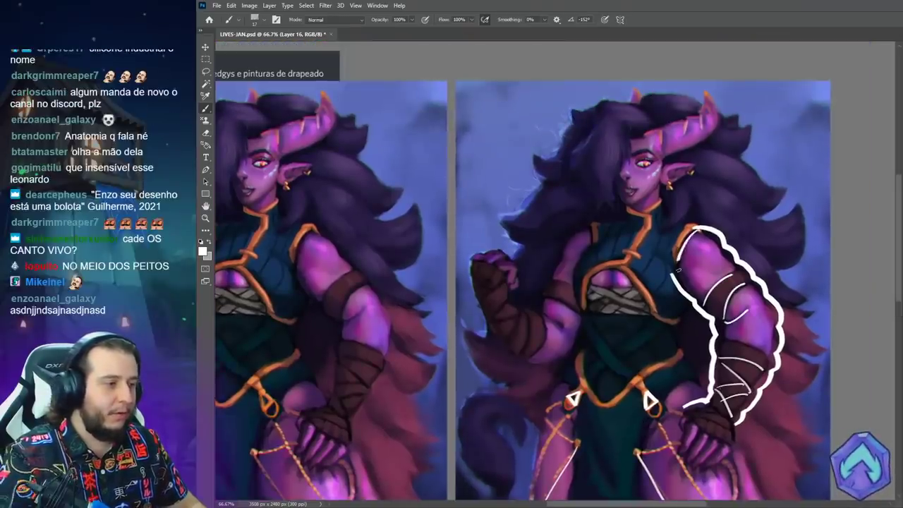
pyautogui.moveTo(683, 247); pyautogui.dragTo(676, 273)
# Mark the collar trim and the edges of the chest opening with white brush lines.
pyautogui.moveTo(647, 216); pyautogui.dragTo(622, 264)
pyautogui.moveTo(627, 209); pyautogui.dragTo(646, 216)
pyautogui.moveTo(646, 217)
pyautogui.mouseDown()
pyautogui.moveTo(625, 262)
pyautogui.moveTo(587, 306)
pyautogui.mouseUp()
pyautogui.moveTo(618, 266)
pyautogui.mouseDown()
pyautogui.moveTo(582, 305)
pyautogui.moveTo(655, 326)
pyautogui.mouseUp()
# Add white brush lines around the neck, horn and hair of the character.
pyautogui.moveTo(628, 205); pyautogui.dragTo(703, 140)
pyautogui.moveTo(655, 130)
pyautogui.mouseDown()
pyautogui.moveTo(695, 114)
pyautogui.moveTo(705, 141)
pyautogui.mouseUp()
pyautogui.moveTo(605, 107); pyautogui.dragTo(650, 125)
pyautogui.moveTo(698, 149); pyautogui.dragTo(767, 185)
pyautogui.moveTo(694, 187)
pyautogui.mouseDown()
pyautogui.moveTo(760, 226)
pyautogui.moveTo(773, 265)
pyautogui.moveTo(808, 282)
pyautogui.mouseUp()
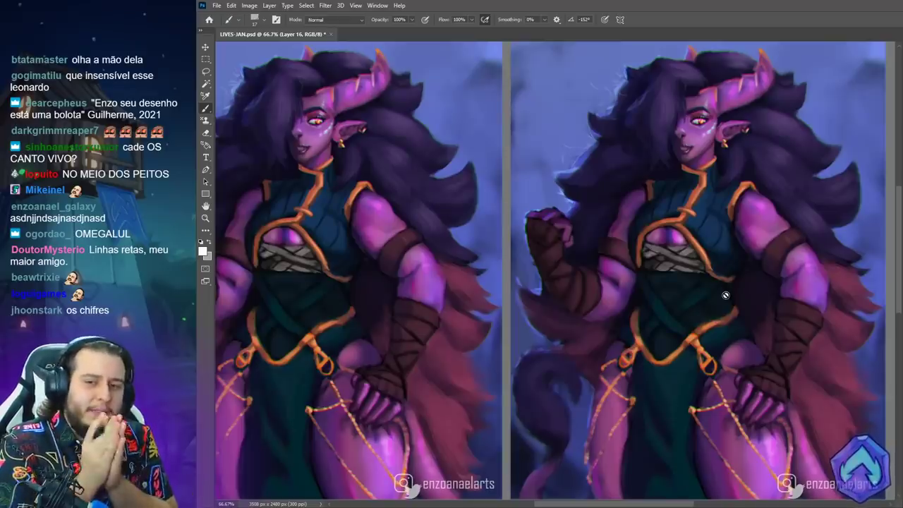
pyautogui.moveTo(817, 370); pyautogui.dragTo(782, 375)
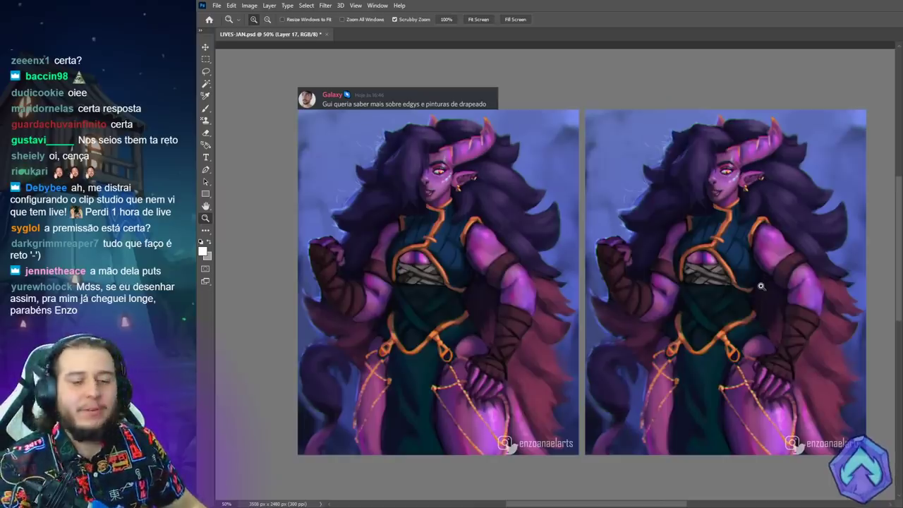
pyautogui.click(762, 309)
pyautogui.keyDown('alt'); pyautogui.click(771, 315); pyautogui.keyUp('alt')
pyautogui.click(782, 326)
pyautogui.moveTo(791, 325); pyautogui.dragTo(768, 321)
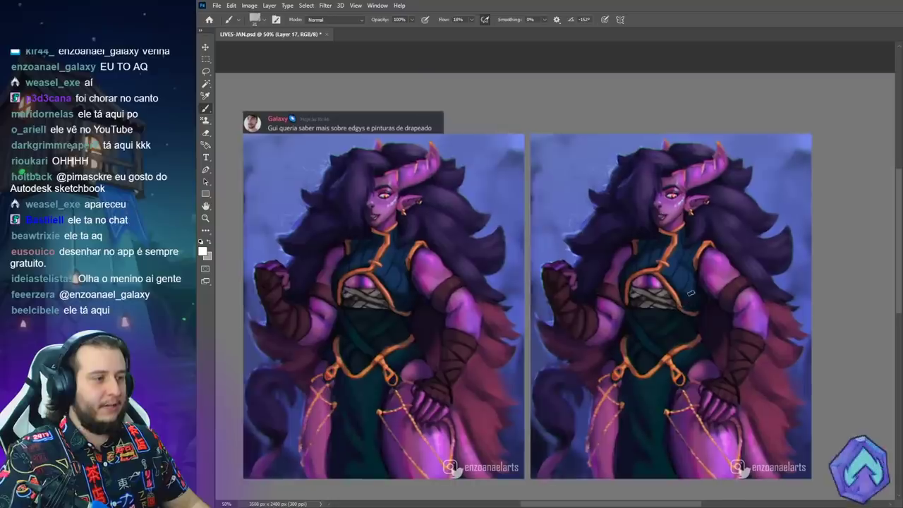
# Touch up the mouth, chin and neck on the copied character with the Quadrado v2 brush, using skin tones sampled from the face.
pyautogui.click(697, 276)
pyautogui.click(699, 276)
pyautogui.press('b')
pyautogui.rightClick(700, 277)
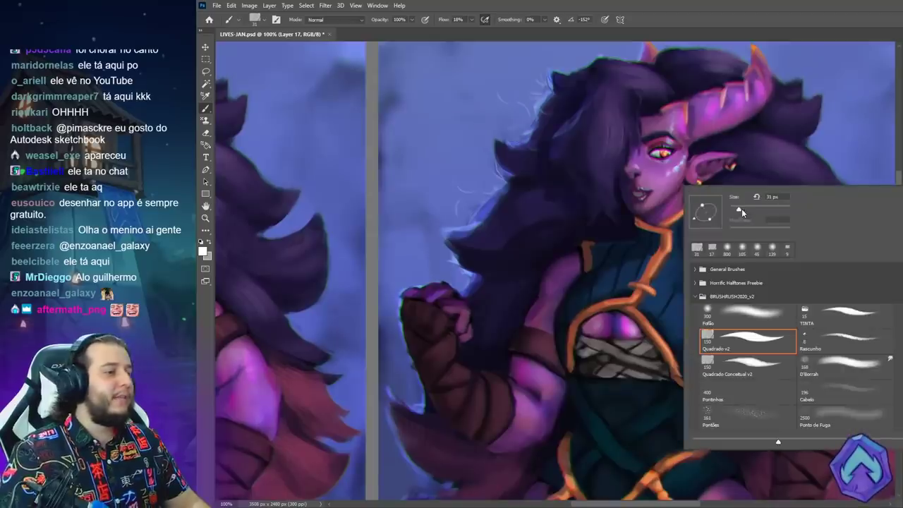
pyautogui.press('z')
pyautogui.click(643, 200)
pyautogui.press('z')
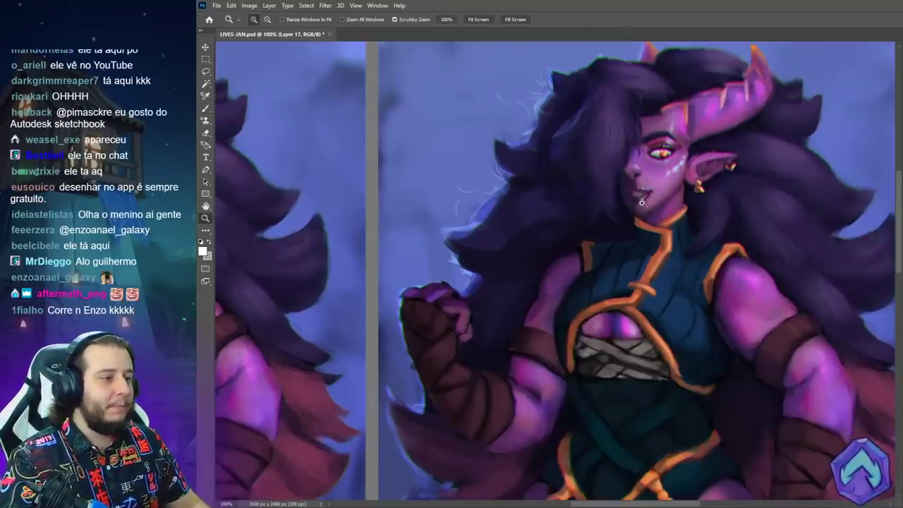
pyautogui.click(643, 201)
pyautogui.moveTo(651, 155); pyautogui.dragTo(652, 183)
pyautogui.press('b')
pyautogui.rightClick(653, 184)
pyautogui.press('Escape')
pyautogui.rightClick(656, 180)
pyautogui.click(717, 204)
pyautogui.keyDown('alt'); pyautogui.click(647, 128); pyautogui.keyUp('alt')
pyautogui.keyDown('alt'); pyautogui.click(686, 190); pyautogui.keyUp('alt')
pyautogui.moveTo(695, 188); pyautogui.dragTo(691, 193)
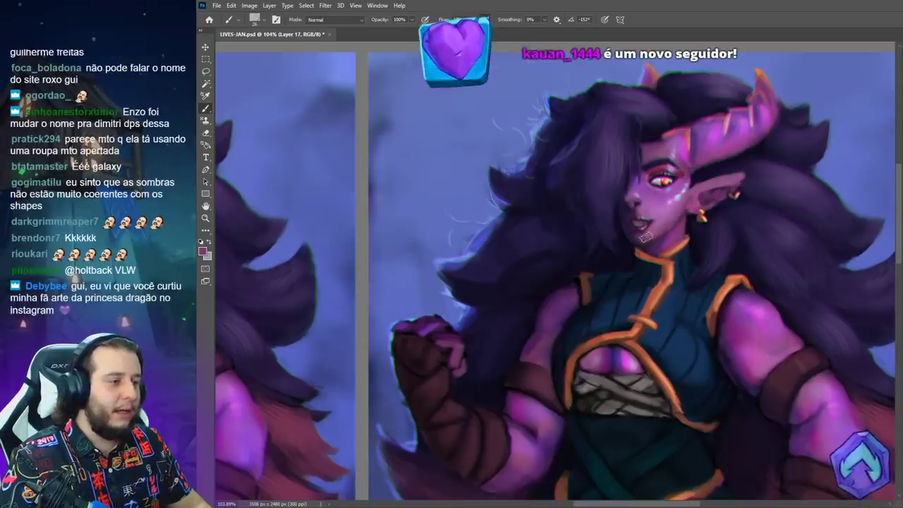
pyautogui.keyDown('alt'); pyautogui.click(667, 217); pyautogui.keyUp('alt')
pyautogui.moveTo(678, 224)
pyautogui.mouseDown()
pyautogui.moveTo(667, 240)
pyautogui.moveTo(679, 236)
pyautogui.mouseUp()
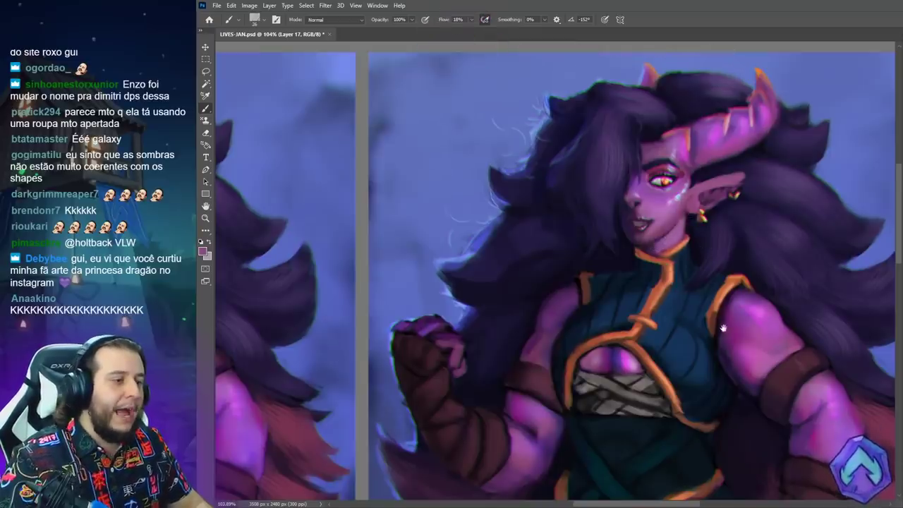
# Paint sampled purple over the lowered arm around the elbow, with the brush at 48 px and 14% flow.
pyautogui.moveTo(724, 328); pyautogui.dragTo(669, 300)
pyautogui.rightClick(728, 282)
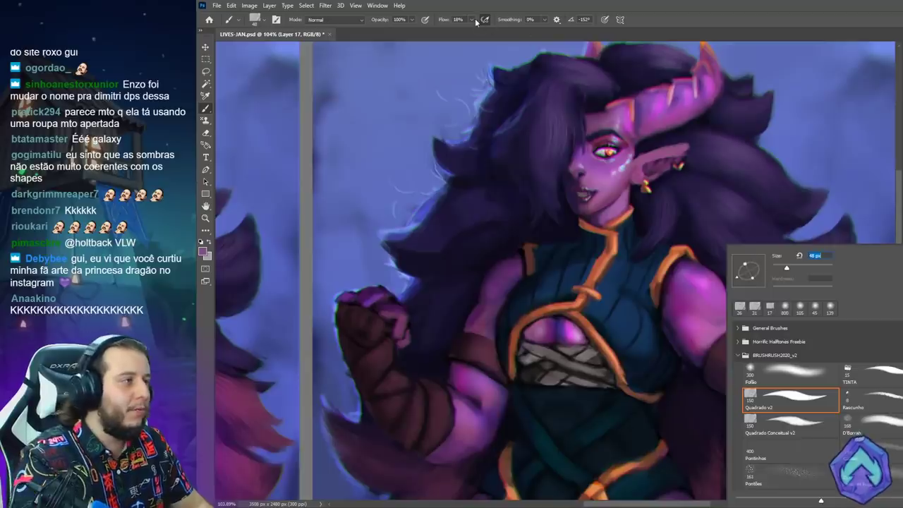
pyautogui.click(471, 20)
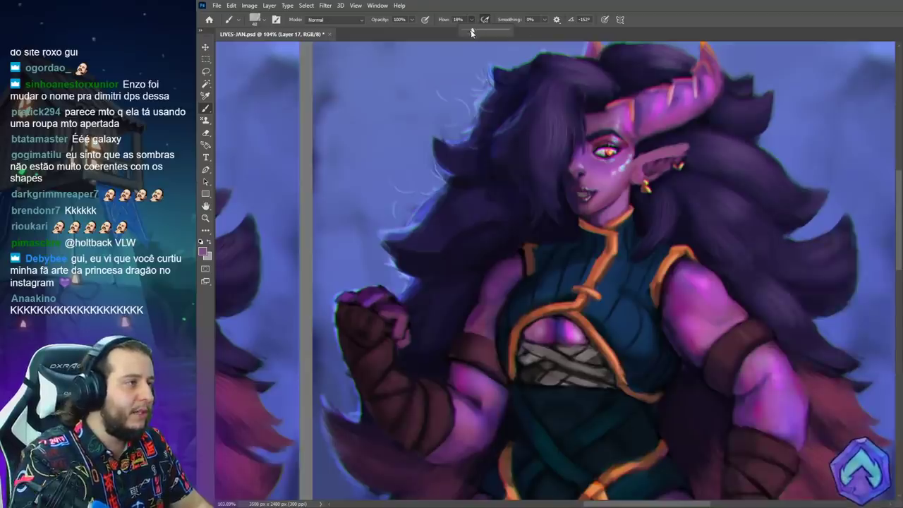
pyautogui.keyDown('alt'); pyautogui.click(702, 321); pyautogui.keyUp('alt')
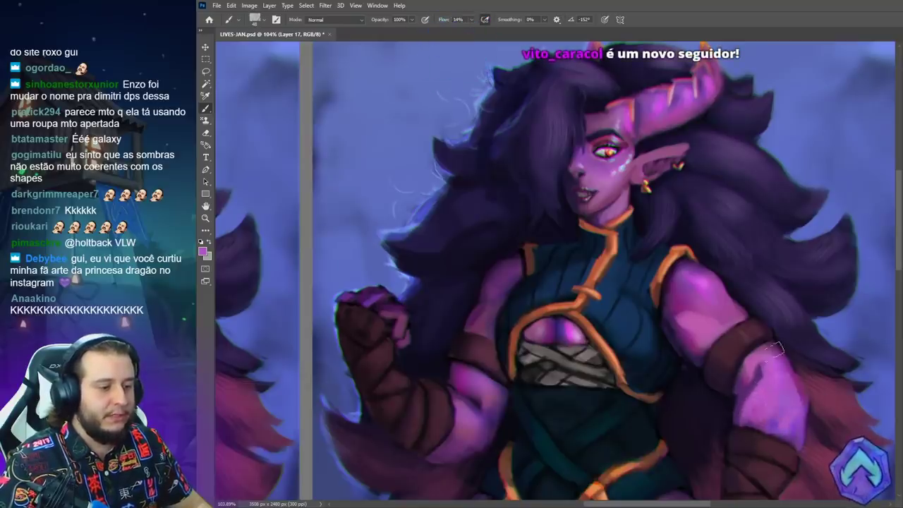
pyautogui.moveTo(810, 392); pyautogui.dragTo(804, 431)
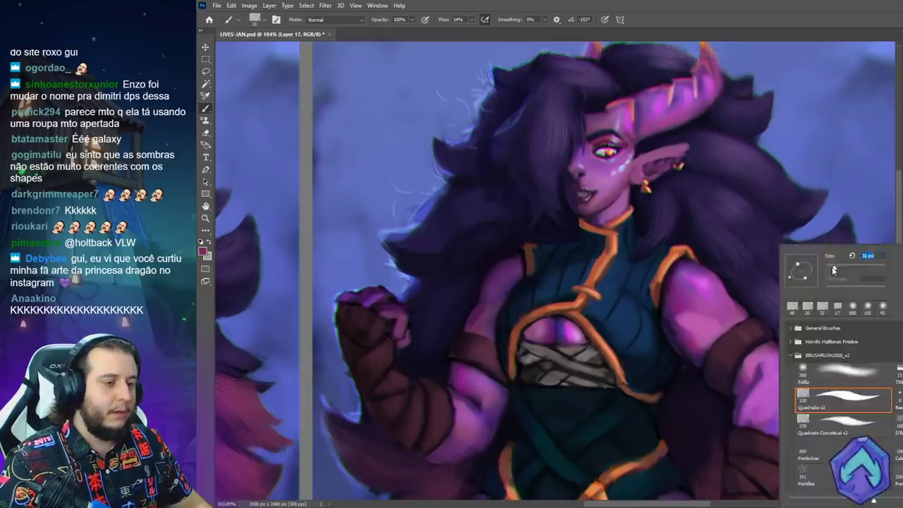
# Rebuild the shading of the elbow and upper arm with a smaller brush and purples sampled from the arm.
pyautogui.keyDown('alt'); pyautogui.click(765, 381); pyautogui.keyUp('alt')
pyautogui.rightClick(772, 371)
pyautogui.click(846, 268)
pyautogui.click(705, 324)
pyautogui.keyDown('alt'); pyautogui.click(689, 286); pyautogui.keyUp('alt')
pyautogui.moveTo(754, 373); pyautogui.dragTo(746, 414)
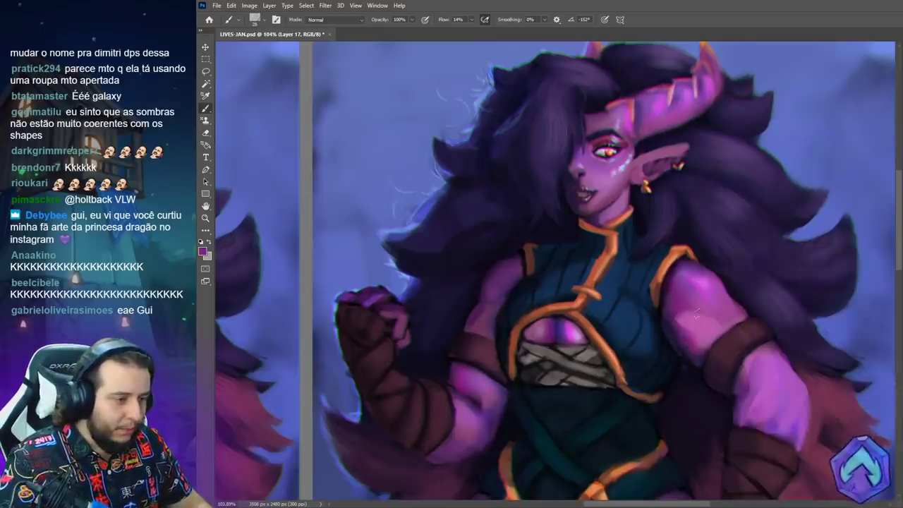
pyautogui.keyDown('alt'); pyautogui.click(704, 309); pyautogui.keyUp('alt')
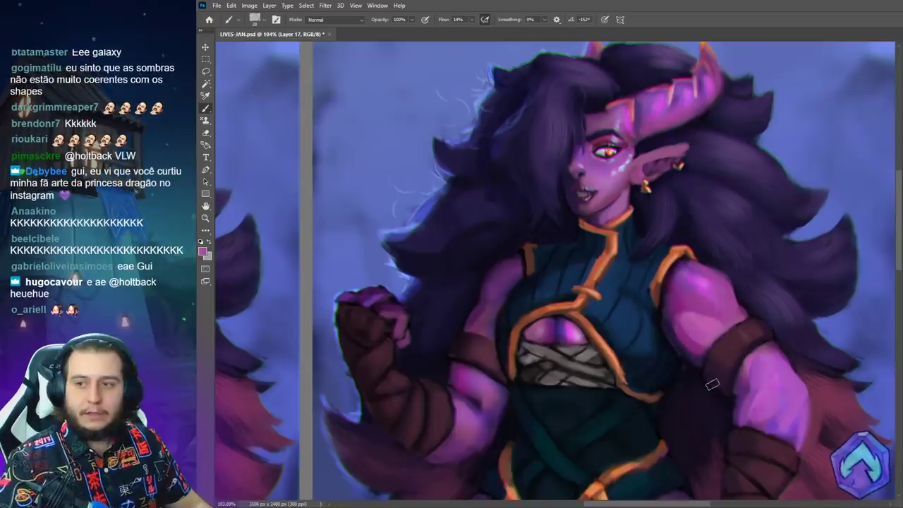
# Blend the shoulder and upper-arm shading with a resized Smudge tool.
pyautogui.click(206, 230)
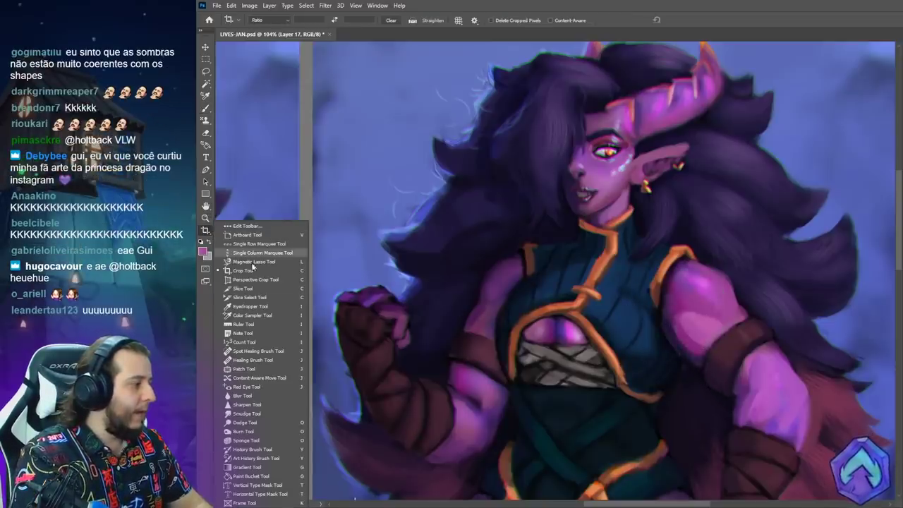
pyautogui.click(256, 415)
pyautogui.rightClick(688, 321)
pyautogui.moveTo(774, 282); pyautogui.dragTo(770, 282)
pyautogui.press('Return')
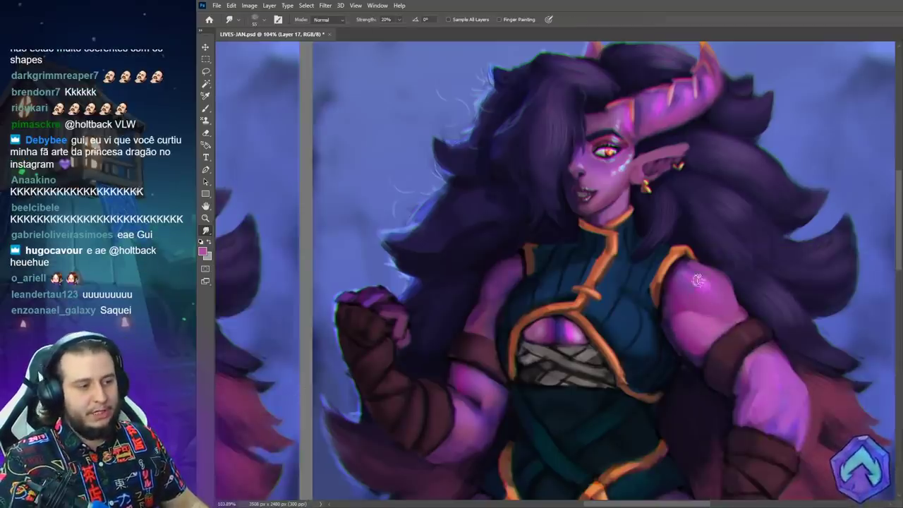
# Paint bright pink light and darker accents on the elbow area between the arm band and the forearm wraps.
pyautogui.press('b')
pyautogui.keyDown('alt'); pyautogui.click(705, 278); pyautogui.keyUp('alt')
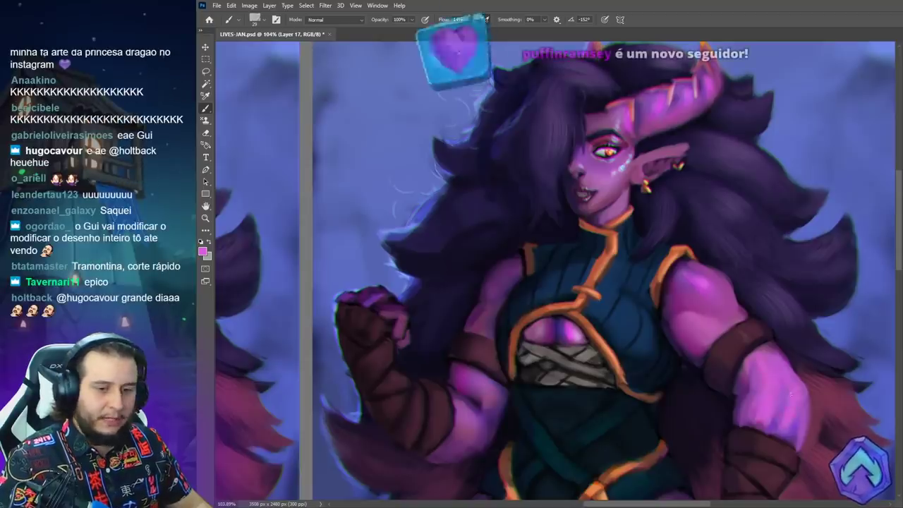
pyautogui.keyDown('alt'); pyautogui.click(789, 452); pyautogui.keyUp('alt')
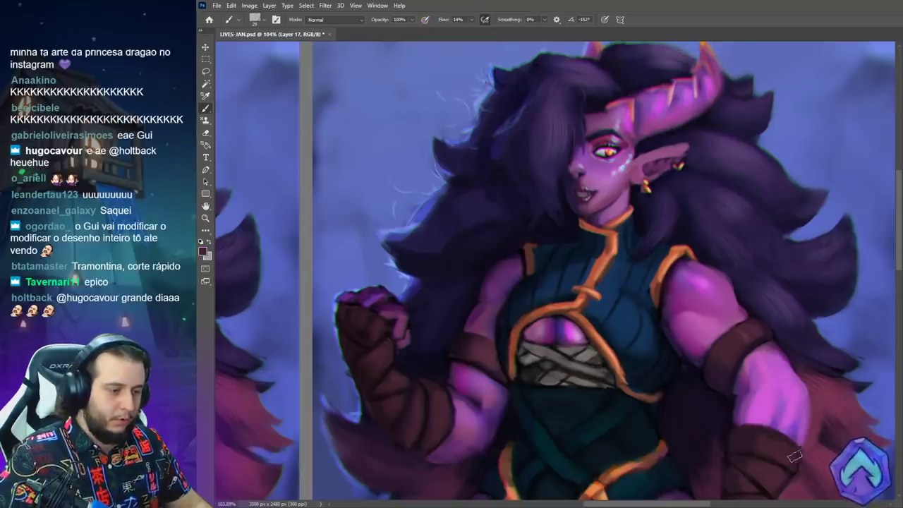
pyautogui.moveTo(781, 409); pyautogui.dragTo(782, 361)
# Refine the outer contour of the shoulder and upper arm with a small brush and sampled purples.
pyautogui.rightClick(766, 383)
pyautogui.click(830, 268)
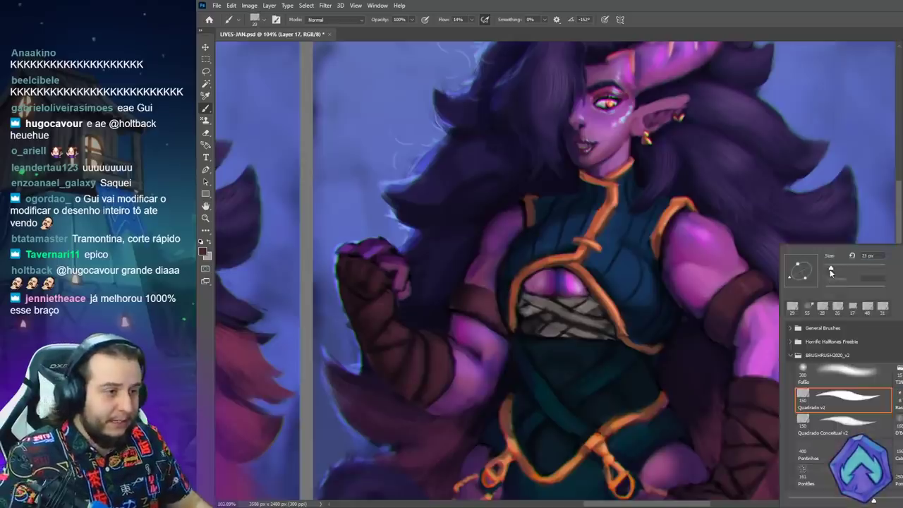
pyautogui.keyDown('alt'); pyautogui.click(693, 253); pyautogui.keyUp('alt')
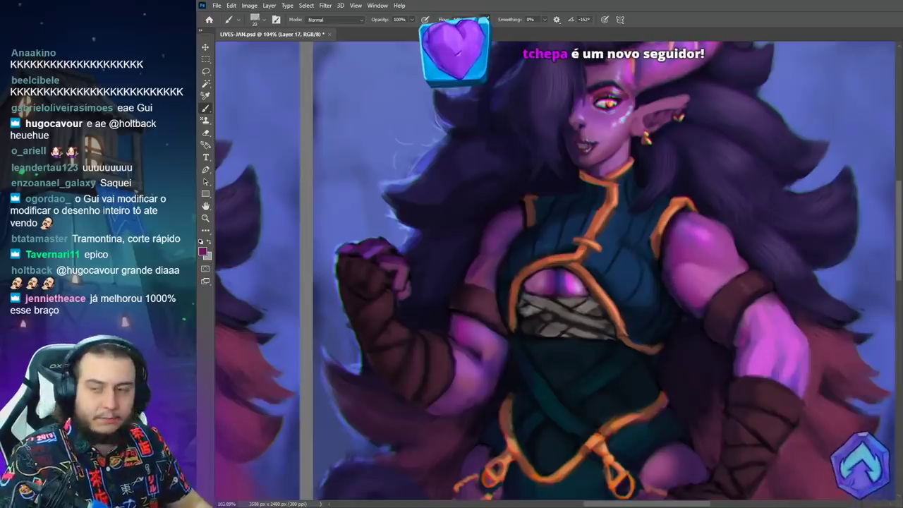
pyautogui.rightClick(785, 312)
pyautogui.keyDown('alt'); pyautogui.click(743, 265); pyautogui.keyUp('alt')
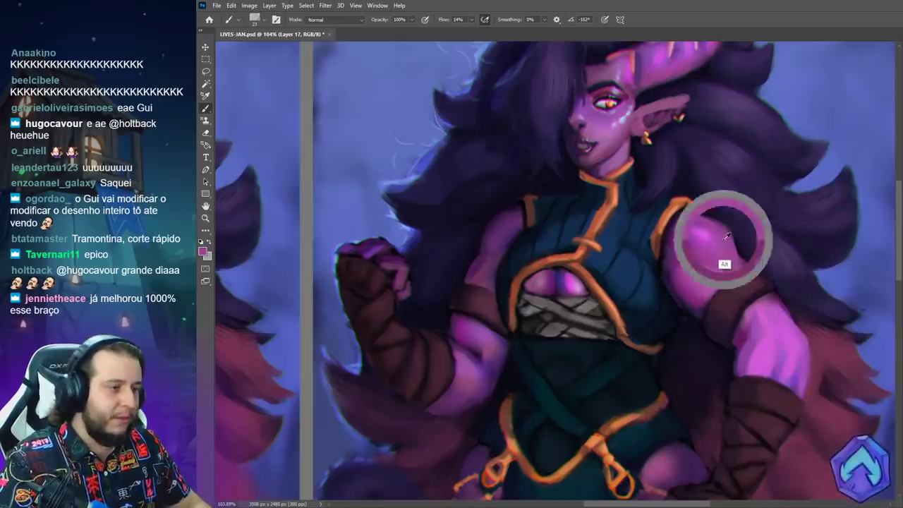
pyautogui.moveTo(689, 213); pyautogui.dragTo(722, 230)
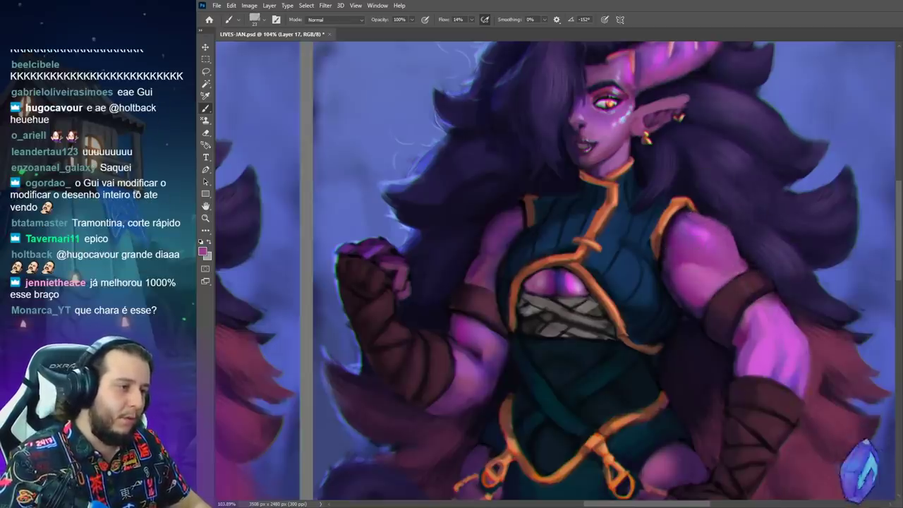
# Clean up the inner edge of the upper arm beside the torso with dark tones sampled from the surrounding hair and shadow.
pyautogui.keyDown('alt'); pyautogui.click(678, 320); pyautogui.keyUp('alt')
pyautogui.moveTo(674, 306); pyautogui.dragTo(665, 268)
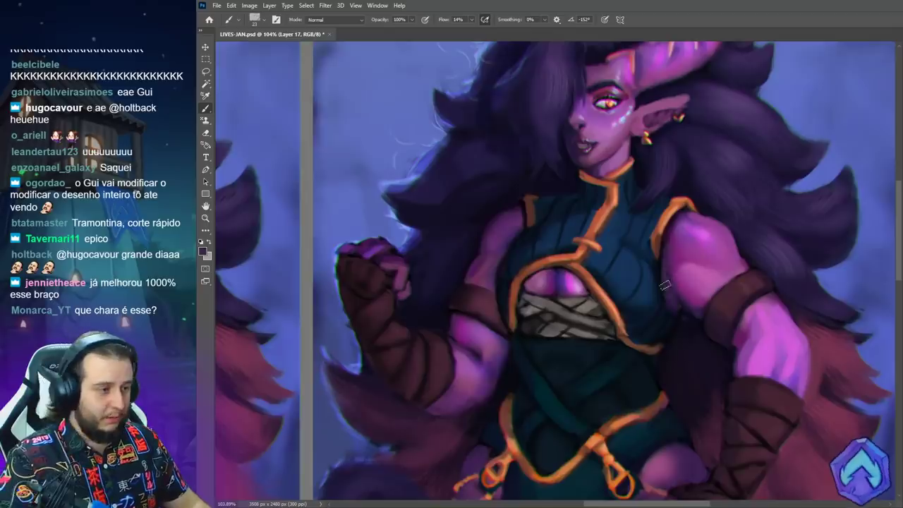
pyautogui.keyDown('alt'); pyautogui.click(688, 335); pyautogui.keyUp('alt')
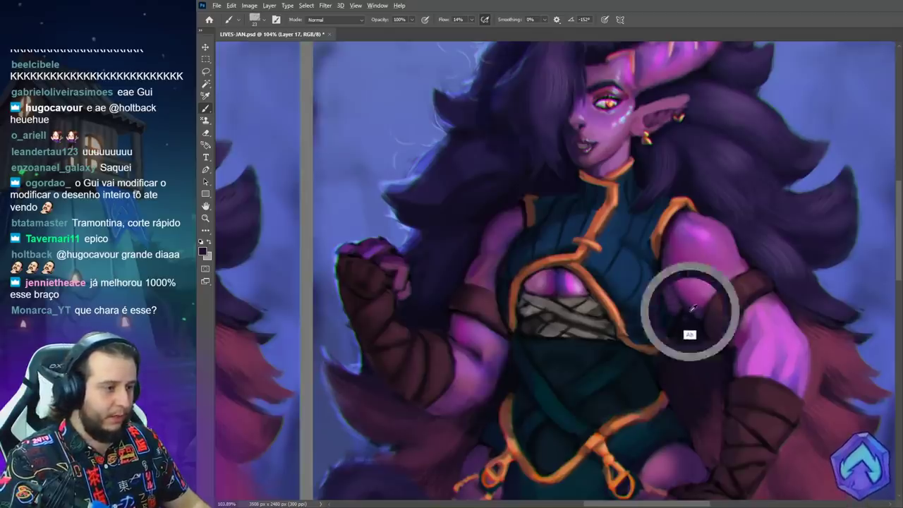
pyautogui.keyDown('alt'); pyautogui.click(664, 280); pyautogui.keyUp('alt')
pyautogui.keyDown('alt'); pyautogui.click(675, 342); pyautogui.keyUp('alt')
# Glaze pink light from the shoulder highlight over the elbow area with the soft Fofão brush.
pyautogui.hotkey('ctrl', '-')
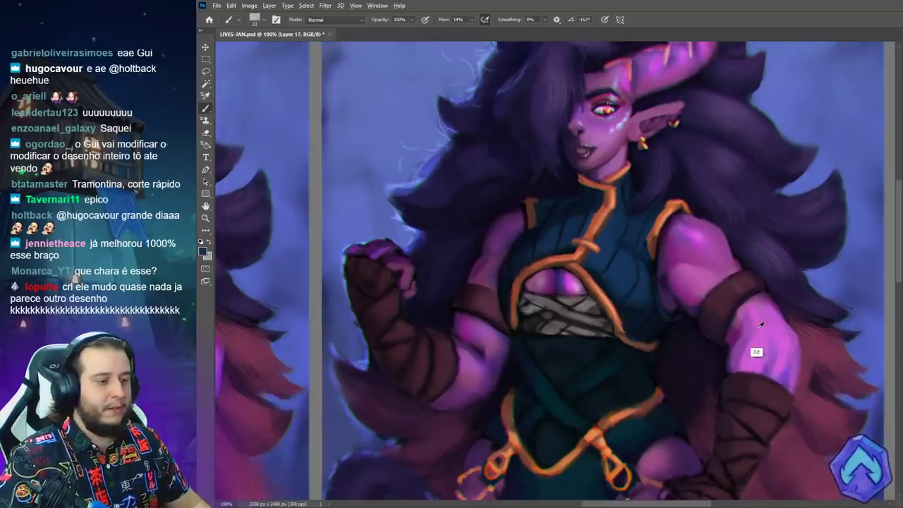
pyautogui.rightClick(758, 324)
pyautogui.click(801, 370)
pyautogui.click(828, 268)
pyautogui.keyDown('alt'); pyautogui.click(693, 234); pyautogui.keyUp('alt')
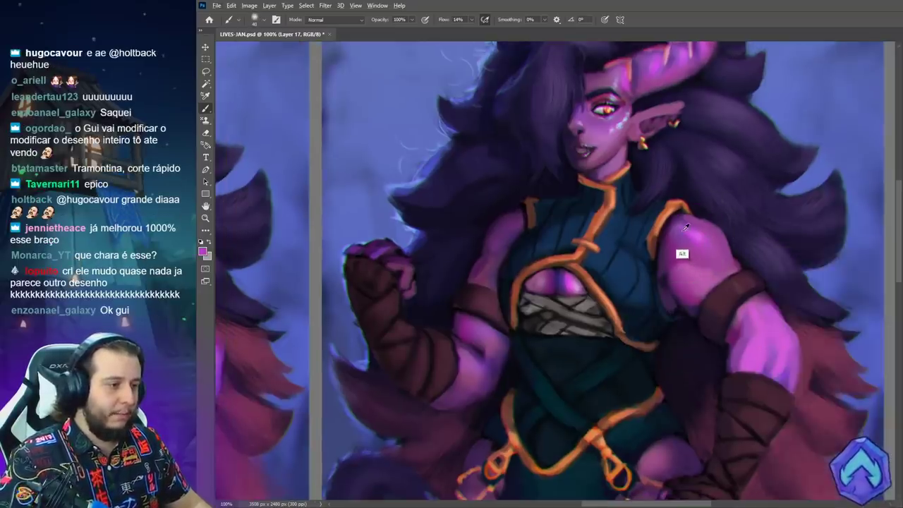
pyautogui.keyDown('alt'); pyautogui.click(759, 357); pyautogui.keyUp('alt')
pyautogui.moveTo(742, 355)
pyautogui.mouseDown()
pyautogui.moveTo(750, 314)
pyautogui.moveTo(787, 338)
pyautogui.moveTo(793, 374)
pyautogui.mouseUp()
# Soften the shadow beneath the arm band by painting tones sampled from the arm down the elbow.
pyautogui.keyDown('alt'); pyautogui.click(762, 299); pyautogui.keyUp('alt')
pyautogui.keyDown('alt'); pyautogui.click(732, 336); pyautogui.keyUp('alt')
pyautogui.moveTo(743, 315)
pyautogui.mouseDown()
pyautogui.moveTo(737, 357)
pyautogui.moveTo(772, 368)
pyautogui.moveTo(761, 354)
pyautogui.mouseUp()
pyautogui.keyDown('alt'); pyautogui.click(746, 317); pyautogui.keyUp('alt')
# Define the elbow's muscle folds with the Quadrado v2 brush at 18 px and colors sampled from the arm.
pyautogui.moveTo(761, 251); pyautogui.dragTo(710, 228)
pyautogui.rightClick(745, 244)
pyautogui.doubleClick(770, 396)
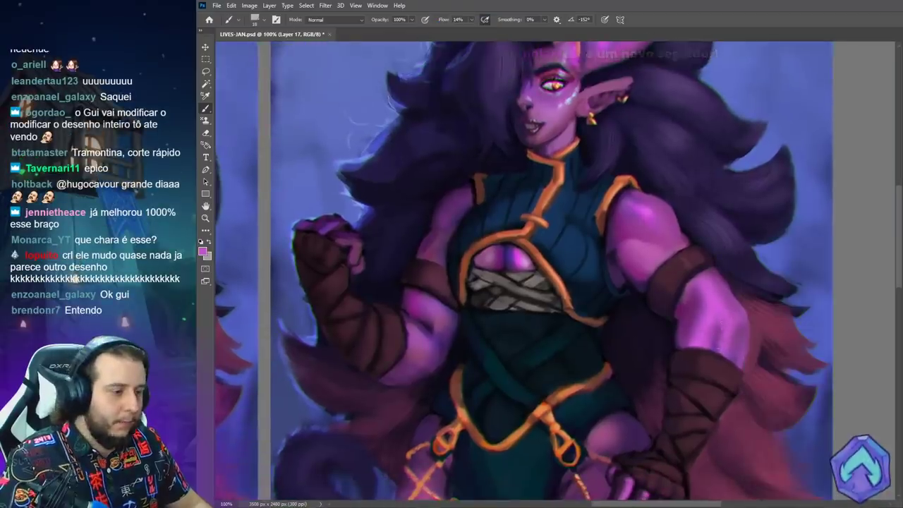
pyautogui.keyDown('alt'); pyautogui.click(721, 340); pyautogui.keyUp('alt')
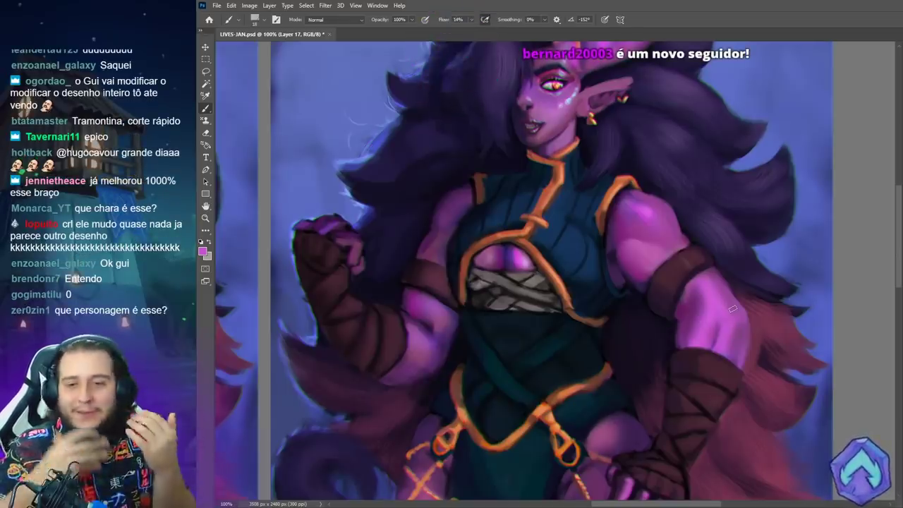
pyautogui.keyDown('alt'); pyautogui.click(694, 280); pyautogui.keyUp('alt')
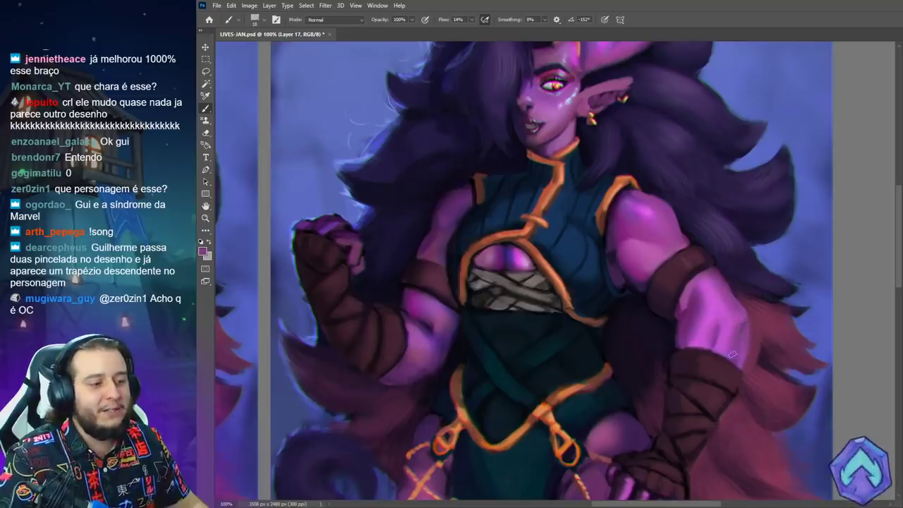
pyautogui.keyDown('alt'); pyautogui.click(747, 328); pyautogui.keyUp('alt')
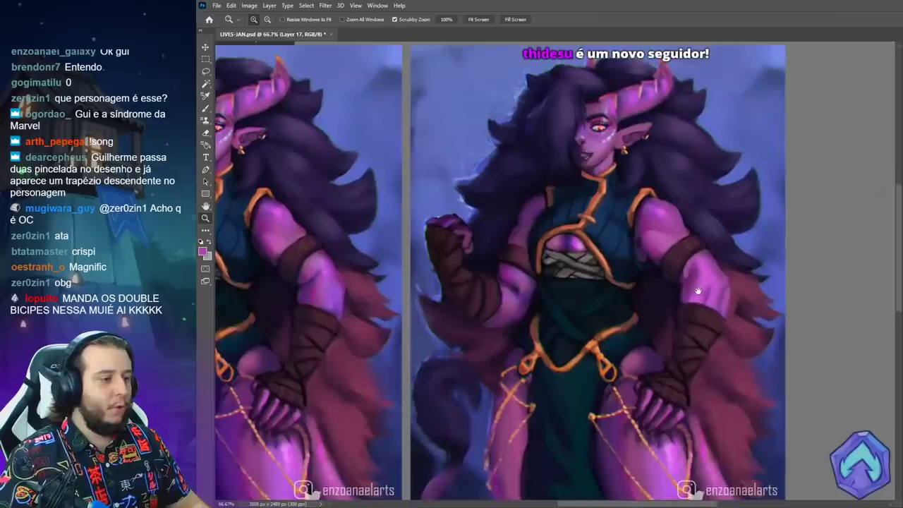
# Repaint the band on the lowered upper arm as a cleaner shape with a 31 px brush and colors sampled around it.
pyautogui.moveTo(698, 290)
pyautogui.mouseDown()
pyautogui.moveTo(681, 276)
pyautogui.moveTo(694, 292)
pyautogui.moveTo(693, 283)
pyautogui.mouseUp()
pyautogui.moveTo(678, 325); pyautogui.dragTo(745, 283)
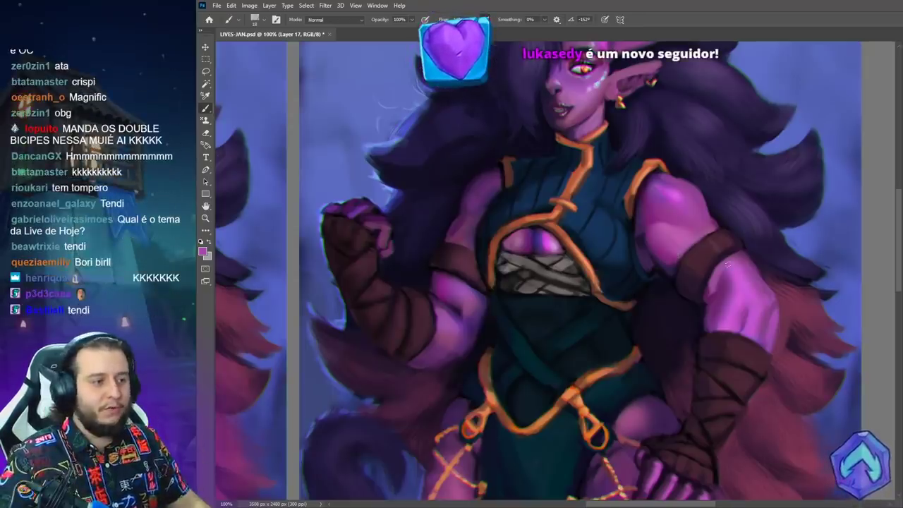
pyautogui.rightClick(727, 263)
pyautogui.click(788, 270)
pyautogui.keyDown('alt'); pyautogui.click(673, 271); pyautogui.keyUp('alt')
pyautogui.moveTo(714, 242); pyautogui.dragTo(688, 275)
pyautogui.keyDown('alt'); pyautogui.click(676, 278); pyautogui.keyUp('alt')
pyautogui.moveTo(737, 257); pyautogui.dragTo(691, 290)
pyautogui.keyDown('alt'); pyautogui.click(740, 257); pyautogui.keyUp('alt')
pyautogui.moveTo(725, 265); pyautogui.dragTo(698, 289)
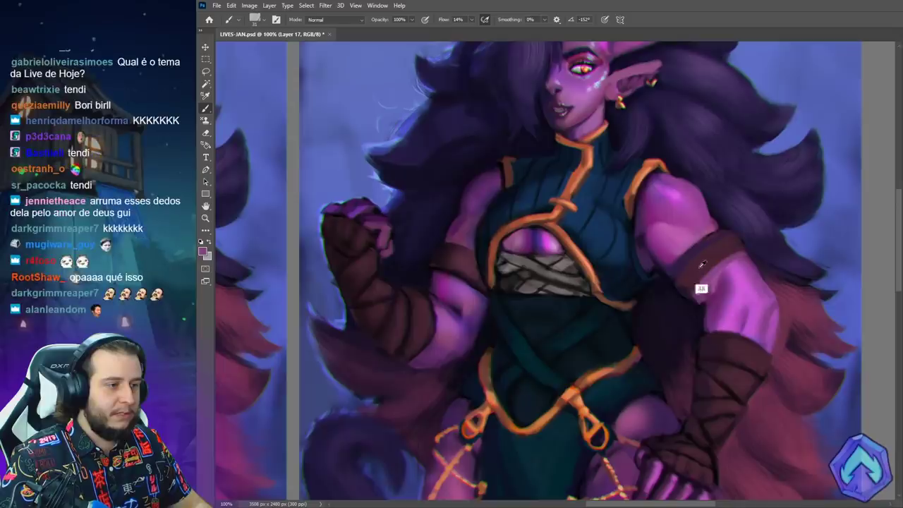
# Trim the arm band's inner side and lower corner with dark background and skin tones sampled beside it.
pyautogui.keyDown('alt'); pyautogui.click(669, 261); pyautogui.keyUp('alt')
pyautogui.moveTo(673, 262); pyautogui.dragTo(700, 297)
pyautogui.keyDown('alt'); pyautogui.click(709, 296); pyautogui.keyUp('alt')
pyautogui.keyDown('alt'); pyautogui.click(693, 309); pyautogui.keyUp('alt')
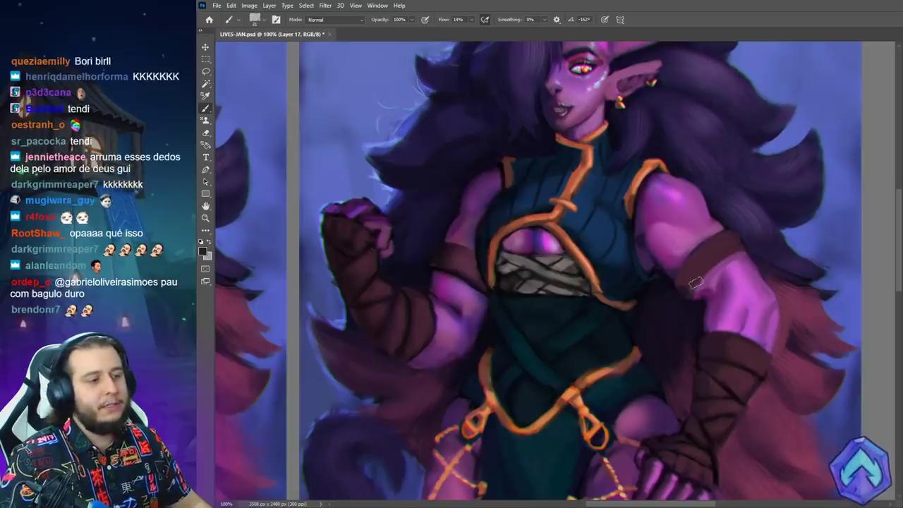
pyautogui.keyDown('alt'); pyautogui.click(705, 236); pyautogui.keyUp('alt')
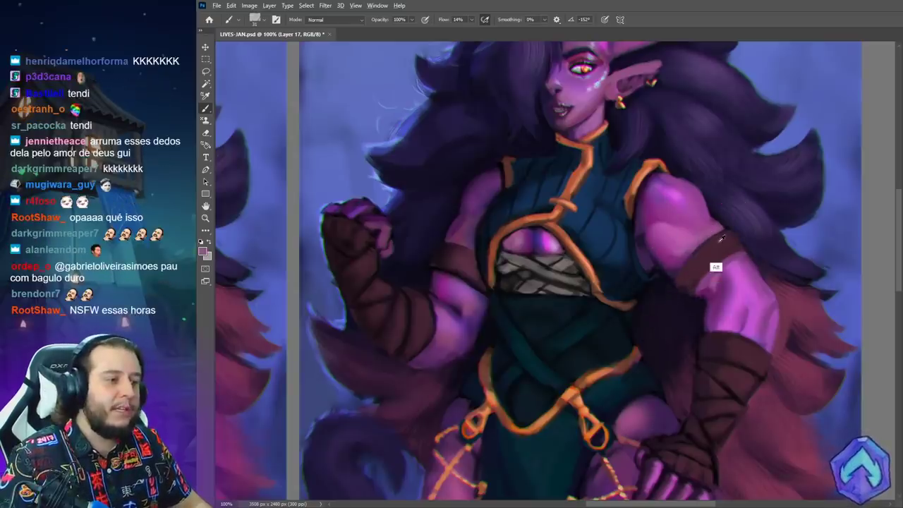
# Darken the lower edge and underside of the arm band with sampled dark tones, using brush sizes of 15 px and 40 px.
pyautogui.keyDown('alt'); pyautogui.click(702, 361); pyautogui.keyUp('alt')
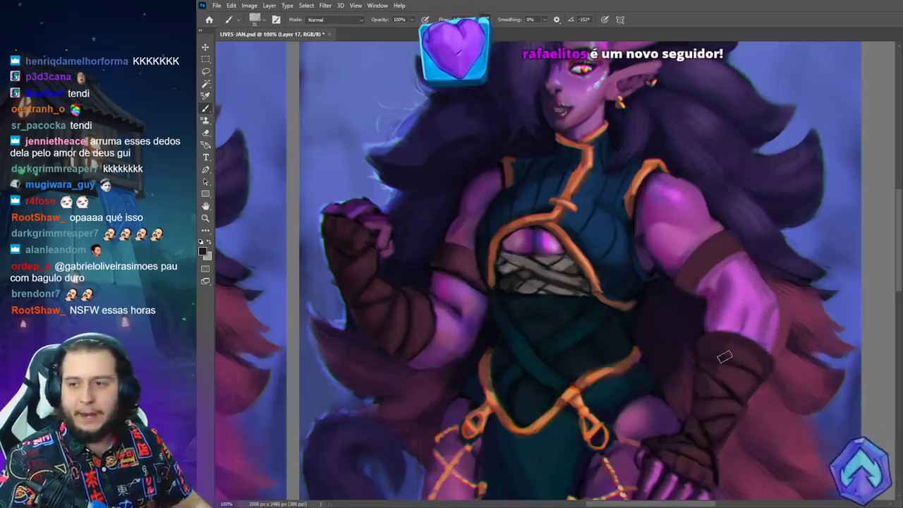
pyautogui.rightClick(684, 286)
pyautogui.moveTo(746, 268); pyautogui.dragTo(739, 267)
pyautogui.moveTo(673, 283); pyautogui.dragTo(694, 290)
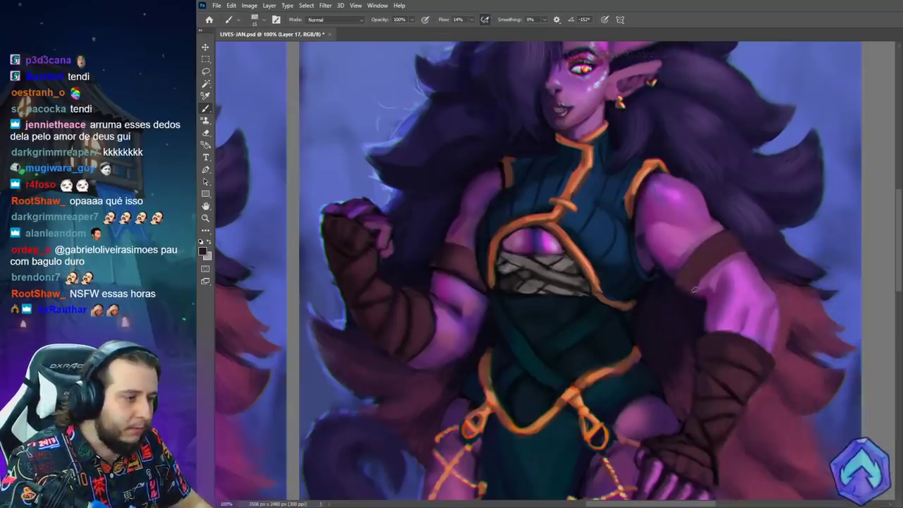
pyautogui.rightClick(732, 249)
pyautogui.moveTo(786, 268); pyautogui.dragTo(794, 269)
pyautogui.moveTo(681, 276)
pyautogui.mouseDown()
pyautogui.moveTo(691, 270)
pyautogui.moveTo(681, 280)
pyautogui.mouseUp()
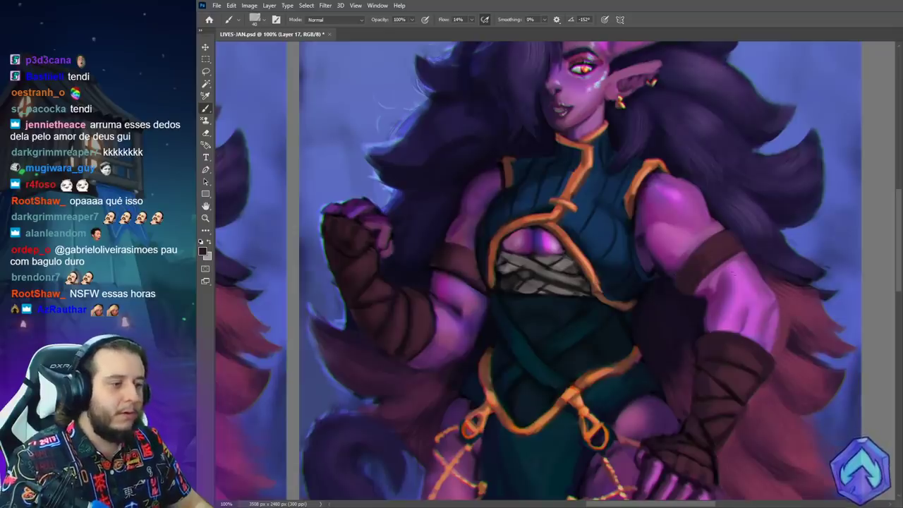
# Set the brush to 20 px and sample the dark shadow color between the torso and the lowered arm.
pyautogui.hotkey('ctrl', '-')
pyautogui.rightClick(675, 314)
pyautogui.moveTo(736, 269); pyautogui.dragTo(731, 269)
pyautogui.keyDown('alt'); pyautogui.click(630, 280); pyautogui.keyUp('alt')
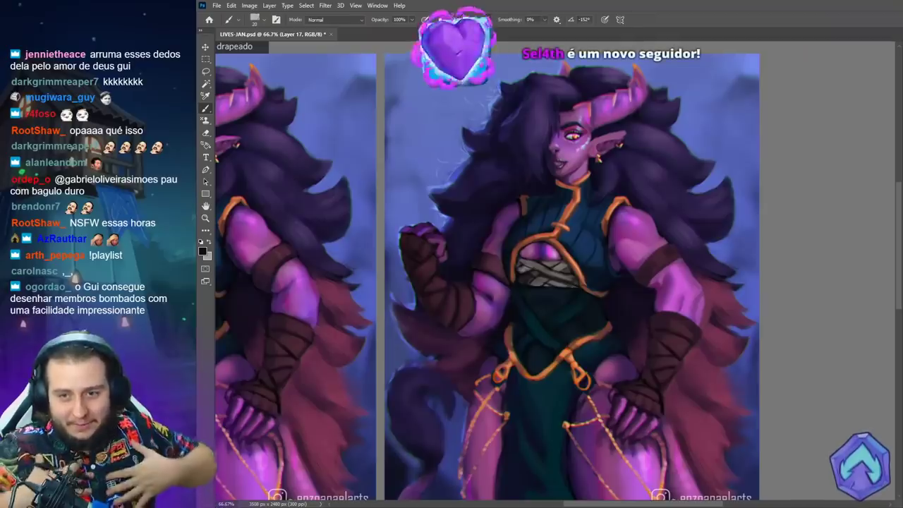
# Soften the shading of the lowered upper arm with a soft round brush and a pink skin tone sampled from it.
pyautogui.rightClick(654, 262)
pyautogui.click(687, 364)
pyautogui.click(741, 269)
pyautogui.keyDown('alt'); pyautogui.click(638, 219); pyautogui.keyUp('alt')
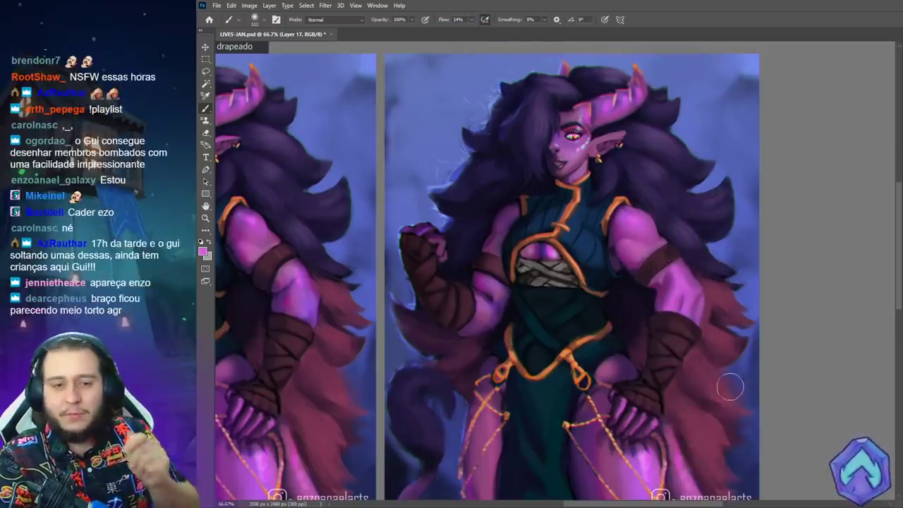
# Refine the upper arm's muscle shading near the band with the Quadrado v2 brush and sampled purple tones.
pyautogui.rightClick(729, 357)
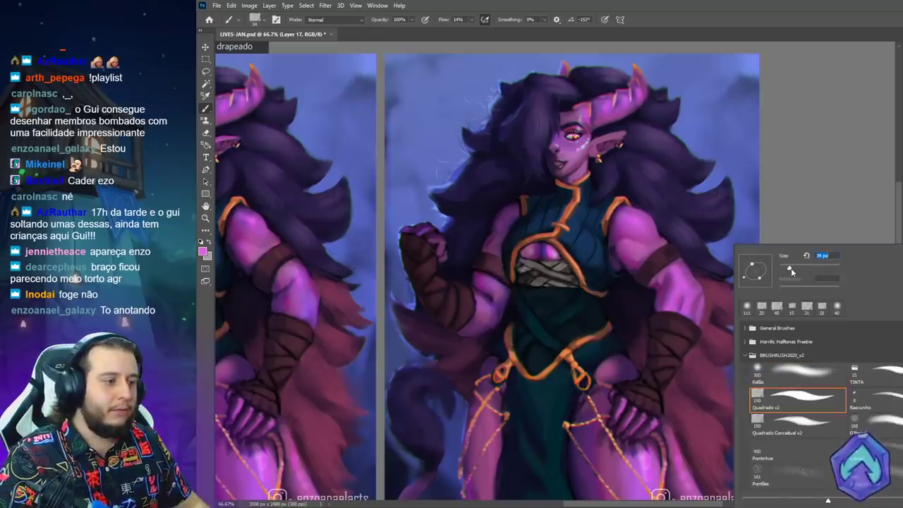
pyautogui.click(792, 219)
pyautogui.rightClick(674, 267)
pyautogui.click(738, 271)
pyautogui.keyDown('alt'); pyautogui.click(651, 232); pyautogui.keyUp('alt')
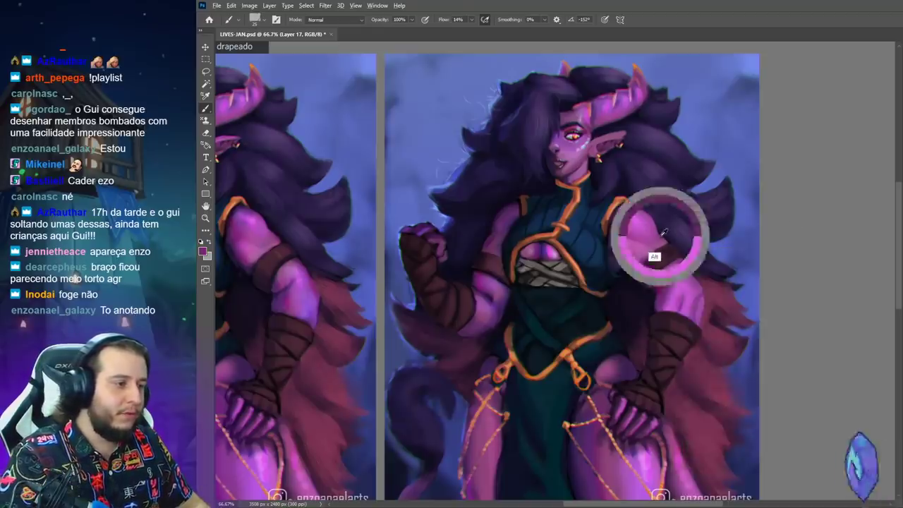
pyautogui.keyDown('alt'); pyautogui.click(653, 285); pyautogui.keyUp('alt')
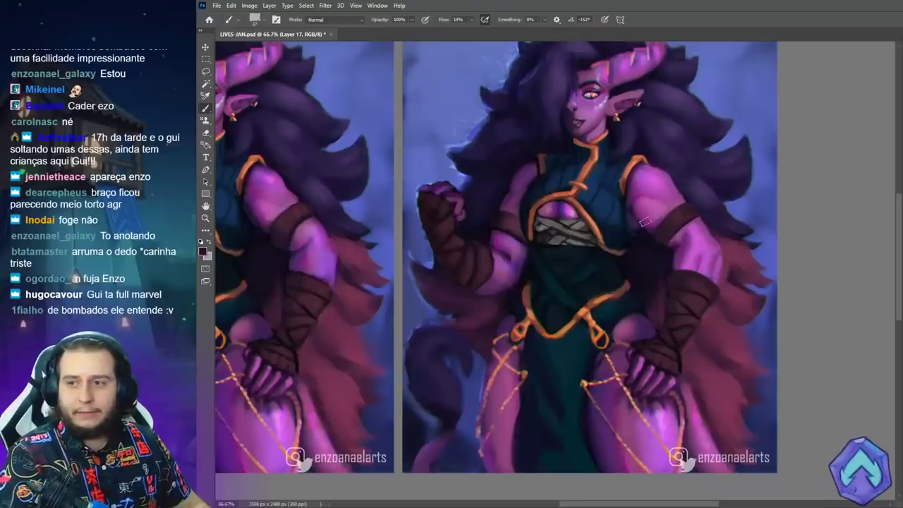
# Repaint the skin between the arm band and the wrist wrap with sampled light and mid purples to smooth its form.
pyautogui.hotkey('ctrl', '+')
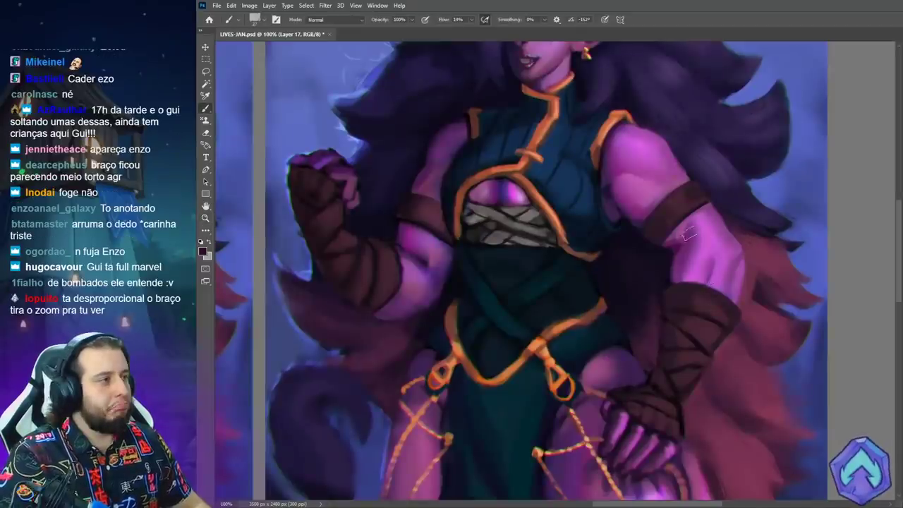
pyautogui.keyDown('alt'); pyautogui.click(698, 259); pyautogui.keyUp('alt')
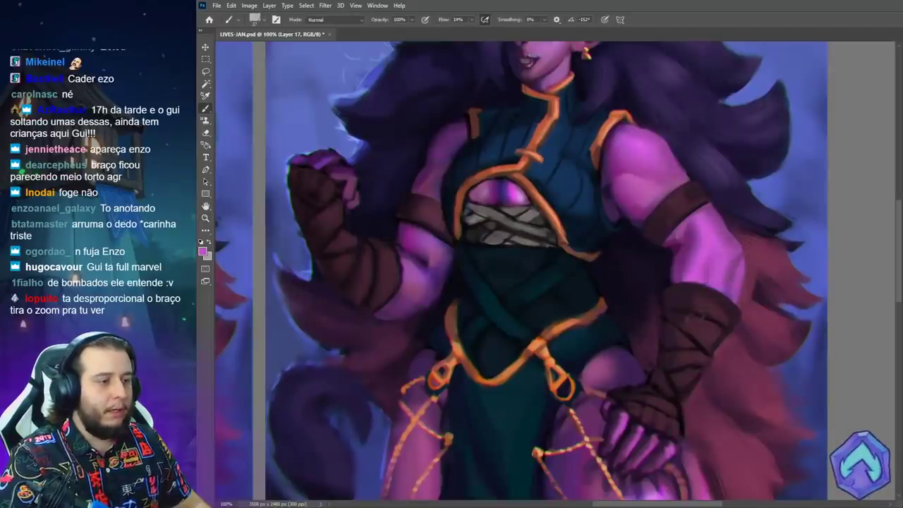
pyautogui.keyDown('alt'); pyautogui.click(729, 271); pyautogui.keyUp('alt')
pyautogui.keyDown('alt'); pyautogui.click(691, 224); pyautogui.keyUp('alt')
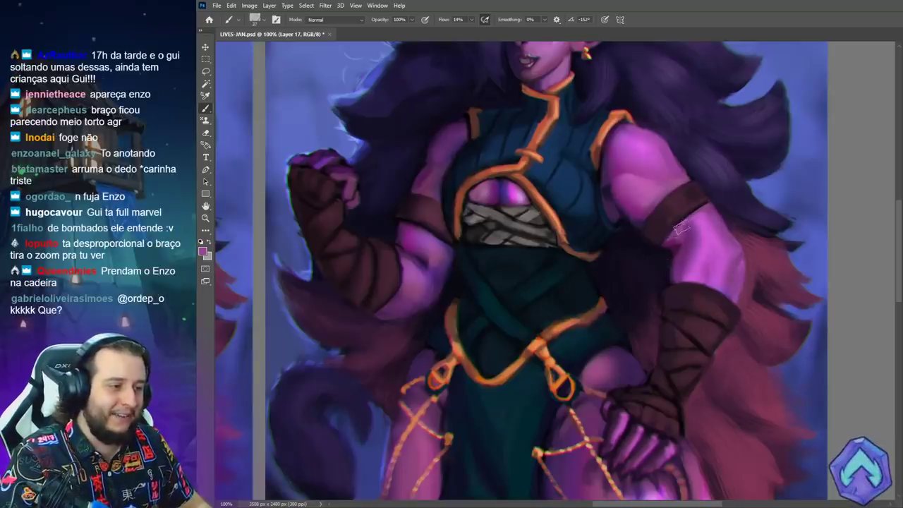
pyautogui.keyDown('alt'); pyautogui.click(689, 240); pyautogui.keyUp('alt')
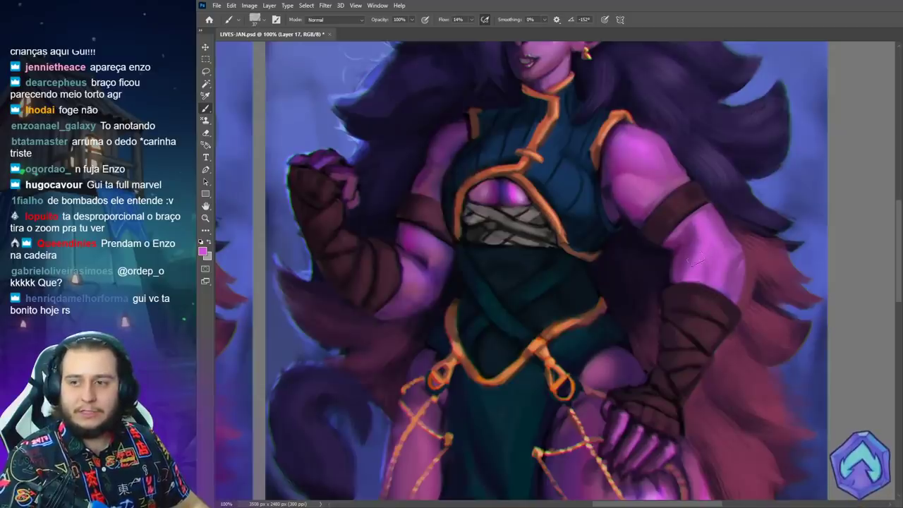
pyautogui.moveTo(708, 239); pyautogui.dragTo(731, 268)
pyautogui.keyDown('alt'); pyautogui.click(730, 270); pyautogui.keyUp('alt')
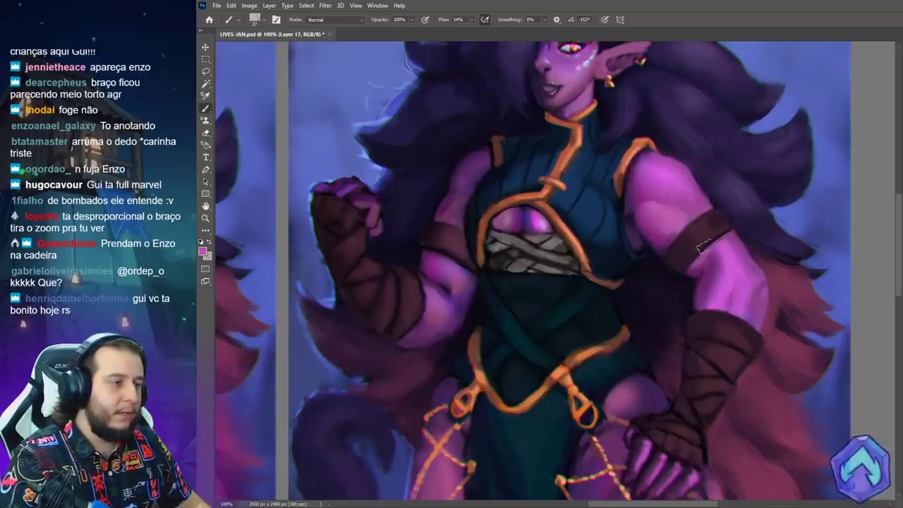
# Draw curved contour lines in sampled dark purple over the lowered arm on a new layer, using a 10 px brush.
pyautogui.keyDown('alt'); pyautogui.click(676, 234); pyautogui.keyUp('alt')
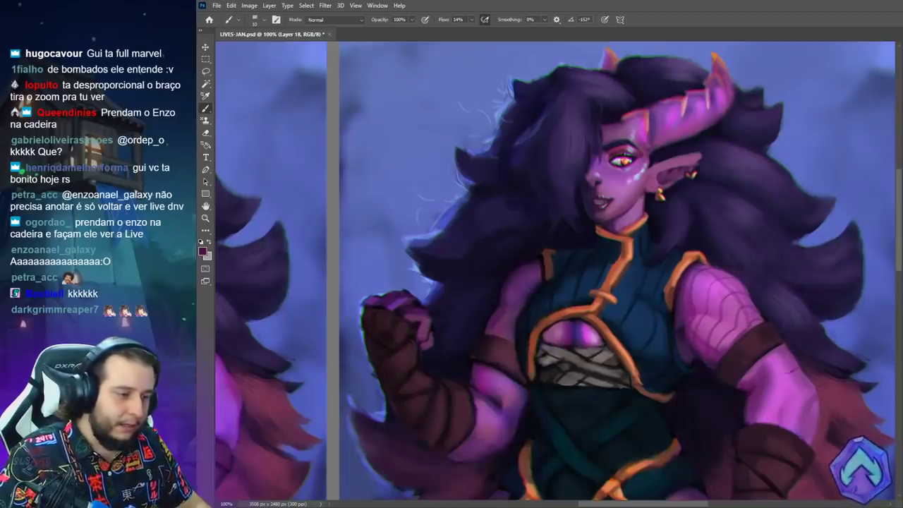
pyautogui.moveTo(763, 395)
pyautogui.mouseDown()
pyautogui.moveTo(806, 425)
pyautogui.moveTo(748, 415)
pyautogui.moveTo(798, 425)
pyautogui.mouseUp()
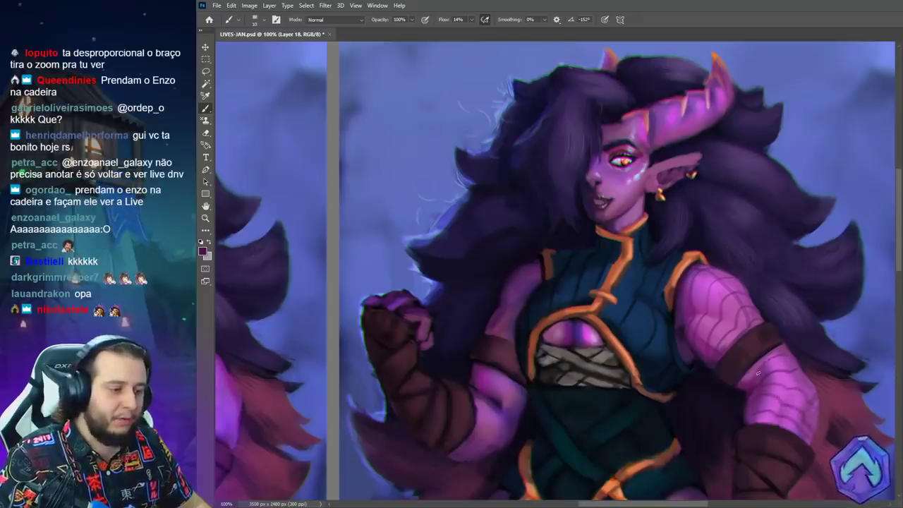
pyautogui.moveTo(736, 390); pyautogui.dragTo(640, 347)
pyautogui.moveTo(764, 401); pyautogui.dragTo(696, 336)
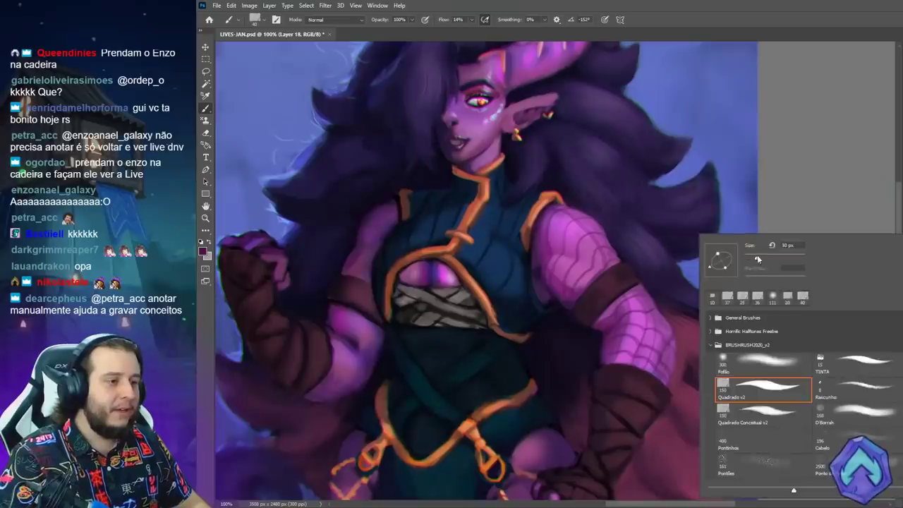
# Paint a dark purple cylinder beside the shoulder with a 50 px brush and give it a lighter pink end cap.
pyautogui.press('Escape')
pyautogui.moveTo(708, 234)
pyautogui.mouseDown()
pyautogui.moveTo(718, 228)
pyautogui.moveTo(712, 218)
pyautogui.moveTo(719, 240)
pyautogui.moveTo(745, 184)
pyautogui.mouseUp()
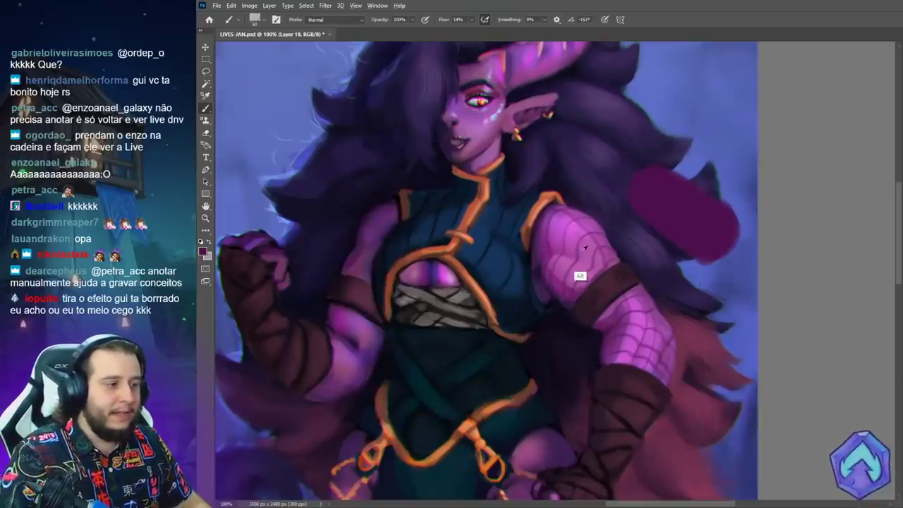
pyautogui.keyDown('alt'); pyautogui.click(558, 263); pyautogui.keyUp('alt')
pyautogui.keyDown('alt'); pyautogui.click(569, 253); pyautogui.keyUp('alt')
pyautogui.moveTo(723, 231)
pyautogui.mouseDown()
pyautogui.moveTo(712, 227)
pyautogui.moveTo(722, 260)
pyautogui.mouseUp()
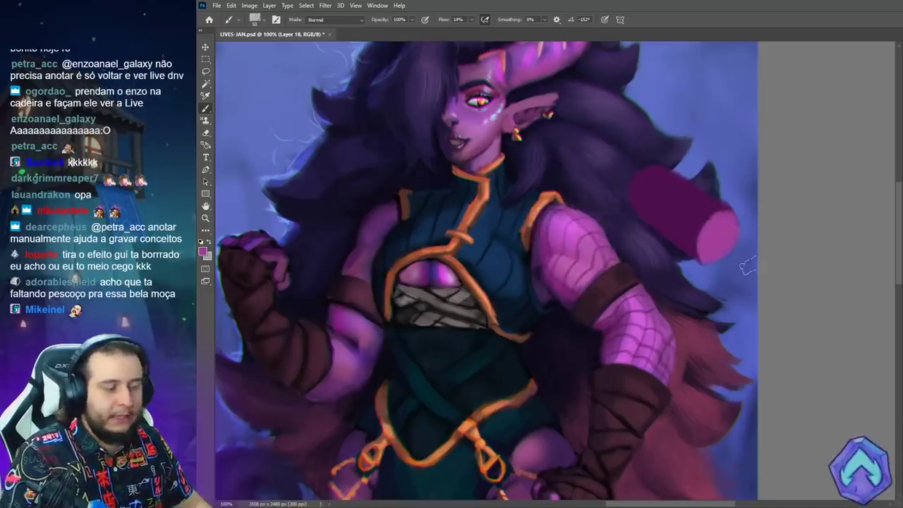
# Paint a pink lit strip along the cylinder's upper side with a 40 px brush.
pyautogui.rightClick(708, 216)
pyautogui.click(774, 237)
pyautogui.click(746, 162)
pyautogui.rightClick(719, 211)
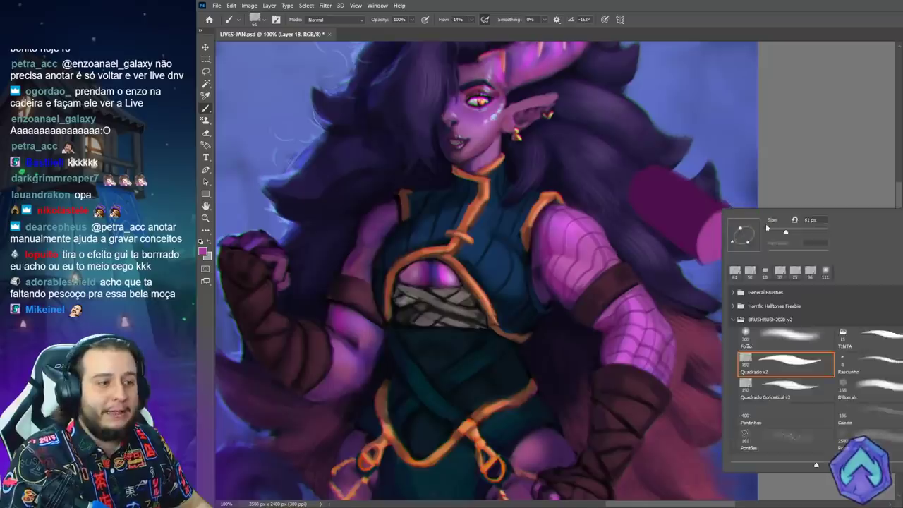
pyautogui.press('Return')
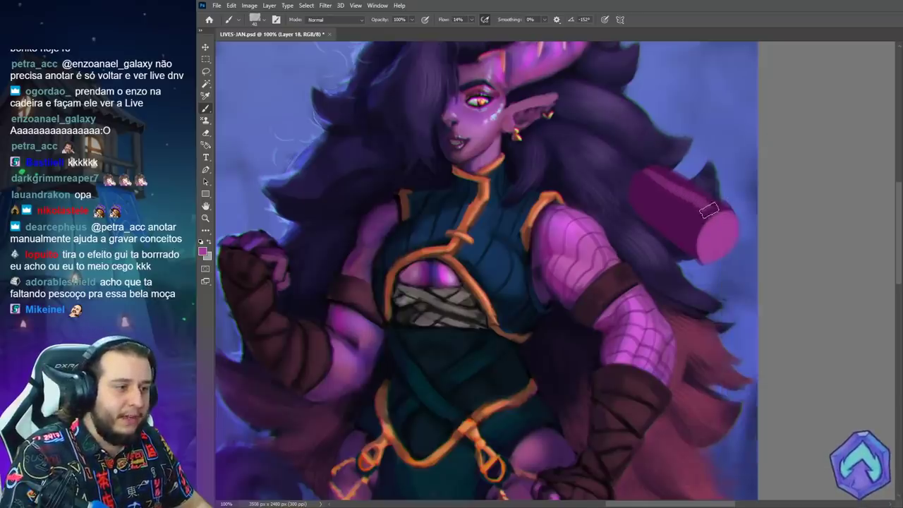
pyautogui.moveTo(649, 170); pyautogui.dragTo(711, 215)
pyautogui.moveTo(641, 170); pyautogui.dragTo(705, 213)
# Widen the cylinder's lit side and blend it into the shadow with sampled midtones, reducing the brush to 36 px.
pyautogui.rightClick(704, 189)
pyautogui.click(761, 215)
pyautogui.moveTo(641, 176)
pyautogui.mouseDown()
pyautogui.moveTo(685, 212)
pyautogui.moveTo(629, 176)
pyautogui.moveTo(689, 204)
pyautogui.mouseUp()
pyautogui.keyDown('alt'); pyautogui.click(671, 197); pyautogui.keyUp('alt')
pyautogui.keyDown('alt'); pyautogui.click(703, 218); pyautogui.keyUp('alt')
pyautogui.rightClick(696, 177)
pyautogui.click(757, 201)
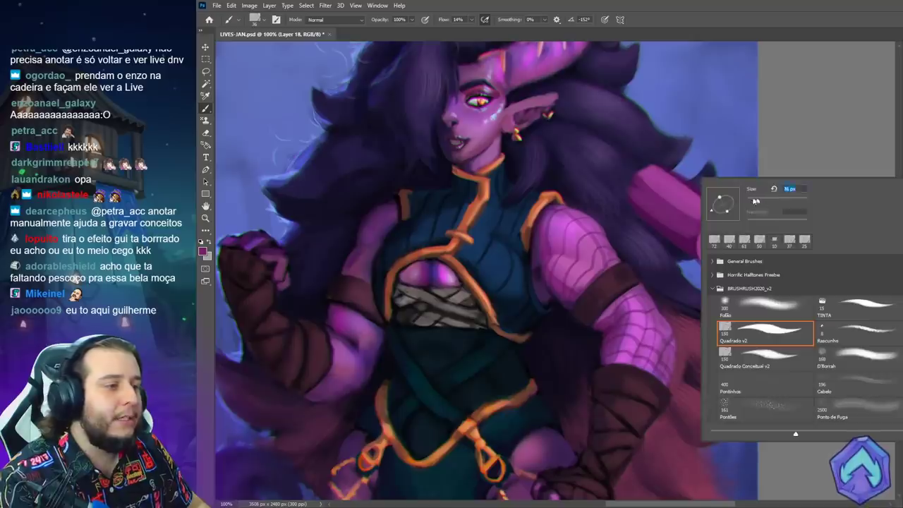
pyautogui.click(682, 158)
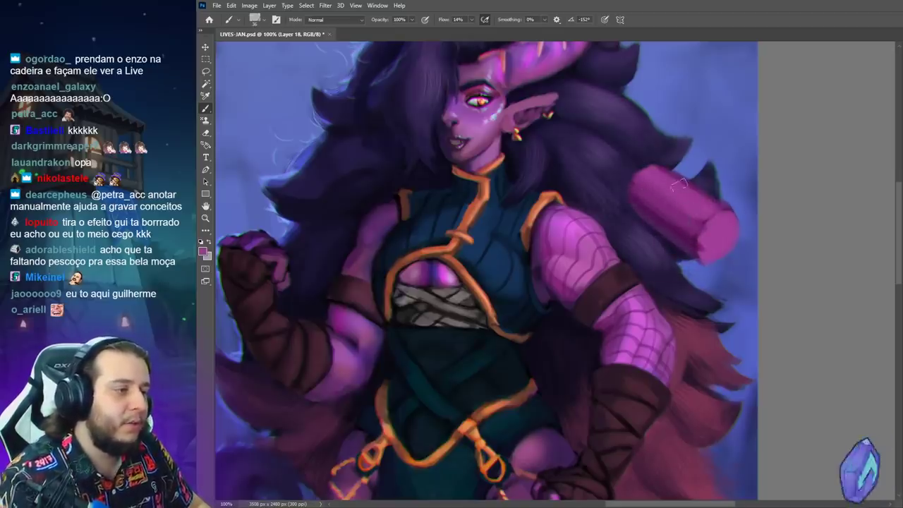
# Add a brighter highlight along the cylinder and clean up its end cap with sampled pinks, ending with an 18 px brush.
pyautogui.keyDown('alt'); pyautogui.click(723, 260); pyautogui.keyUp('alt')
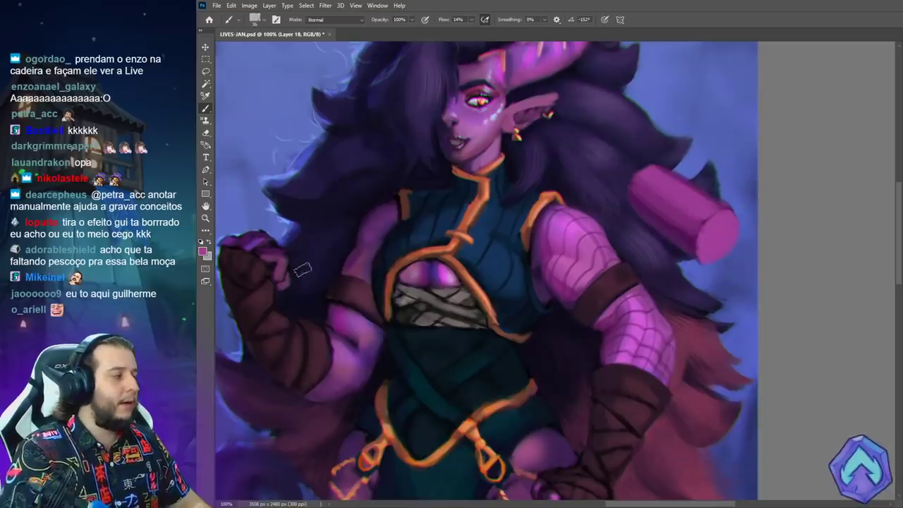
pyautogui.click(206, 231)
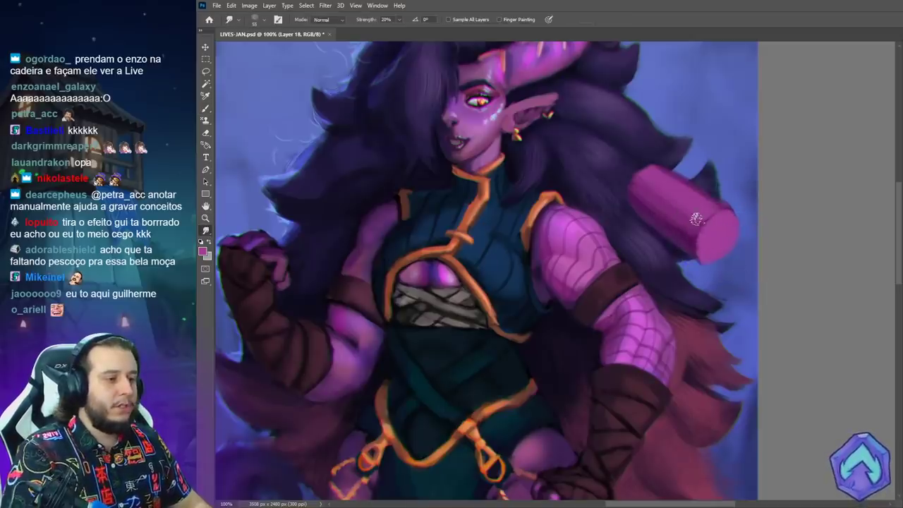
pyautogui.press('b')
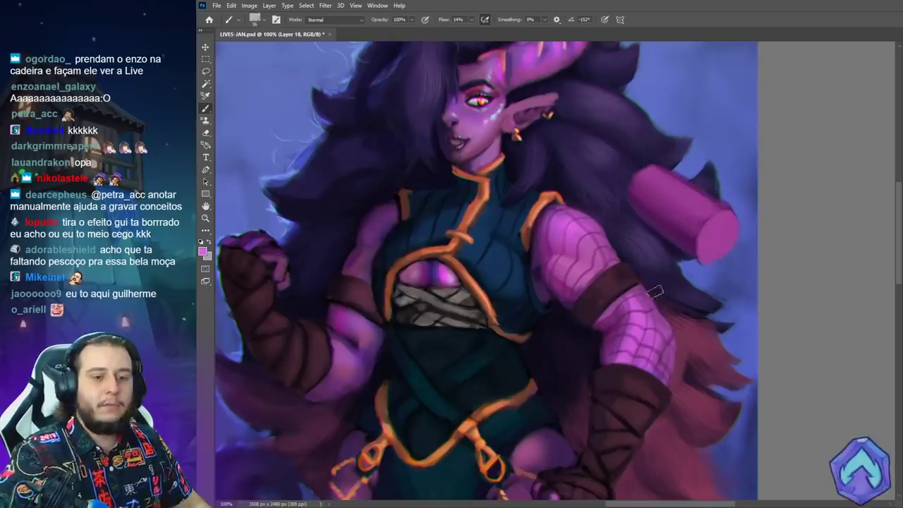
pyautogui.keyDown('alt'); pyautogui.click(677, 191); pyautogui.keyUp('alt')
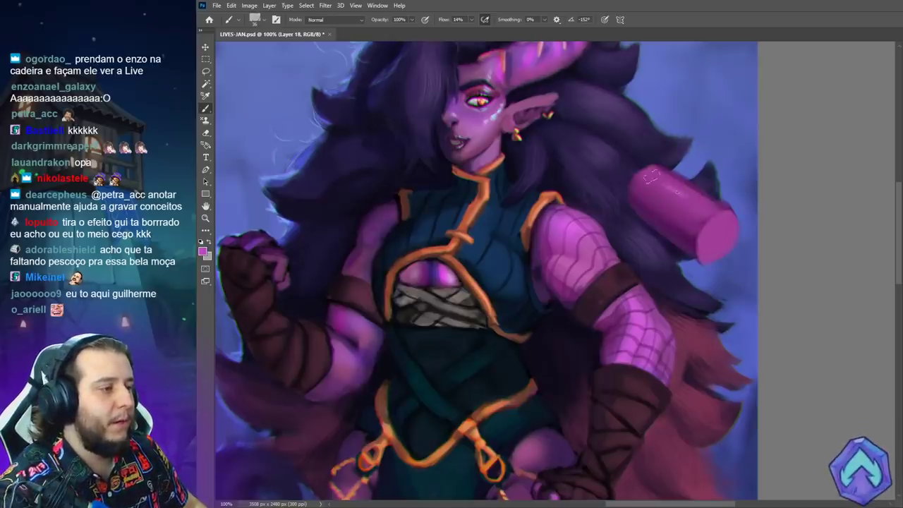
pyautogui.rightClick(719, 235)
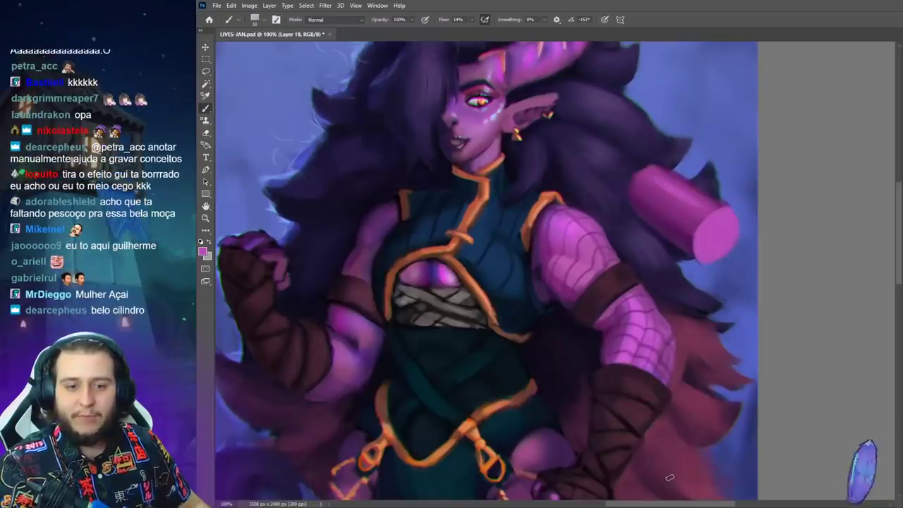
# Duplicate the cylinder and place the copy against its lower side so the two forms touch.
pyautogui.keyDown('alt'); pyautogui.click(650, 246); pyautogui.keyUp('alt')
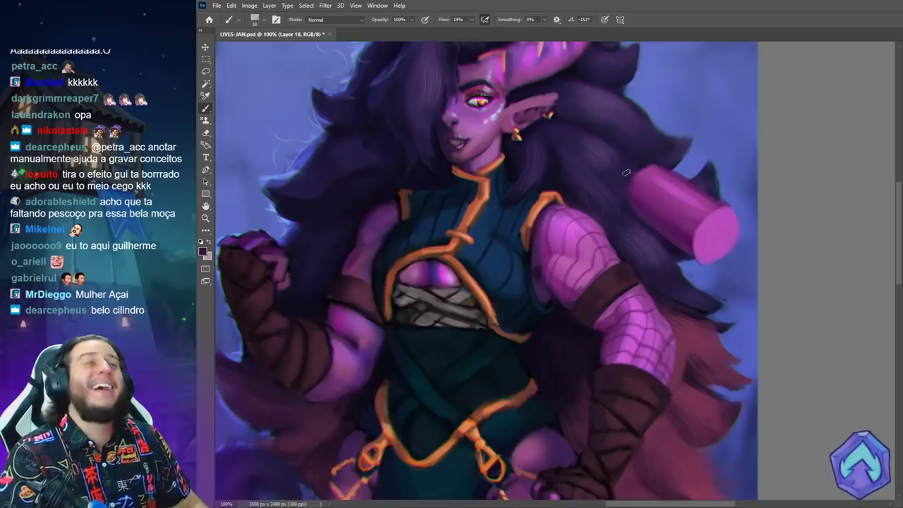
pyautogui.press('v')
pyautogui.moveTo(726, 232); pyautogui.dragTo(681, 267)
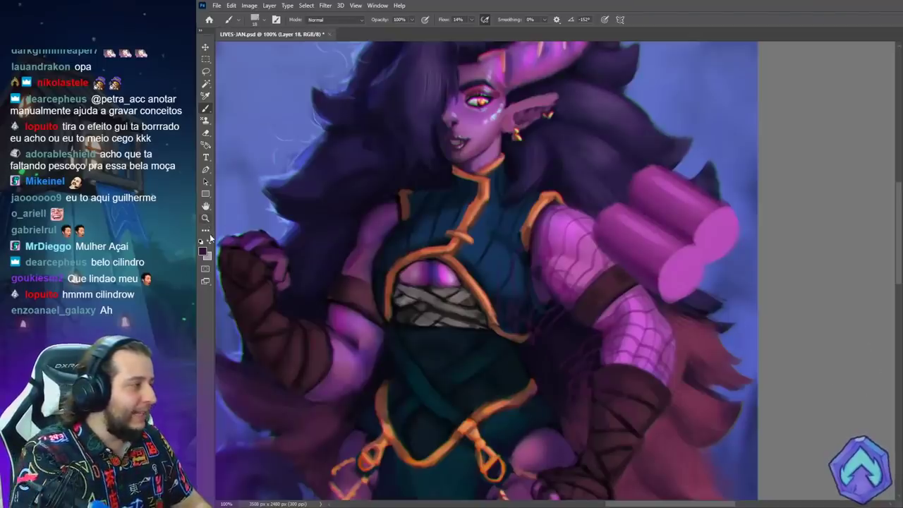
# Smudge the upper cylinder's shading and darken the seam between the two cylinders with a sampled dark purple.
pyautogui.click(206, 231)
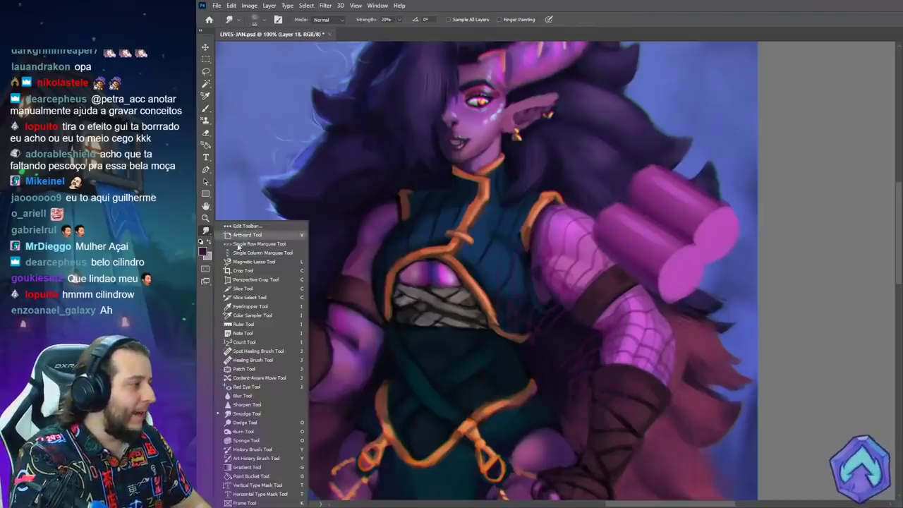
pyautogui.click(254, 409)
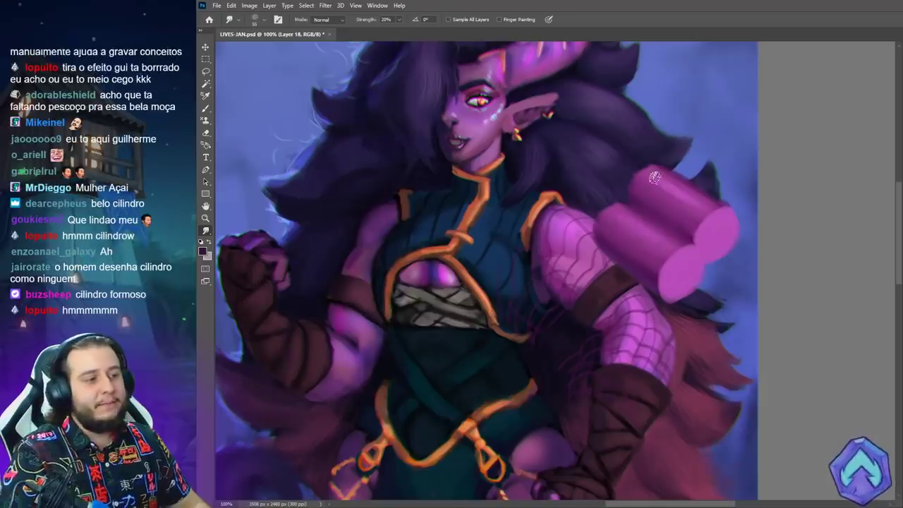
pyautogui.press('b')
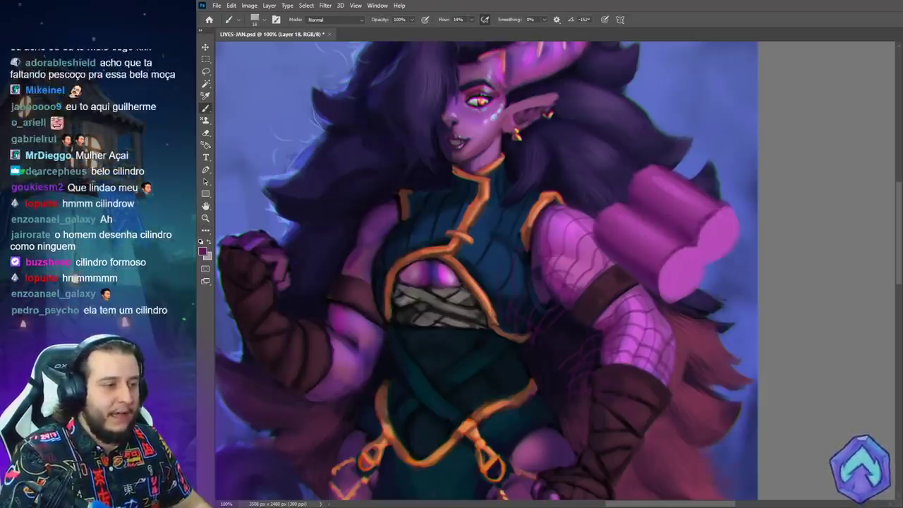
pyautogui.keyDown('alt'); pyautogui.click(719, 211); pyautogui.keyUp('alt')
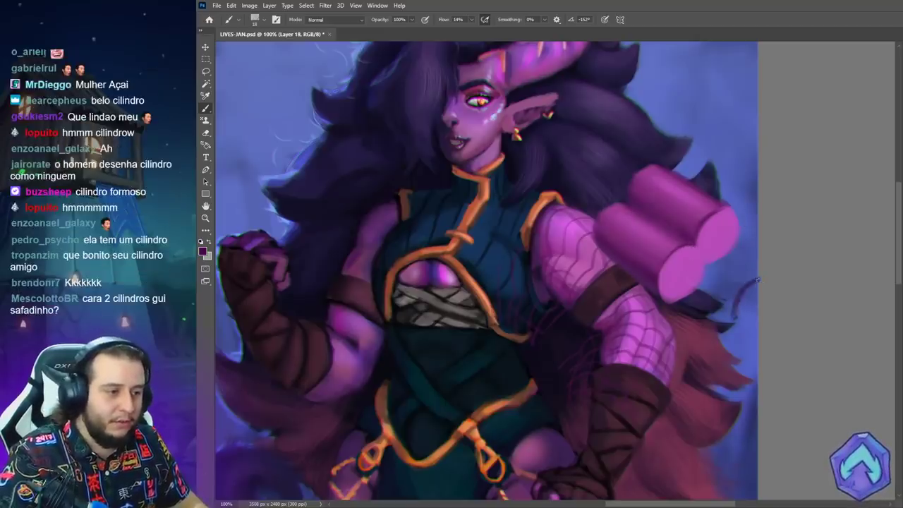
# Sketch two joined circles beside the painting as the cylinders' cross-section, with downward light arrows to both tops and the gap.
pyautogui.moveTo(797, 301)
pyautogui.mouseDown()
pyautogui.moveTo(822, 281)
pyautogui.moveTo(849, 295)
pyautogui.moveTo(857, 321)
pyautogui.mouseUp()
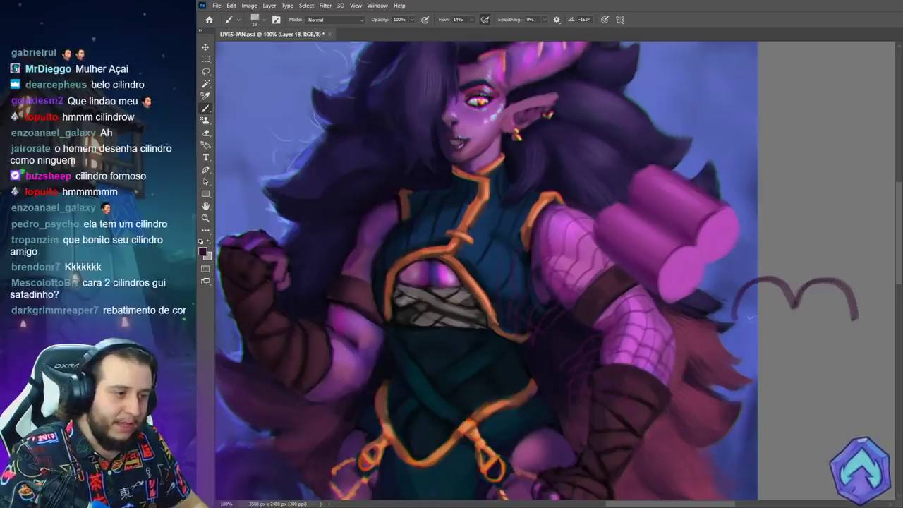
pyautogui.moveTo(732, 301)
pyautogui.mouseDown()
pyautogui.moveTo(746, 341)
pyautogui.moveTo(792, 330)
pyautogui.moveTo(827, 344)
pyautogui.moveTo(855, 300)
pyautogui.mouseUp()
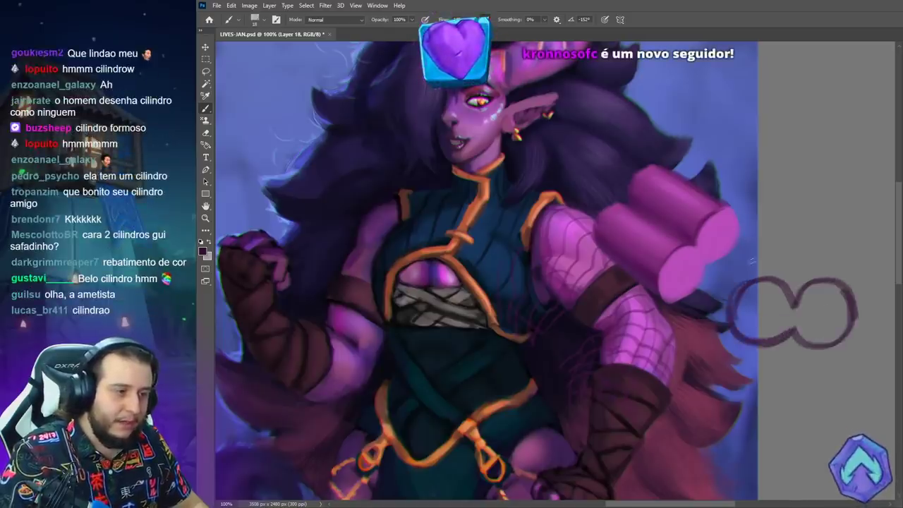
pyautogui.moveTo(760, 214)
pyautogui.mouseDown()
pyautogui.moveTo(761, 272)
pyautogui.moveTo(773, 265)
pyautogui.mouseUp()
pyautogui.moveTo(823, 194); pyautogui.dragTo(824, 275)
pyautogui.moveTo(809, 257); pyautogui.dragTo(841, 262)
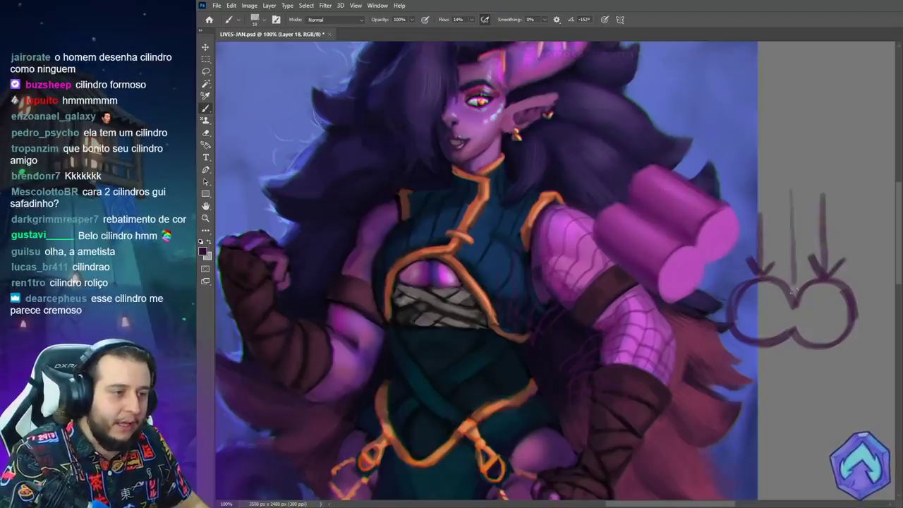
pyautogui.moveTo(791, 189); pyautogui.dragTo(793, 282)
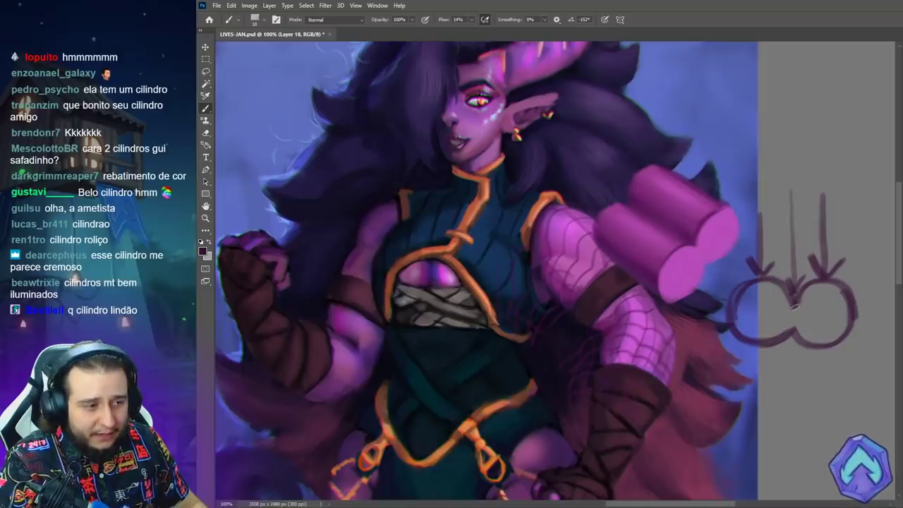
# Undo the light arrows and the joined-circle cross-section sketch.
pyautogui.hotkey('ctrl', 'z')
pyautogui.hotkey('ctrl', 'z')
pyautogui.hotkey('ctrl', 'z')
pyautogui.hotkey('ctrl', 'z')
pyautogui.hotkey('ctrl', 'z')
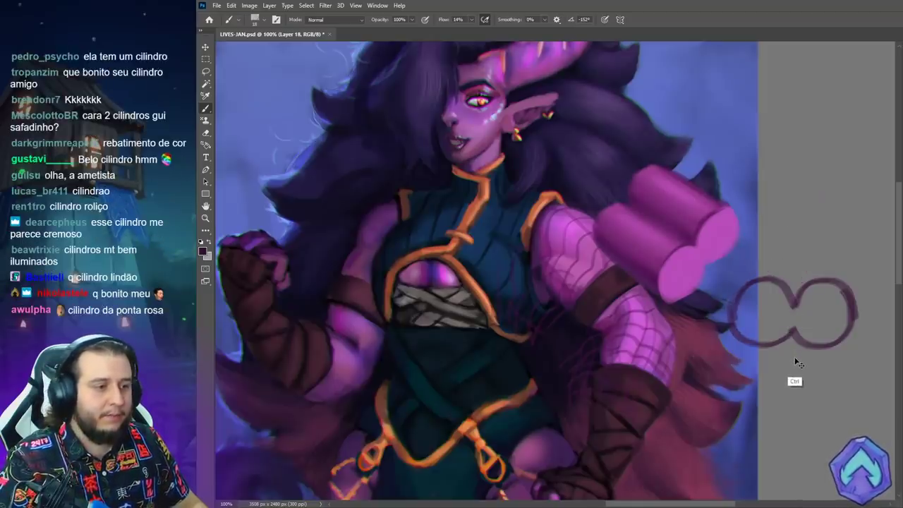
pyautogui.hotkey('ctrl', 'z')
pyautogui.hotkey('ctrl', 'z')
pyautogui.hotkey('ctrl', 'z')
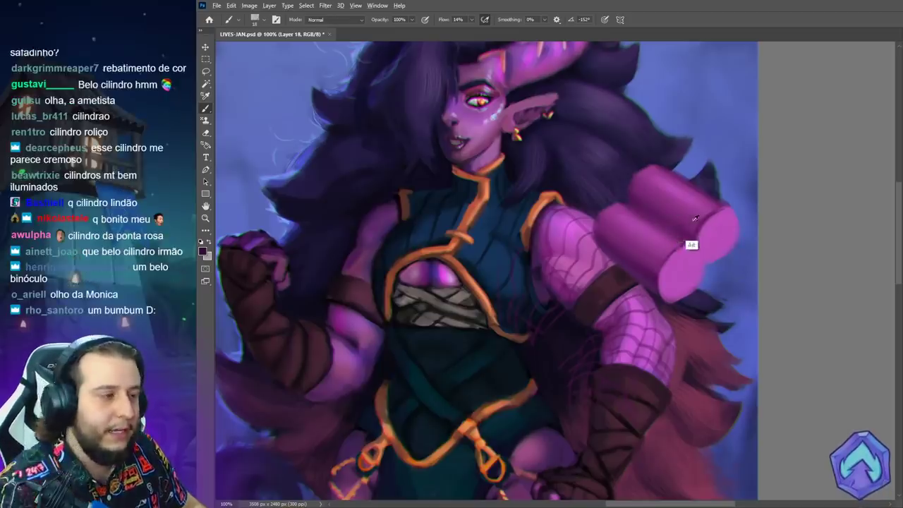
# Lighten the seam between the two cylinders with sampled pink bounce light and soften the blend with the Smudge tool.
pyautogui.keyDown('alt'); pyautogui.click(689, 206); pyautogui.keyUp('alt')
pyautogui.rightClick(681, 206)
pyautogui.moveTo(732, 229); pyautogui.dragTo(728, 229)
pyautogui.click(646, 216)
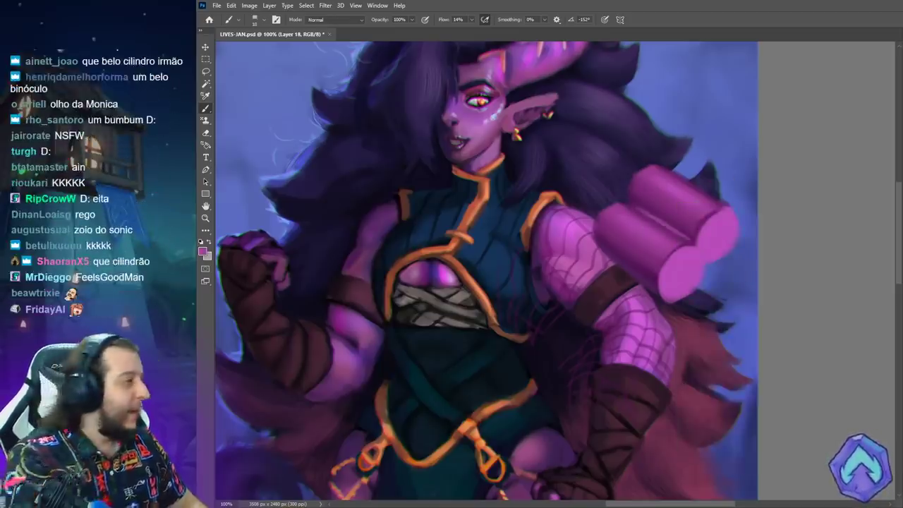
pyautogui.click(206, 231)
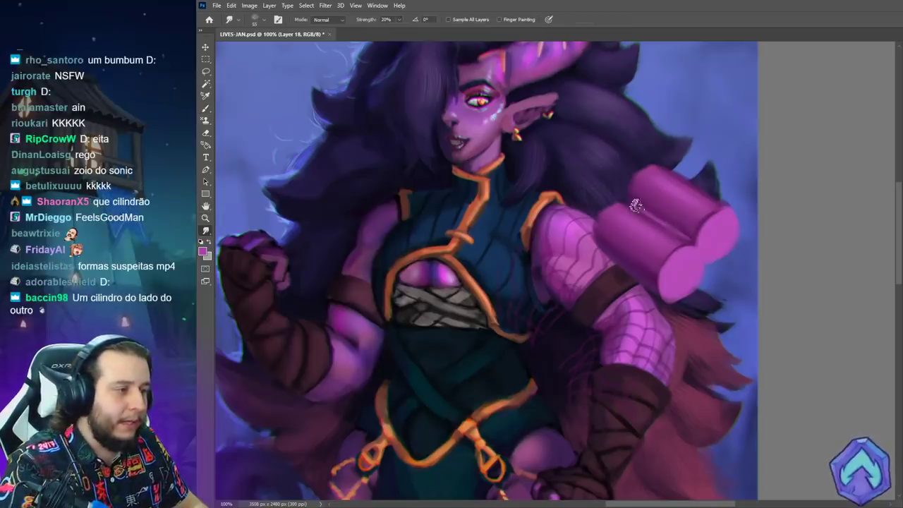
pyautogui.press('b')
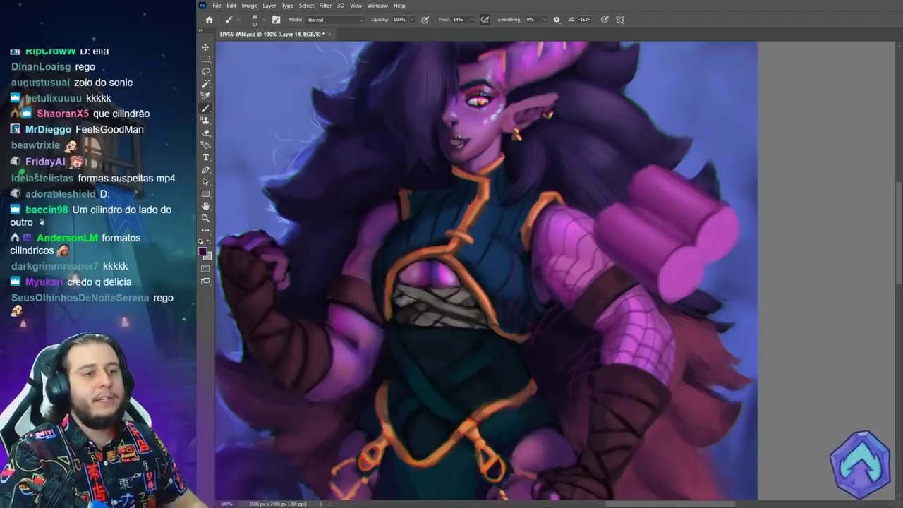
pyautogui.hotkey('ctrl', 'z')
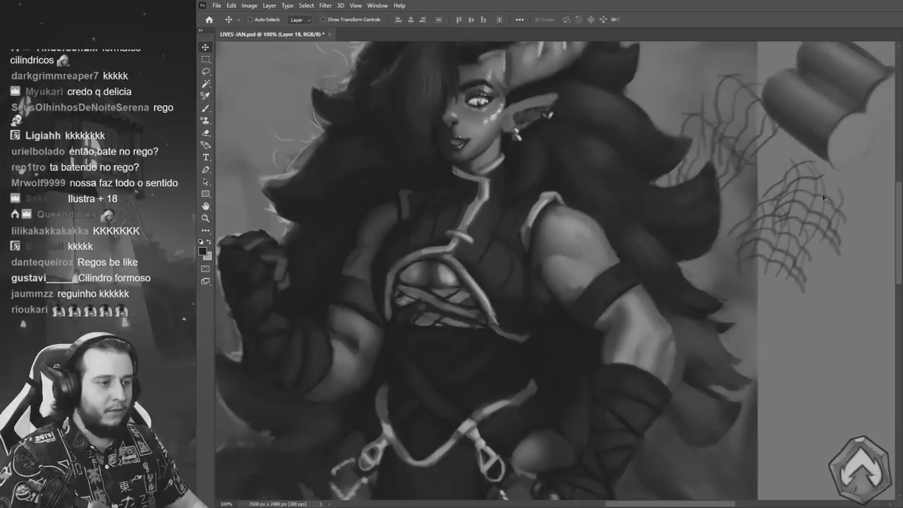
# Move the cylinders aside from the figure and sketch muscle guide lines down the lowered forearm between armband and bracer.
pyautogui.moveTo(744, 222); pyautogui.dragTo(788, 191)
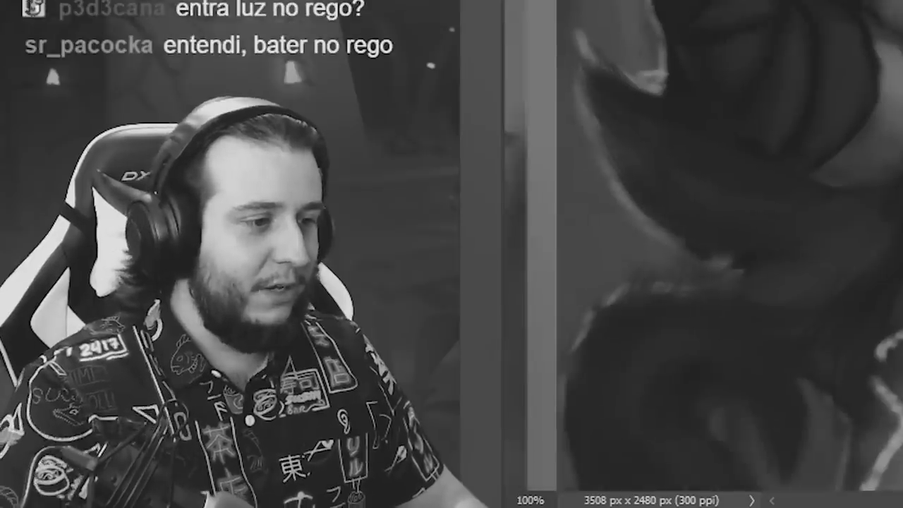
pyautogui.press('b')
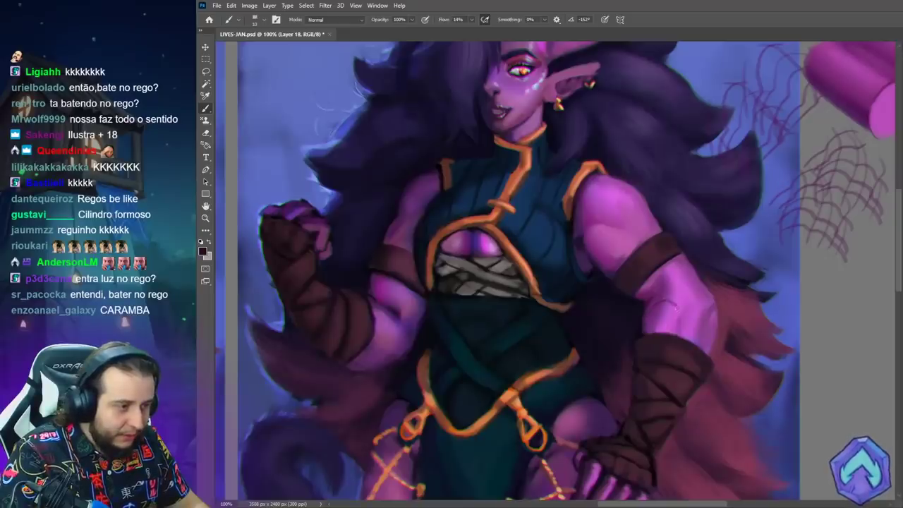
pyautogui.moveTo(673, 265); pyautogui.dragTo(670, 329)
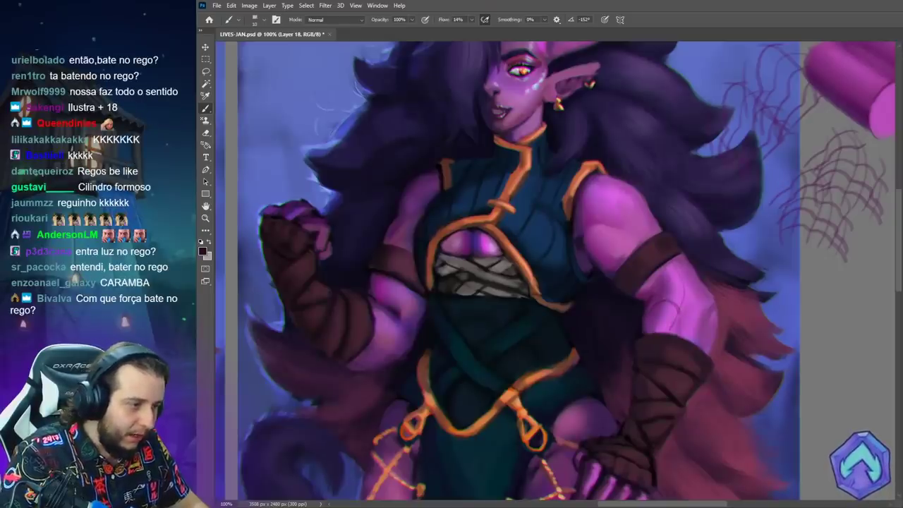
pyautogui.moveTo(688, 275)
pyautogui.mouseDown()
pyautogui.moveTo(703, 304)
pyautogui.moveTo(703, 346)
pyautogui.mouseUp()
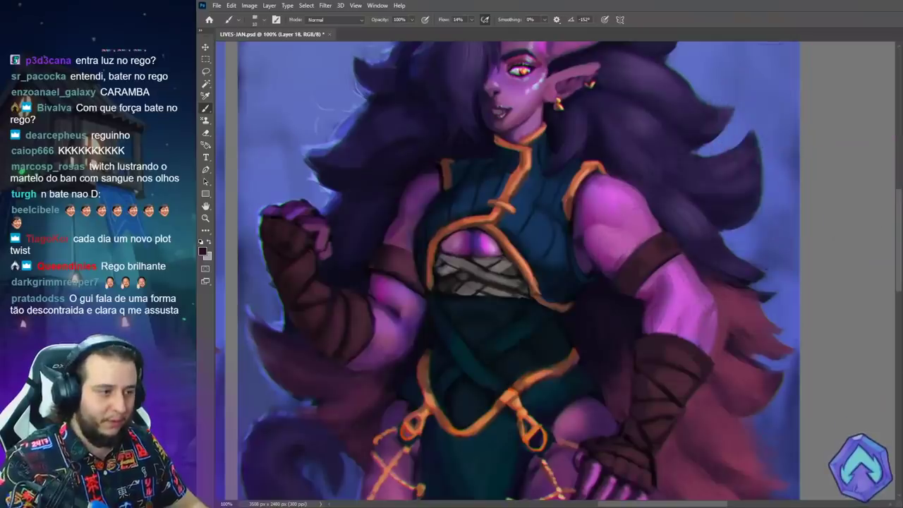
# On Layer 17, repaint the face's upper lip thicker and extend the mouth corner in dark purple with a 15 px brush.
pyautogui.moveTo(627, 313); pyautogui.dragTo(696, 331)
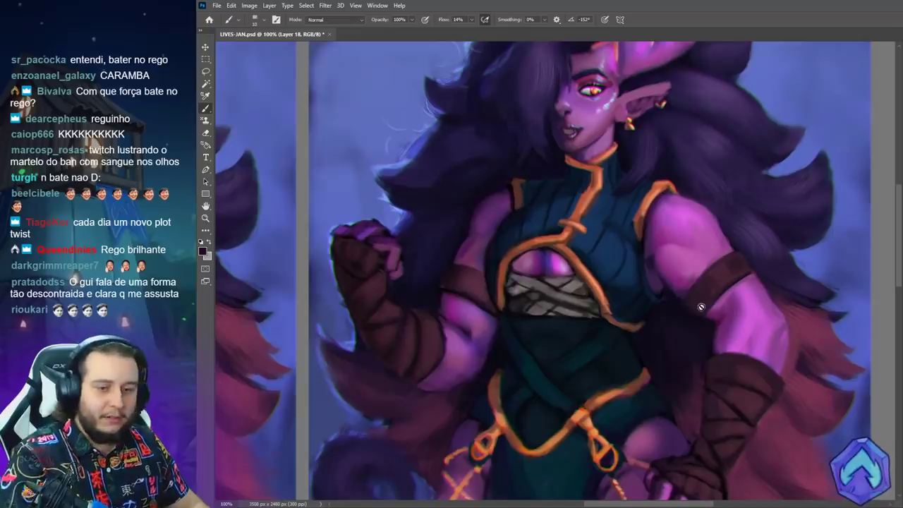
pyautogui.moveTo(702, 258); pyautogui.dragTo(769, 282)
pyautogui.moveTo(701, 320)
pyautogui.mouseDown()
pyautogui.moveTo(701, 389)
pyautogui.moveTo(677, 290)
pyautogui.moveTo(717, 390)
pyautogui.mouseUp()
pyautogui.press('z')
pyautogui.click(639, 305)
pyautogui.moveTo(657, 305); pyautogui.dragTo(741, 418)
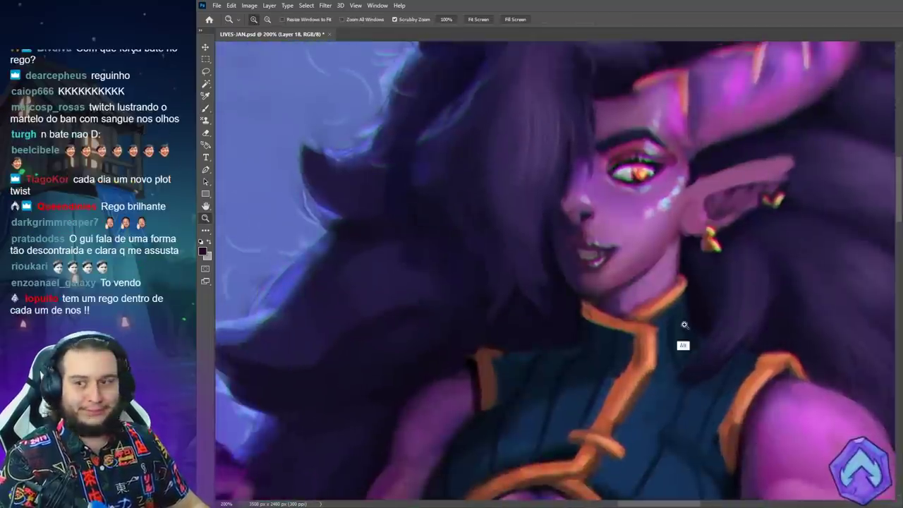
pyautogui.keyDown('alt'); pyautogui.click(684, 325); pyautogui.keyUp('alt')
pyautogui.moveTo(689, 356)
pyautogui.mouseDown()
pyautogui.moveTo(684, 306)
pyautogui.moveTo(685, 346)
pyautogui.mouseUp()
pyautogui.click(670, 286)
pyautogui.press('b')
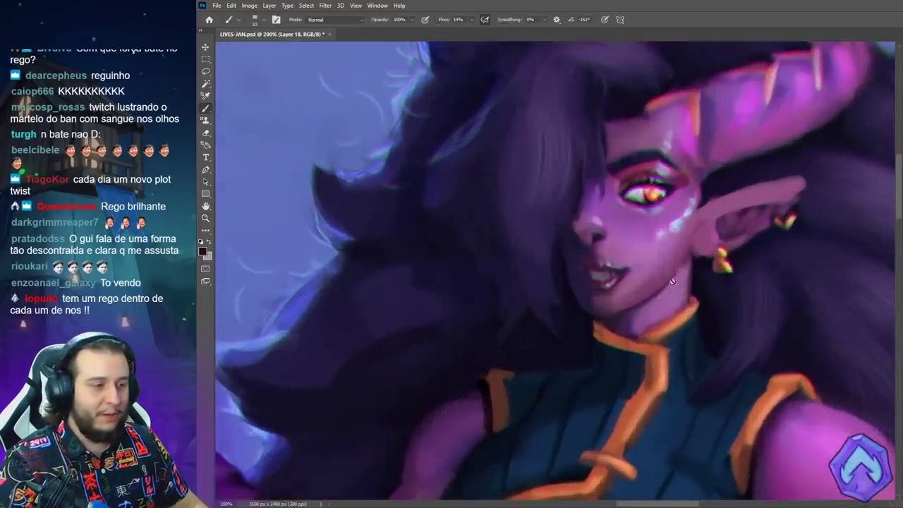
pyautogui.press('z')
pyautogui.keyDown('alt'); pyautogui.click(642, 269); pyautogui.keyUp('alt')
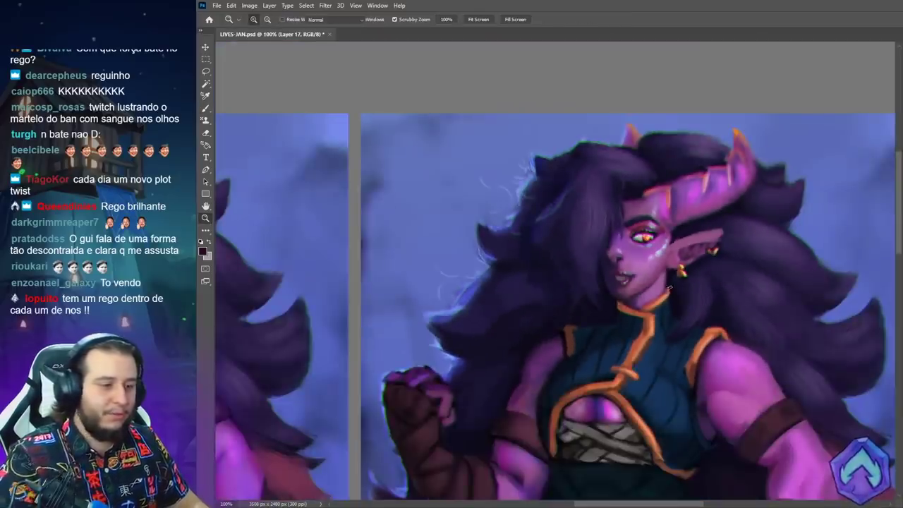
pyautogui.press('b')
pyautogui.press('z')
pyautogui.click(634, 286)
pyautogui.press('b')
pyautogui.rightClick(698, 278)
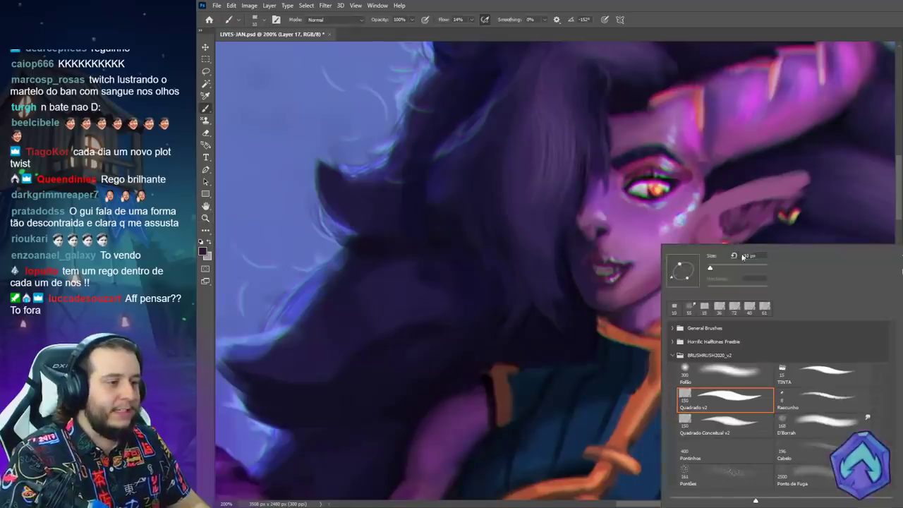
pyautogui.write('15')
pyautogui.press('Return')
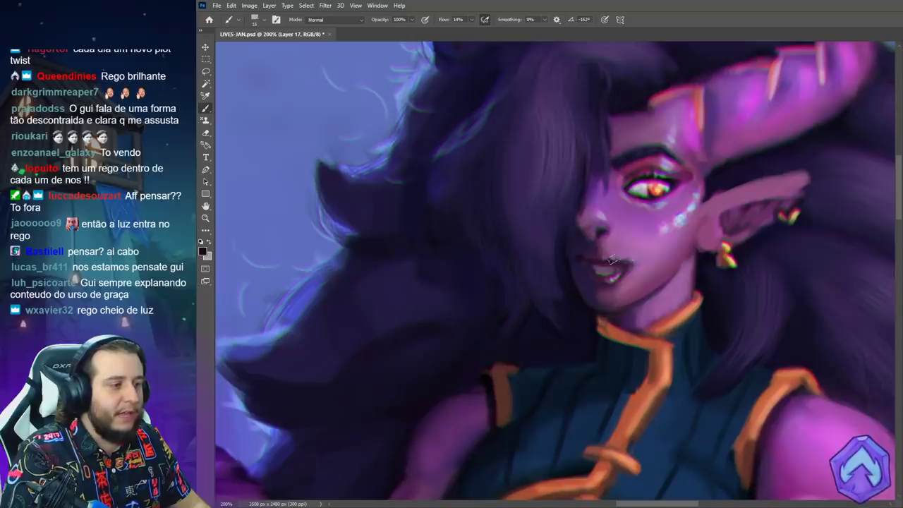
pyautogui.moveTo(630, 258); pyautogui.dragTo(639, 255)
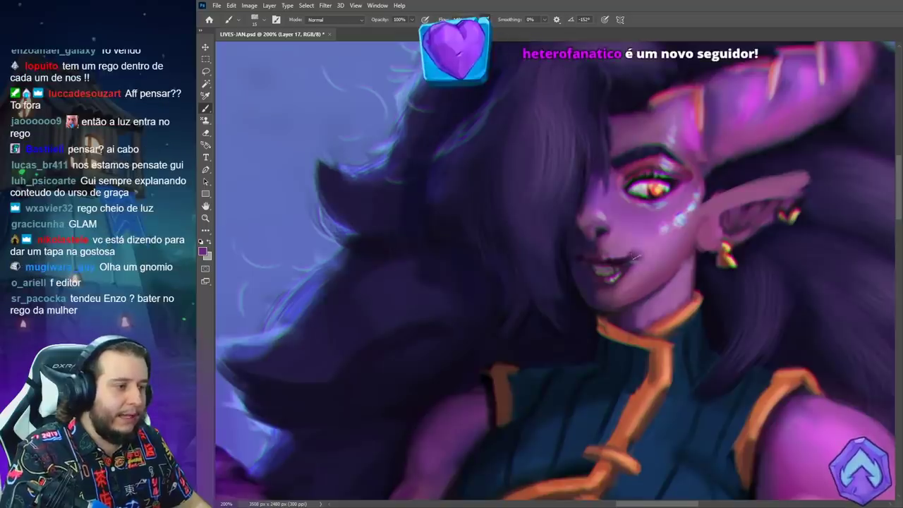
pyautogui.keyDown('alt'); pyautogui.click(619, 245); pyautogui.keyUp('alt')
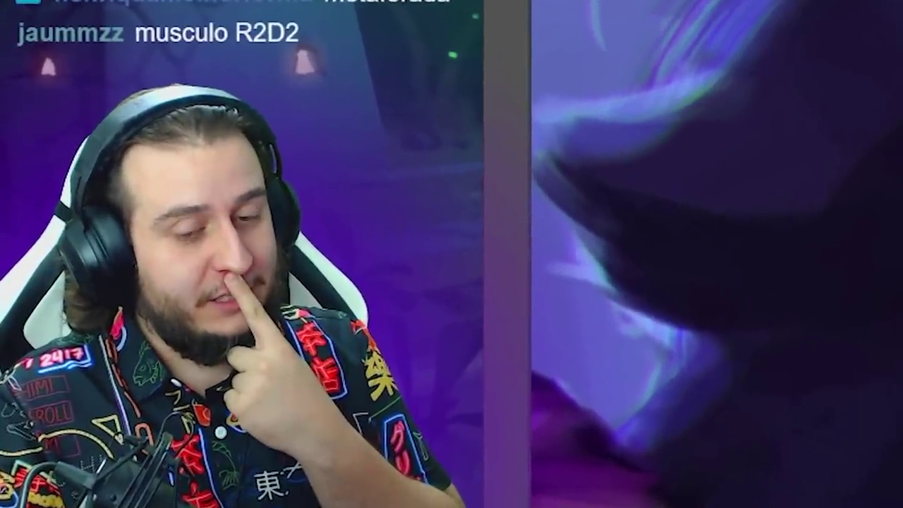
pyautogui.press('alt')
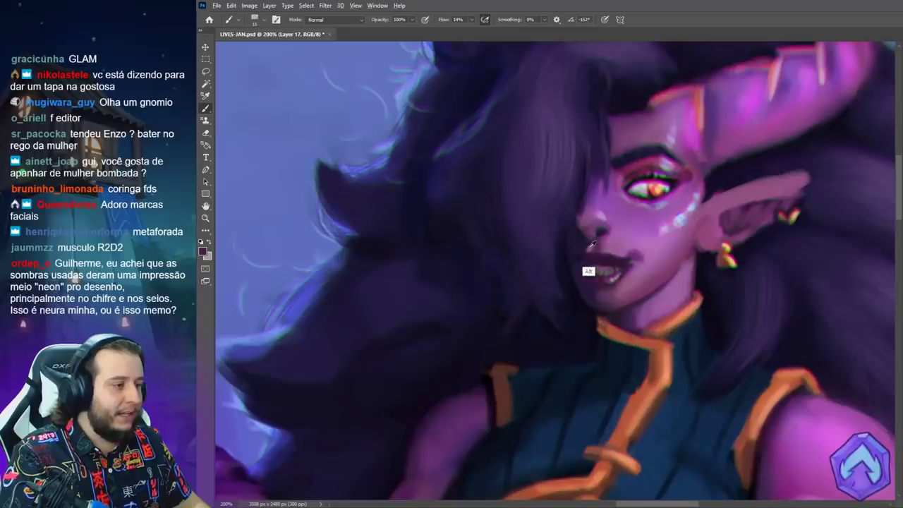
# Refine the lip edge and cover the teeth and mouth opening with sampled dark purple using a 10 px brush.
pyautogui.keyDown('alt'); pyautogui.click(601, 241); pyautogui.keyUp('alt')
pyautogui.rightClick(621, 258)
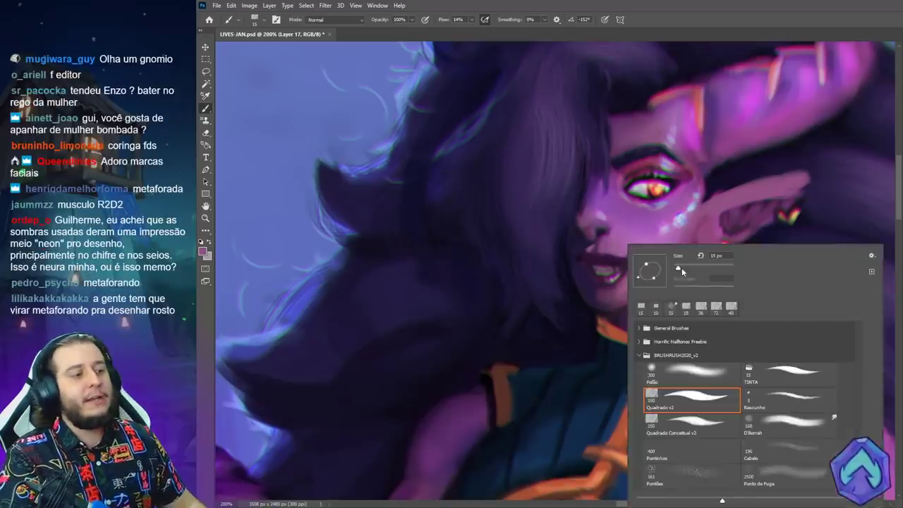
pyautogui.moveTo(685, 270); pyautogui.dragTo(667, 267)
pyautogui.keyDown('alt'); pyautogui.click(596, 266); pyautogui.keyUp('alt')
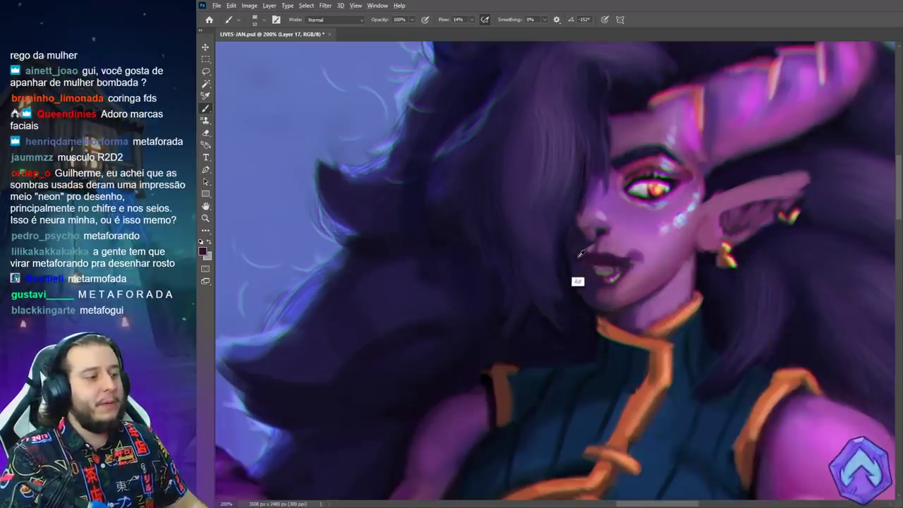
pyautogui.keyDown('alt'); pyautogui.click(628, 262); pyautogui.keyUp('alt')
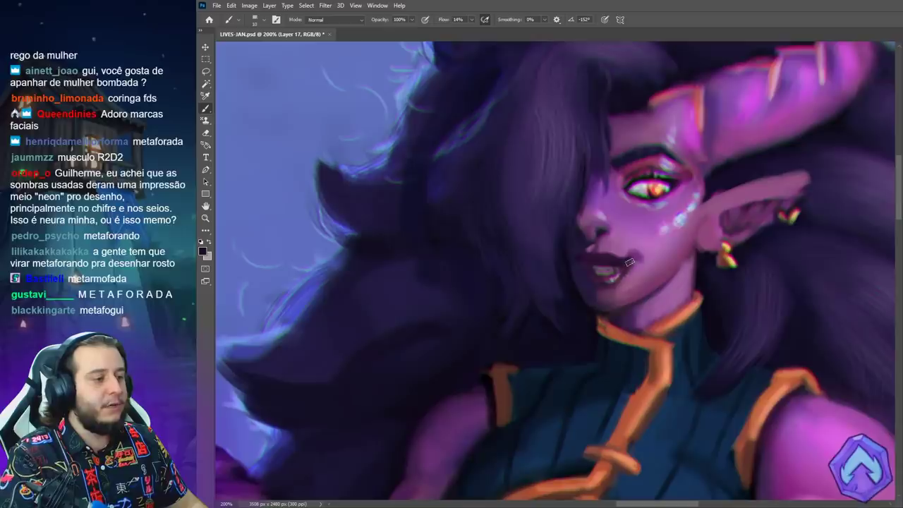
pyautogui.moveTo(629, 262); pyautogui.dragTo(616, 276)
pyautogui.keyDown('alt'); pyautogui.click(596, 270); pyautogui.keyUp('alt')
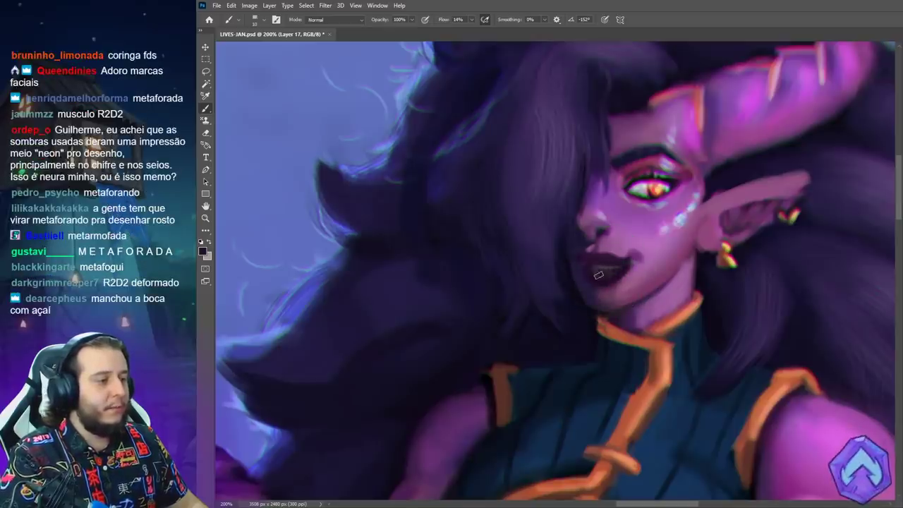
# Repaint the teeth as one simple shape, building from grey up to the pale color sampled from the eye.
pyautogui.keyDown('alt'); pyautogui.click(603, 266); pyautogui.keyUp('alt')
pyautogui.moveTo(600, 269); pyautogui.dragTo(617, 268)
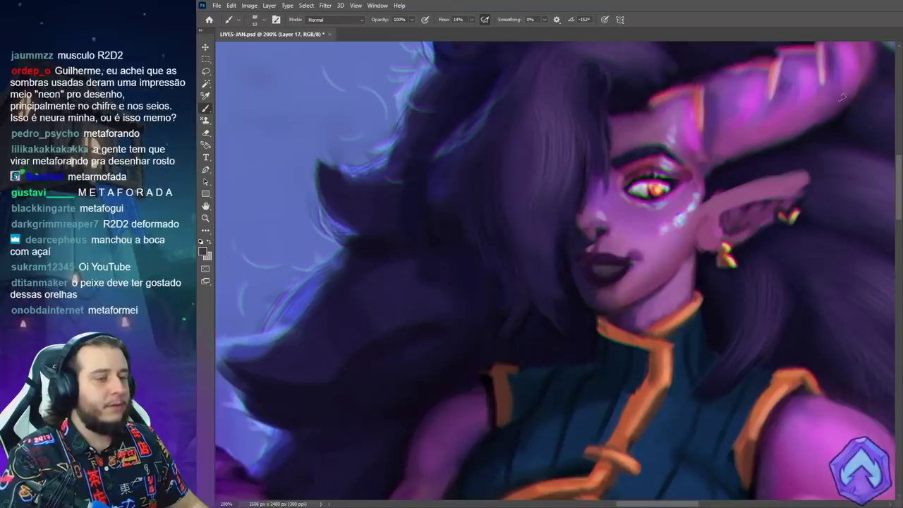
pyautogui.keyDown('alt'); pyautogui.click(685, 299); pyautogui.keyUp('alt')
pyautogui.keyDown('alt'); pyautogui.click(608, 268); pyautogui.keyUp('alt')
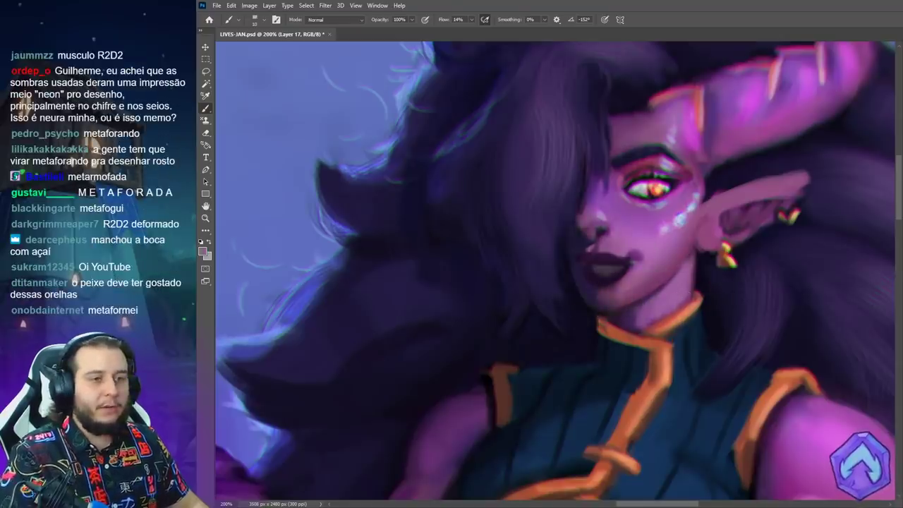
pyautogui.moveTo(604, 272); pyautogui.dragTo(616, 269)
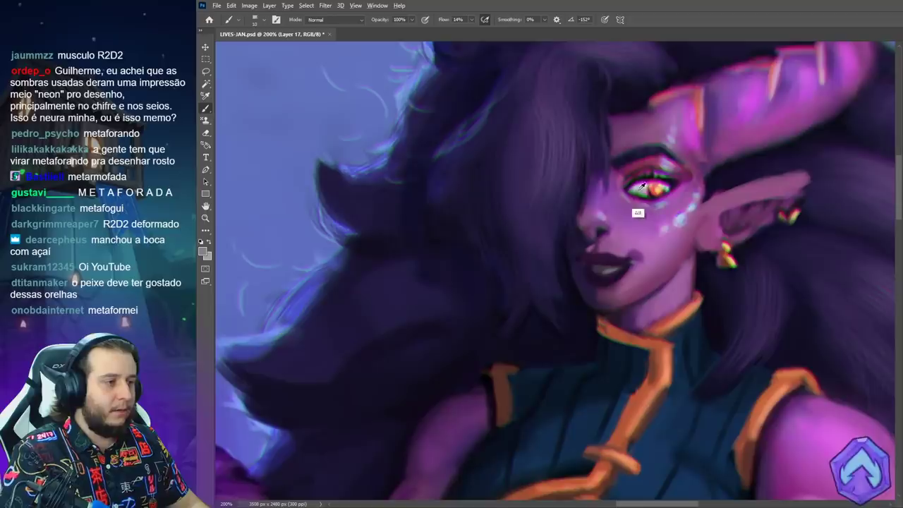
pyautogui.keyDown('alt'); pyautogui.click(642, 189); pyautogui.keyUp('alt')
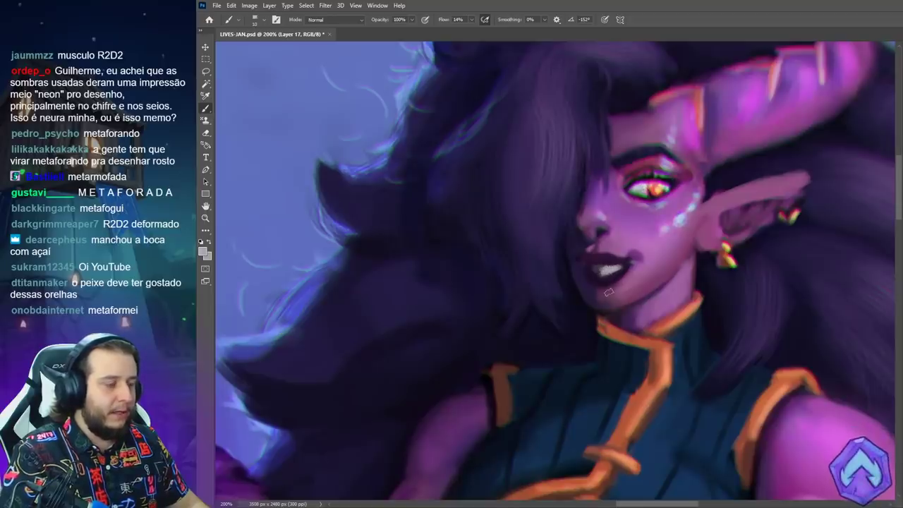
pyautogui.rightClick(702, 258)
pyautogui.keyDown('alt'); pyautogui.click(600, 264); pyautogui.keyUp('alt')
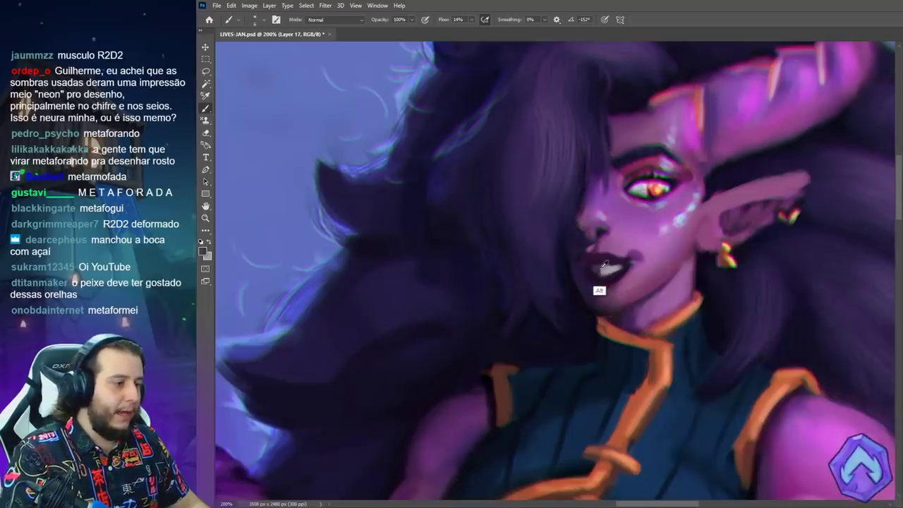
# Set the brush flow to 22% and darken the lower lip and mouth corner, adding a pink highlight on the chin.
pyautogui.keyDown('alt'); pyautogui.click(591, 274); pyautogui.keyUp('alt')
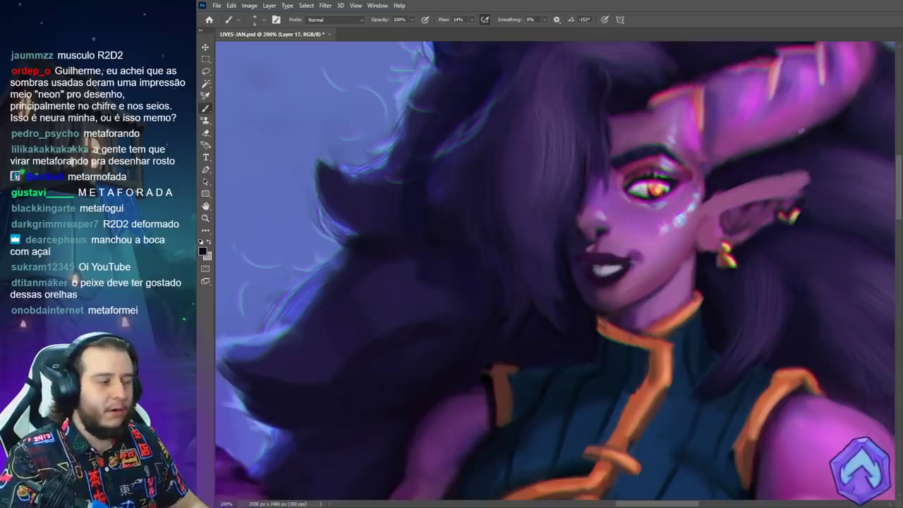
pyautogui.hotkey('shift', '4')
pyautogui.hotkey('shift', '2')
pyautogui.moveTo(590, 286); pyautogui.dragTo(612, 288)
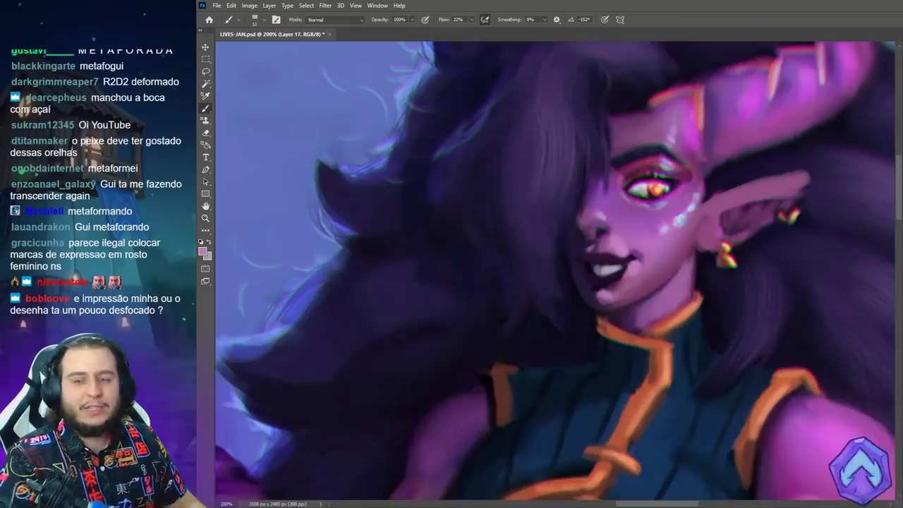
# Brush light pink planes over the cheek and purple shading around the mouth and jaw with a 39 px brush.
pyautogui.rightClick(617, 230)
pyautogui.moveTo(727, 239); pyautogui.dragTo(736, 240)
pyautogui.click(653, 199)
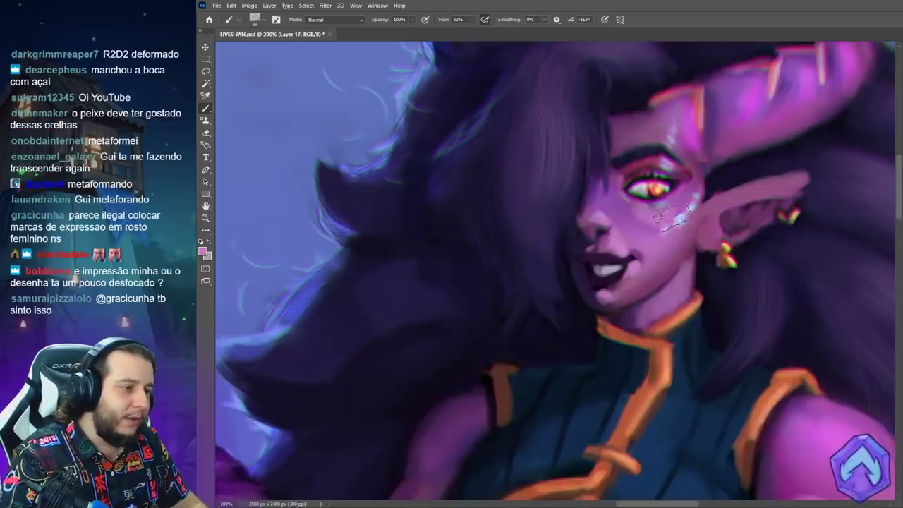
pyautogui.moveTo(667, 257)
pyautogui.mouseDown()
pyautogui.moveTo(688, 247)
pyautogui.moveTo(666, 267)
pyautogui.mouseUp()
pyautogui.keyDown('alt'); pyautogui.click(638, 254); pyautogui.keyUp('alt')
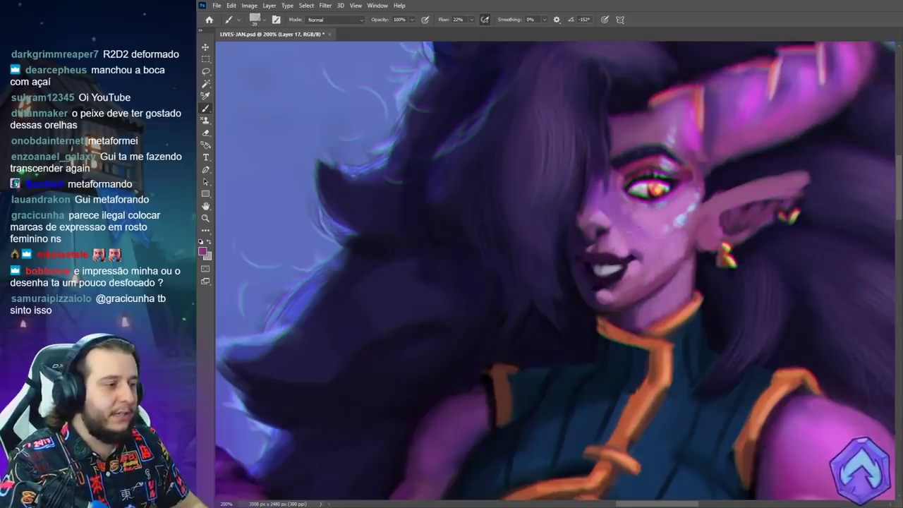
pyautogui.keyDown('alt'); pyautogui.click(624, 233); pyautogui.keyUp('alt')
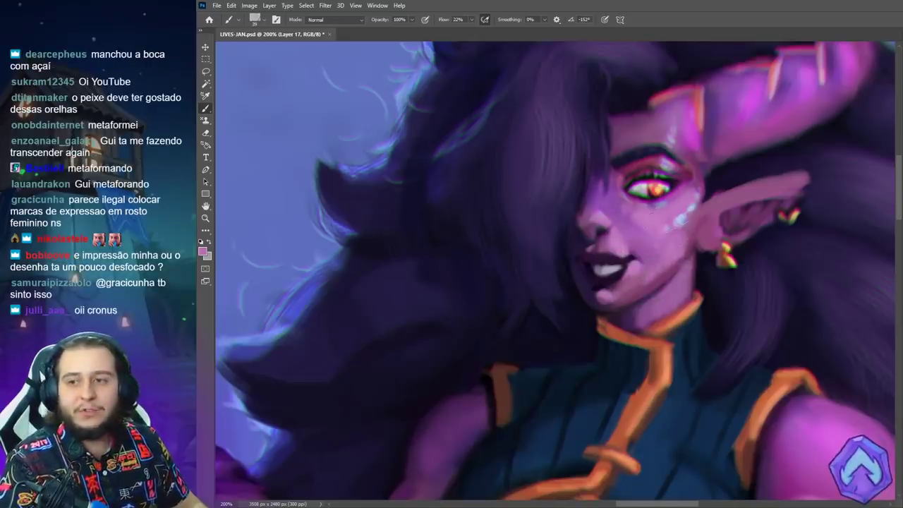
# Paint pink light along the nose bridge and the temple beside the brow with a 17 px brush.
pyautogui.rightClick(624, 201)
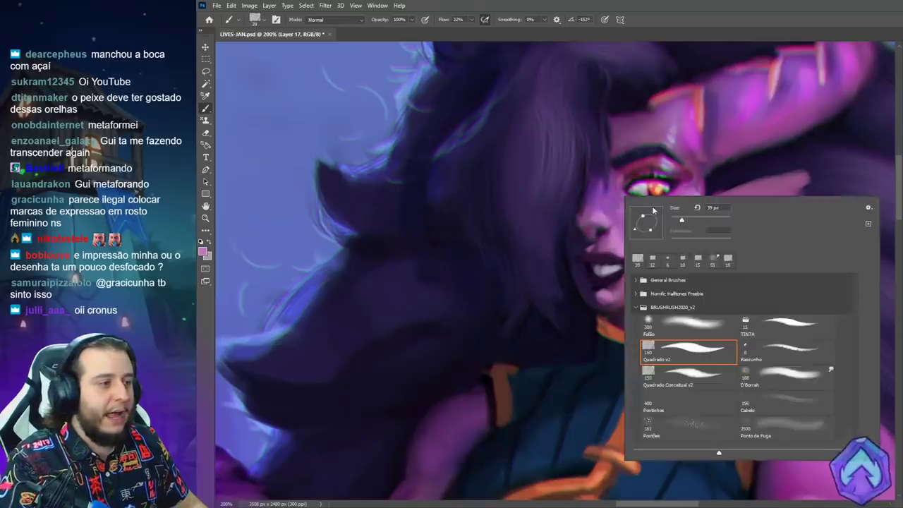
pyautogui.click(601, 191)
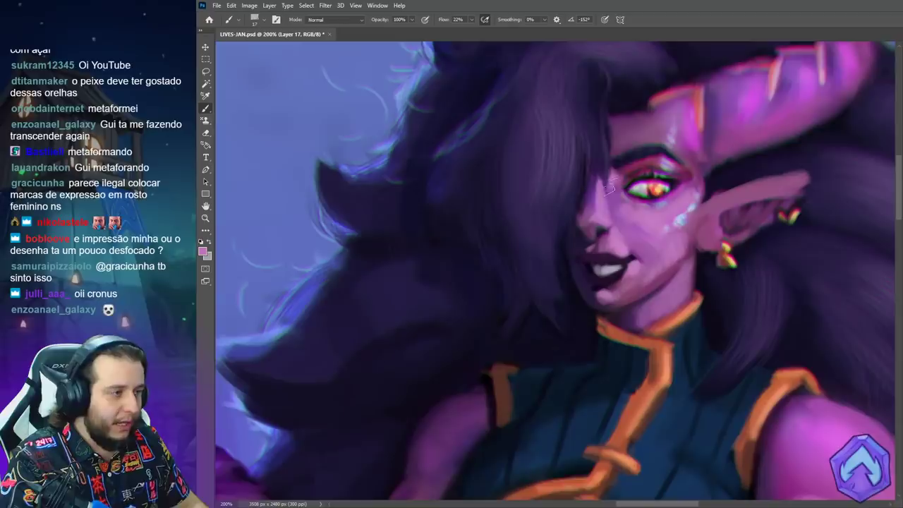
pyautogui.moveTo(676, 139); pyautogui.dragTo(695, 170)
# Shade the lower cheek and jaw with a purple sampled from the skin.
pyautogui.rightClick(661, 160)
pyautogui.moveTo(736, 207); pyautogui.dragTo(741, 207)
pyautogui.keyDown('alt'); pyautogui.click(674, 250); pyautogui.keyUp('alt')
pyautogui.moveTo(662, 276); pyautogui.dragTo(643, 289)
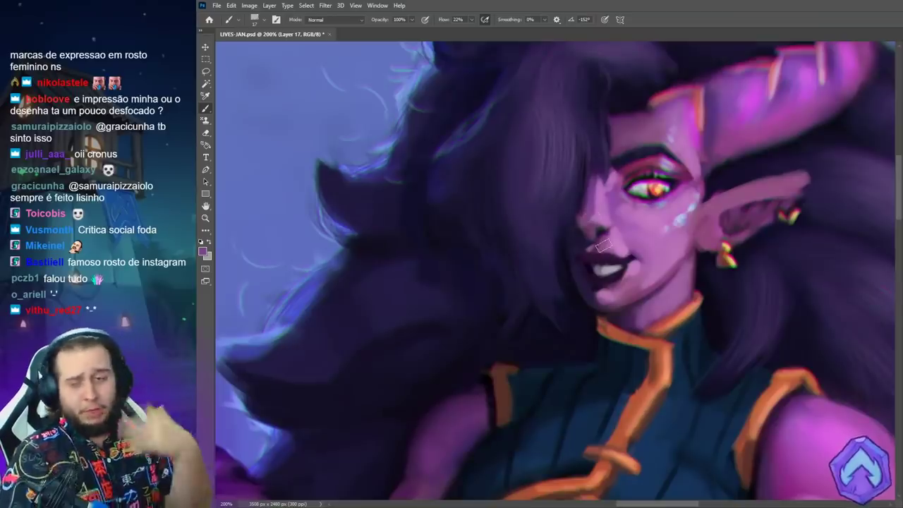
# Define the nostril and the shadow beneath the nose in dark purple and skin tones with a 10 px brush.
pyautogui.rightClick(608, 244)
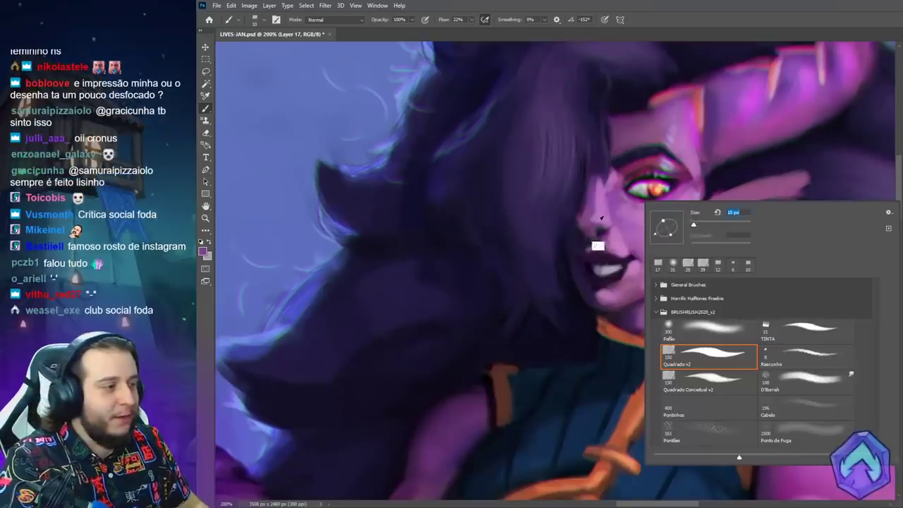
pyautogui.keyDown('alt'); pyautogui.click(593, 239); pyautogui.keyUp('alt')
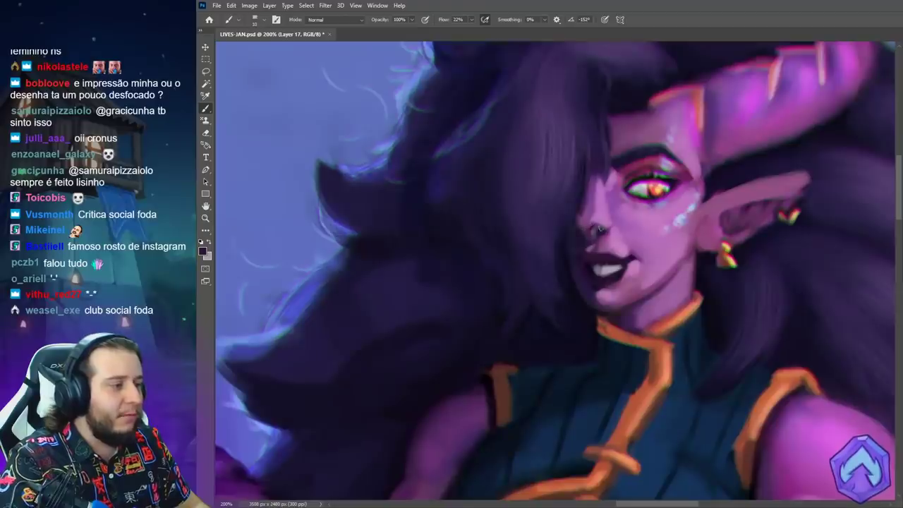
pyautogui.keyDown('alt'); pyautogui.click(608, 223); pyautogui.keyUp('alt')
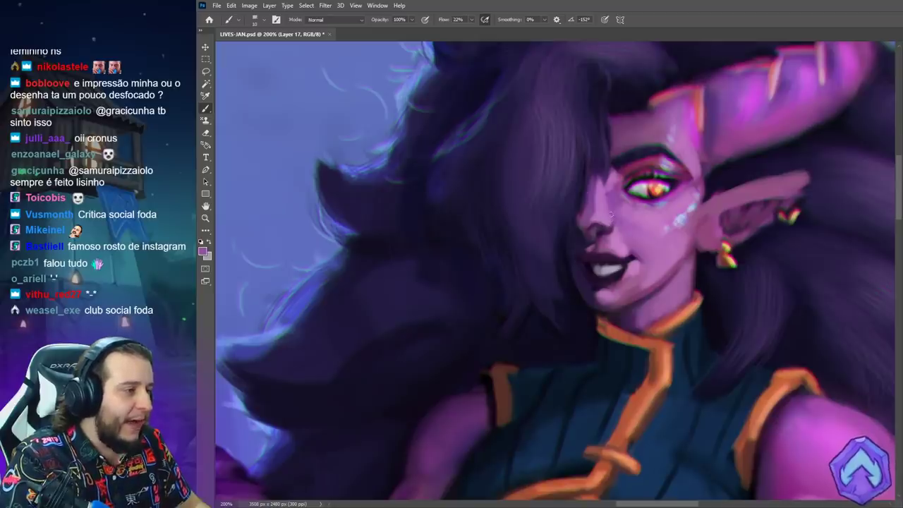
# Refine the lips with sampled purples and cut into the lower edge of the teeth with the near-black mouth color.
pyautogui.keyDown('alt'); pyautogui.click(625, 251); pyautogui.keyUp('alt')
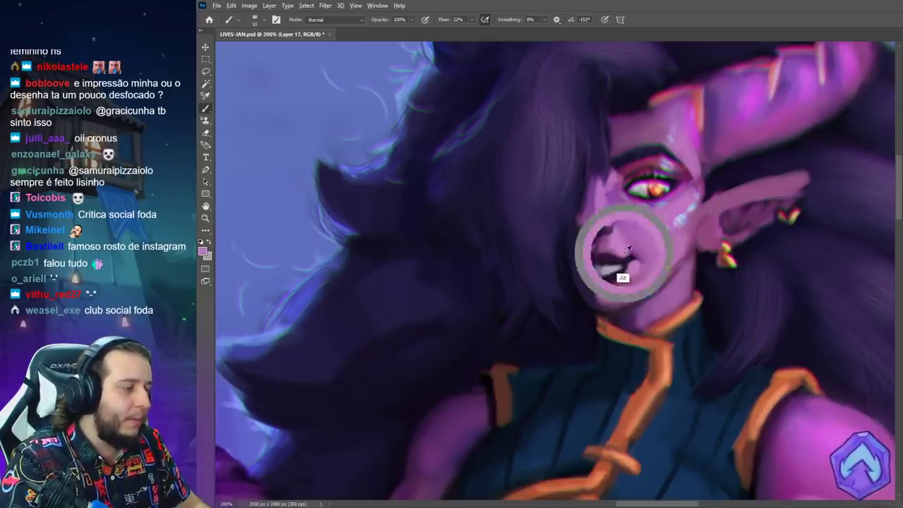
pyautogui.keyDown('alt'); pyautogui.click(623, 275); pyautogui.keyUp('alt')
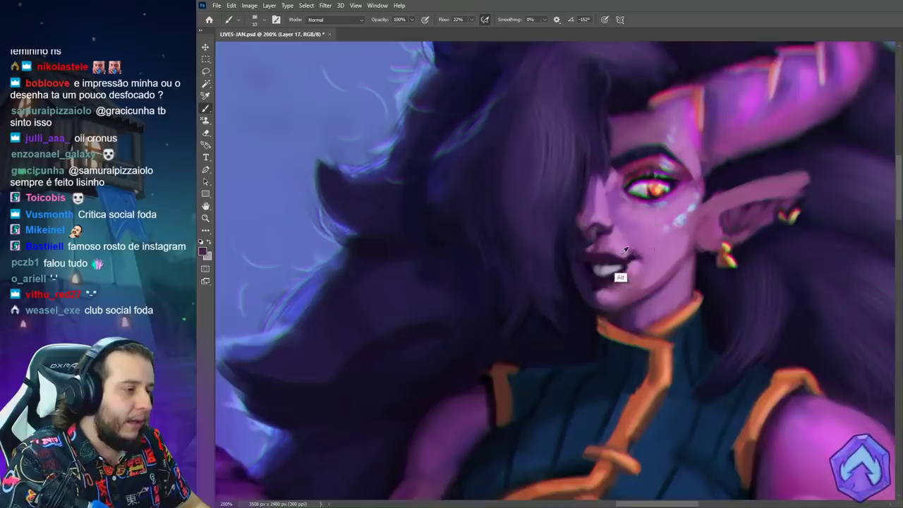
pyautogui.keyDown('alt'); pyautogui.click(620, 256); pyautogui.keyUp('alt')
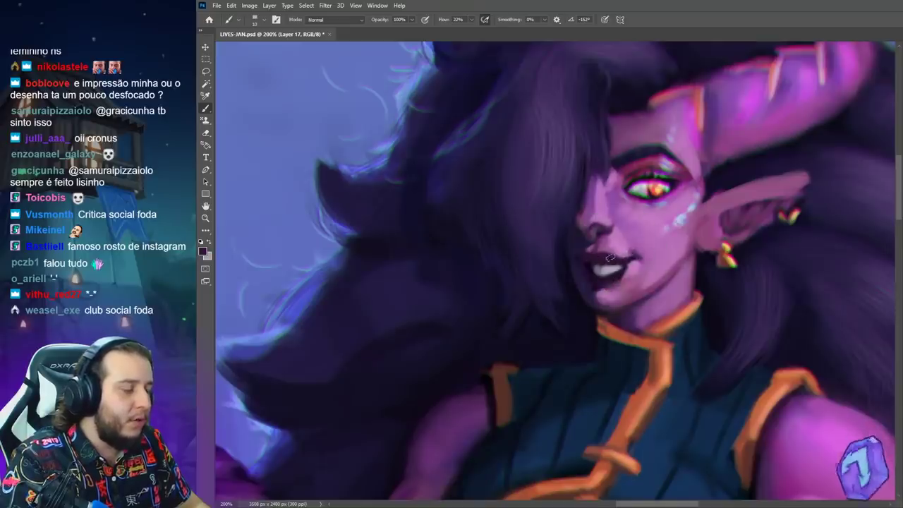
pyautogui.keyDown('alt'); pyautogui.click(594, 253); pyautogui.keyUp('alt')
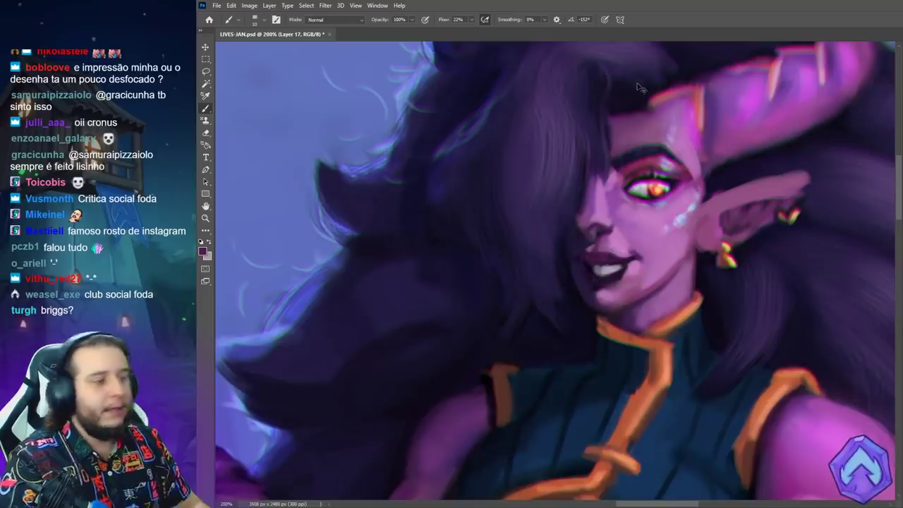
pyautogui.keyDown('alt'); pyautogui.click(604, 281); pyautogui.keyUp('alt')
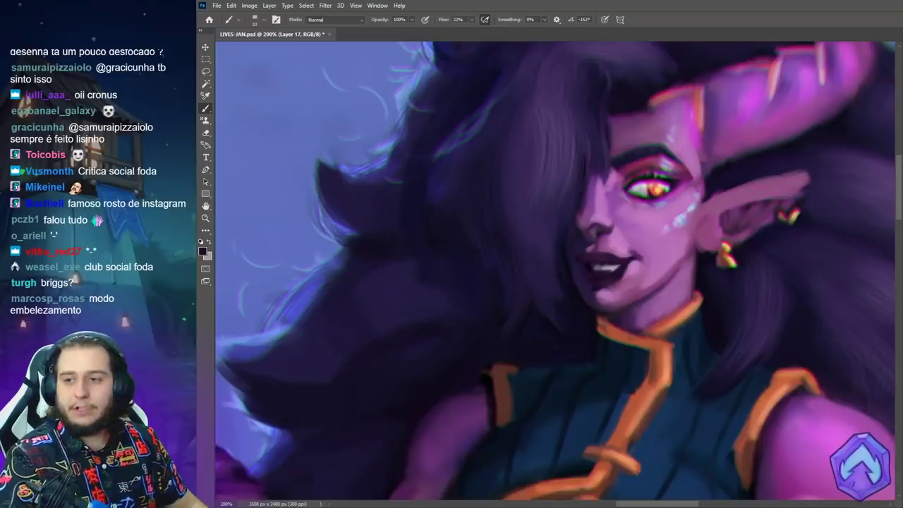
# Blend sampled pink over the skin beside the mouth with the Fofão brush at 29 px and redefine the jaw edge.
pyautogui.rightClick(689, 318)
pyautogui.click(682, 374)
pyautogui.click(708, 261)
pyautogui.keyDown('alt'); pyautogui.click(615, 247); pyautogui.keyUp('alt')
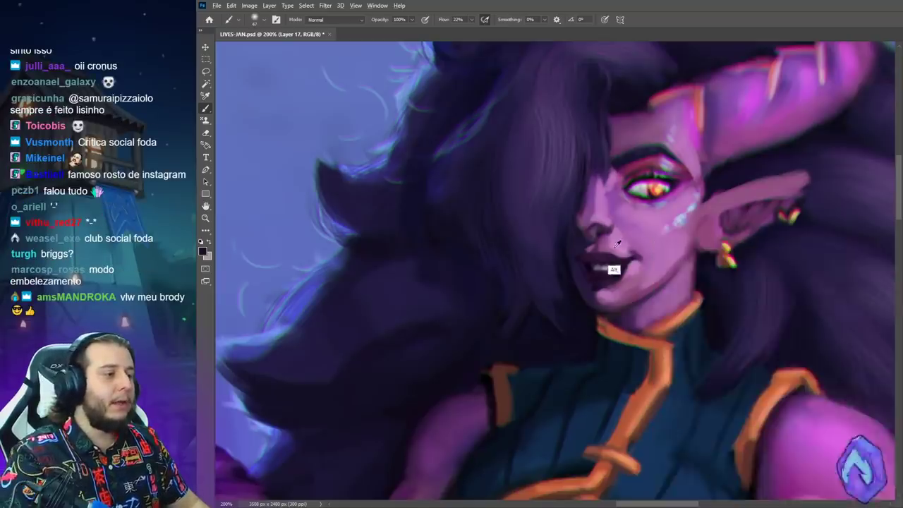
pyautogui.keyDown('alt'); pyautogui.click(617, 244); pyautogui.keyUp('alt')
pyautogui.rightClick(667, 237)
pyautogui.click(626, 244)
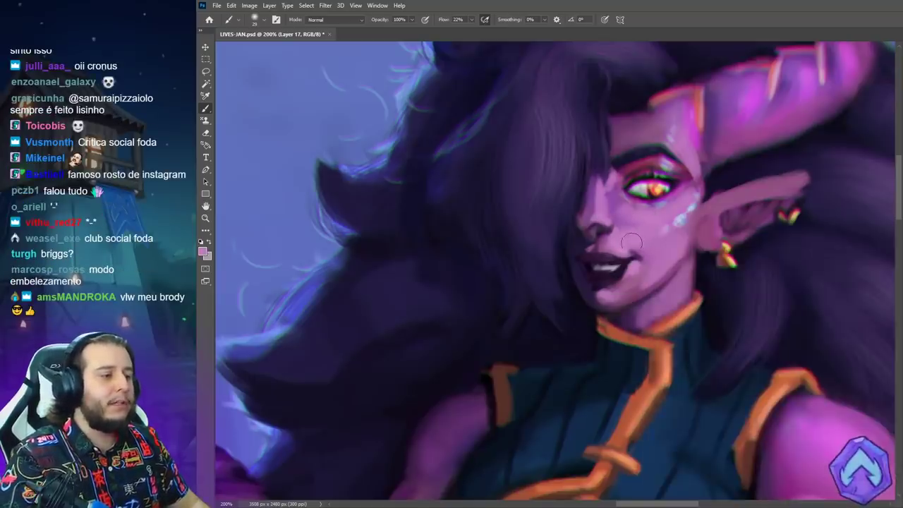
pyautogui.keyDown('alt'); pyautogui.click(639, 285); pyautogui.keyUp('alt')
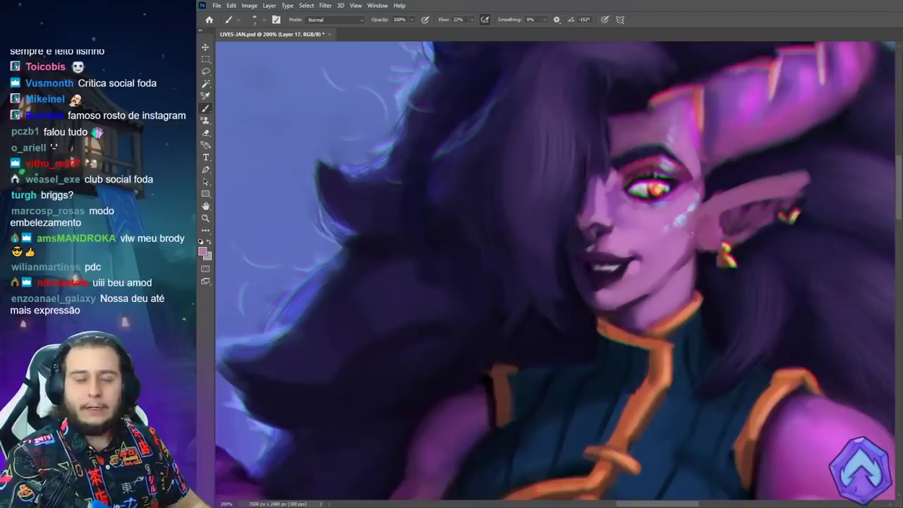
# Toggle the face repaint off and on, and compare the corrected figure with the original beside it.
pyautogui.hotkey('ctrl', ',')
pyautogui.hotkey('ctrl', ',')
pyautogui.hotkey('ctrl', ',')
pyautogui.hotkey('ctrl', ',')
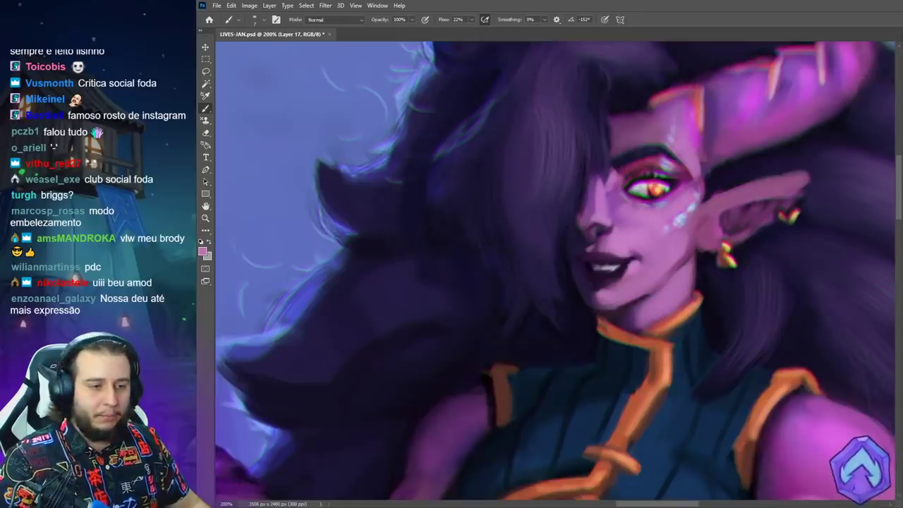
pyautogui.press('z')
pyautogui.keyDown('alt'); pyautogui.click(692, 309); pyautogui.keyUp('alt')
pyautogui.keyDown('alt'); pyautogui.click(677, 305); pyautogui.keyUp('alt')
pyautogui.keyDown('alt'); pyautogui.click(695, 320); pyautogui.keyUp('alt')
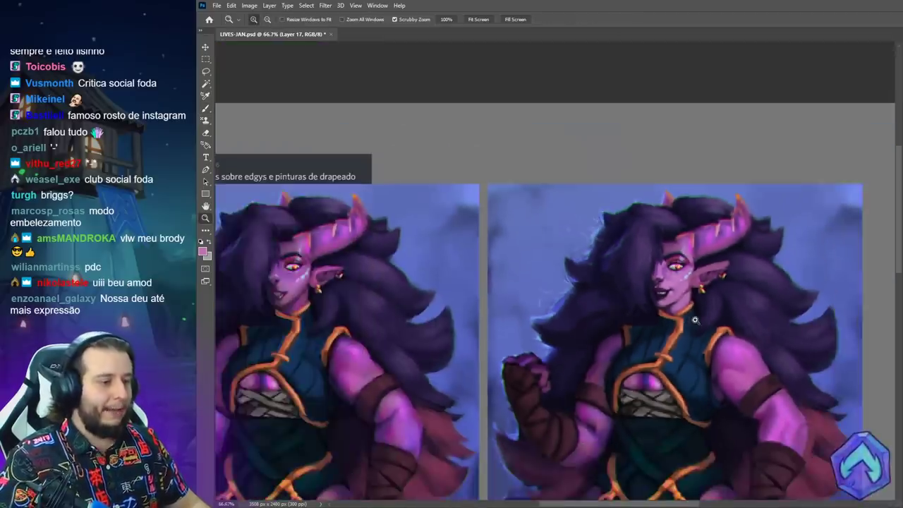
# Glaze soft magenta-pink light over the face with the Fofão brush at 58 px on a separate layer.
pyautogui.click(699, 309)
pyautogui.press('b')
pyautogui.rightClick(705, 310)
pyautogui.click(754, 371)
pyautogui.click(843, 376)
pyautogui.click(781, 268)
pyautogui.keyDown('alt'); pyautogui.click(673, 252); pyautogui.keyUp('alt')
pyautogui.keyDown('alt'); pyautogui.click(764, 384); pyautogui.keyUp('alt')
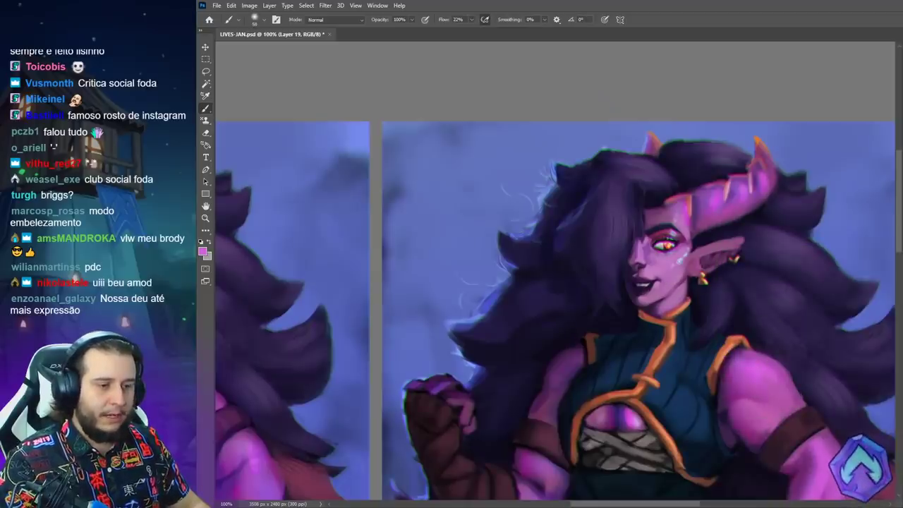
pyautogui.moveTo(654, 268)
pyautogui.mouseDown()
pyautogui.moveTo(663, 269)
pyautogui.moveTo(658, 293)
pyautogui.moveTo(643, 253)
pyautogui.moveTo(644, 262)
pyautogui.moveTo(691, 280)
pyautogui.mouseUp()
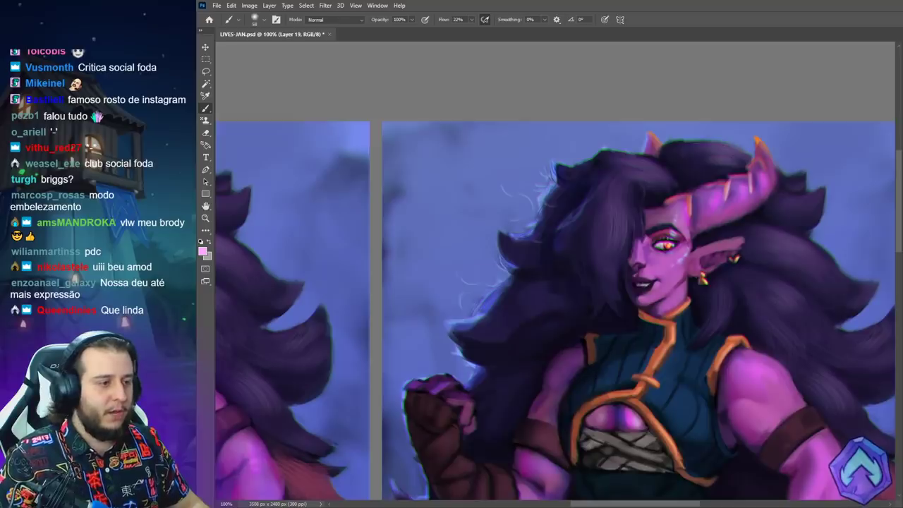
# Try purple shading under the jaw with the Quadrado v2 brush at 45 px and 13% flow, and undo the last stroke.
pyautogui.press('z')
pyautogui.click(698, 296)
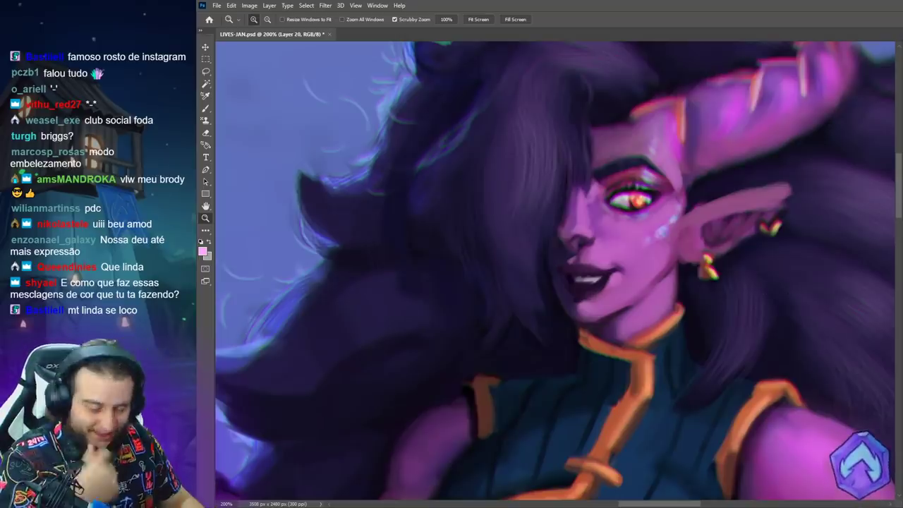
pyautogui.rightClick(707, 268)
pyautogui.click(726, 311)
pyautogui.press('b')
pyautogui.rightClick(661, 311)
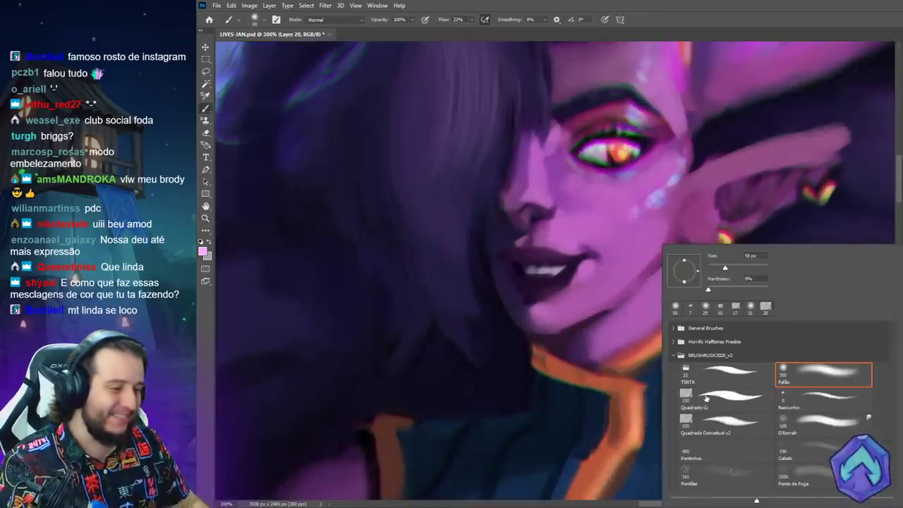
pyautogui.press('Escape')
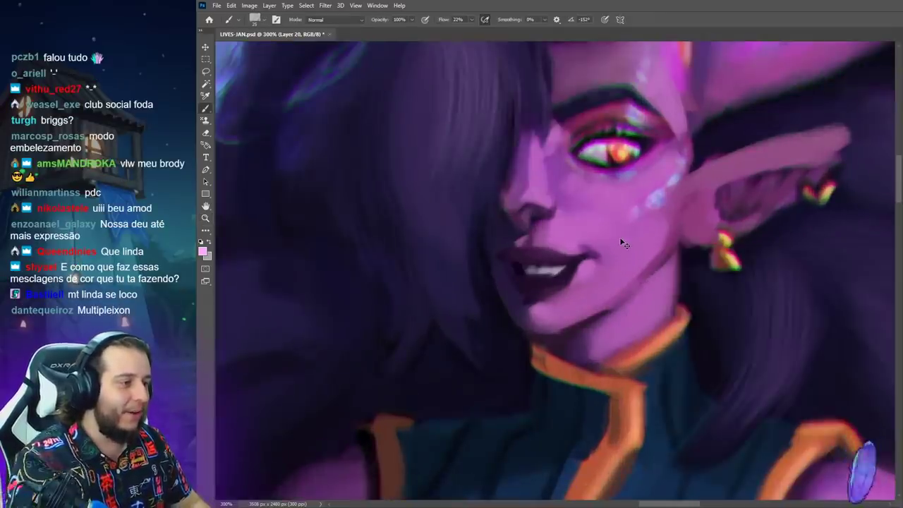
pyautogui.hotkey('ctrl', '-')
pyautogui.click(471, 20)
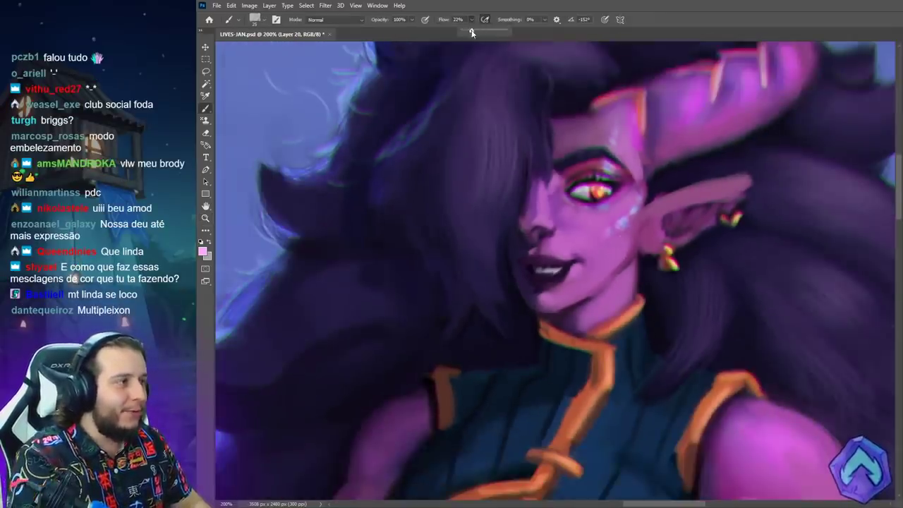
pyautogui.rightClick(694, 263)
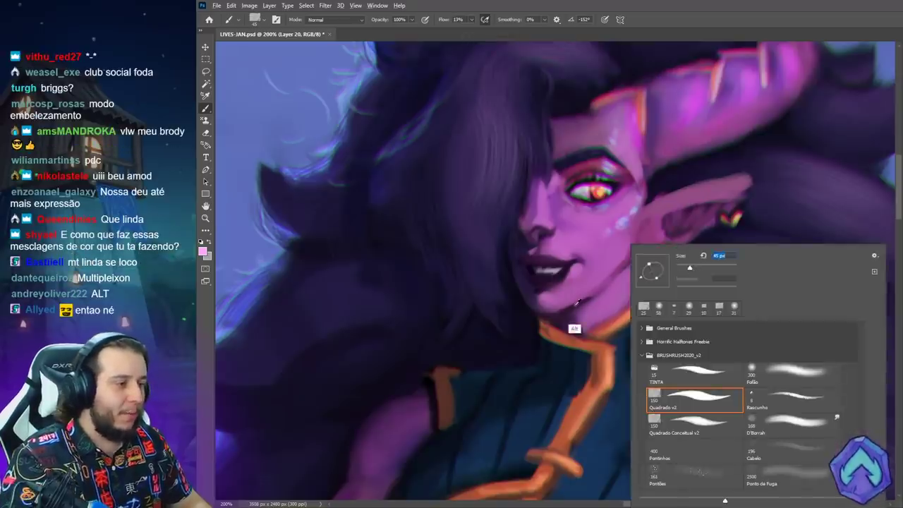
pyautogui.press('Escape')
pyautogui.moveTo(578, 321)
pyautogui.mouseDown()
pyautogui.moveTo(600, 318)
pyautogui.moveTo(614, 301)
pyautogui.moveTo(581, 313)
pyautogui.mouseUp()
pyautogui.keyDown('alt'); pyautogui.click(609, 330); pyautogui.keyUp('alt')
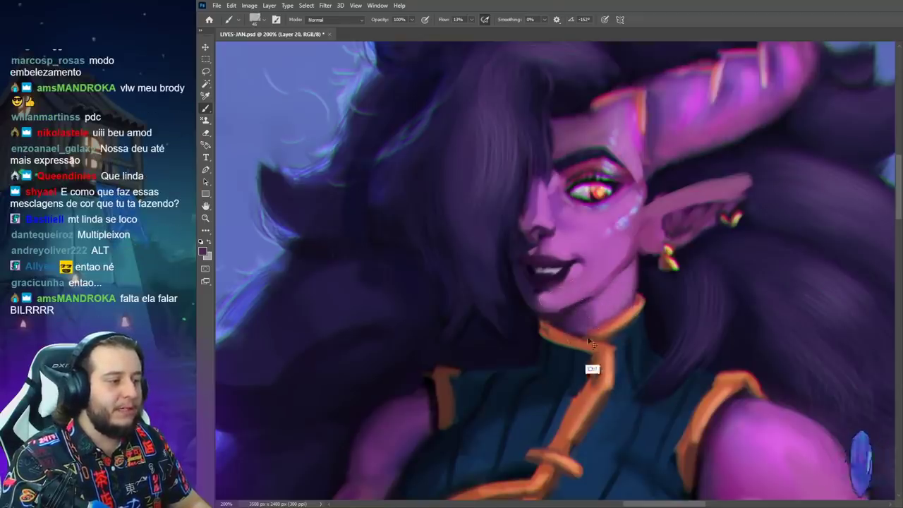
pyautogui.hotkey('ctrl', 'z')
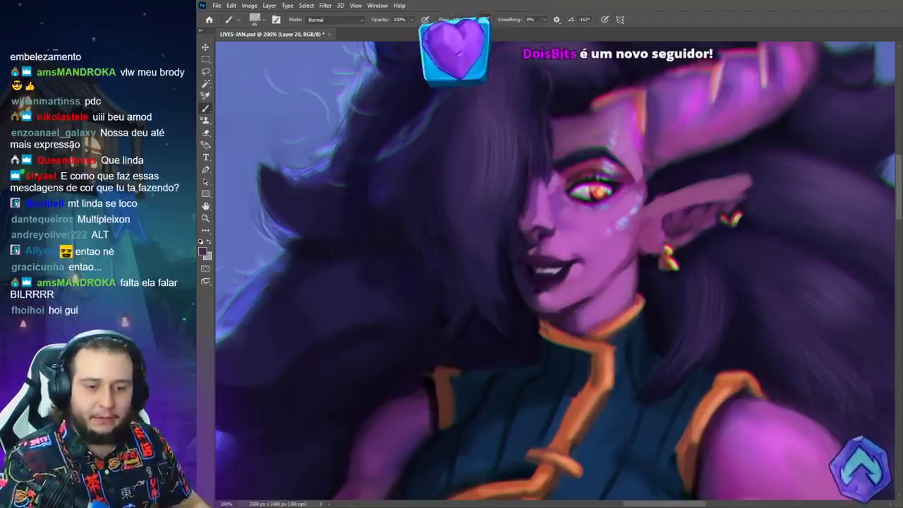
# Soften the transitions around the mouth corner, chin and jaw with sampled skin tones using a 26 px brush at 6% flow.
pyautogui.rightClick(584, 282)
pyautogui.keyDown('alt'); pyautogui.click(583, 282); pyautogui.keyUp('alt')
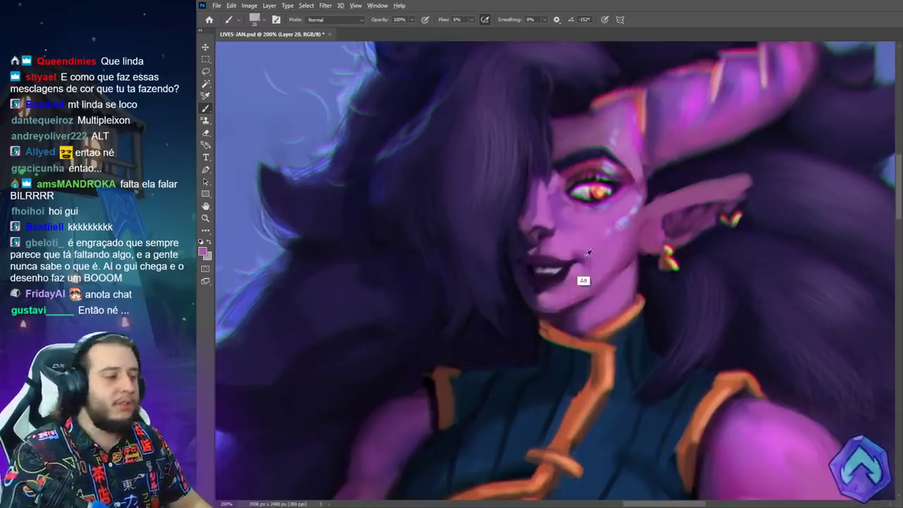
pyautogui.keyDown('alt'); pyautogui.click(585, 280); pyautogui.keyUp('alt')
pyautogui.moveTo(585, 279)
pyautogui.mouseDown()
pyautogui.moveTo(568, 316)
pyautogui.moveTo(555, 311)
pyautogui.mouseUp()
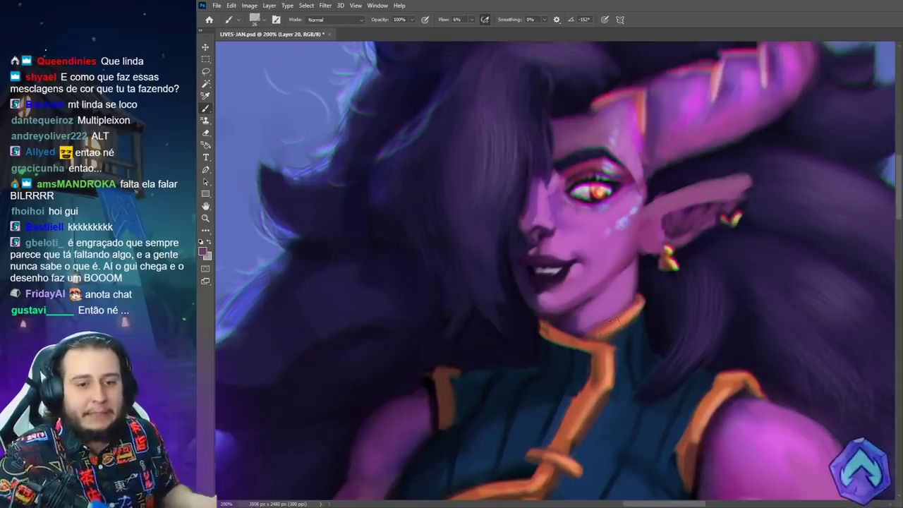
# Blend sampled magenta into the side of the jaw and the dark lip color into the nose's shadow.
pyautogui.keyDown('alt'); pyautogui.click(628, 280); pyautogui.keyUp('alt')
pyautogui.keyDown('alt'); pyautogui.click(631, 256); pyautogui.keyUp('alt')
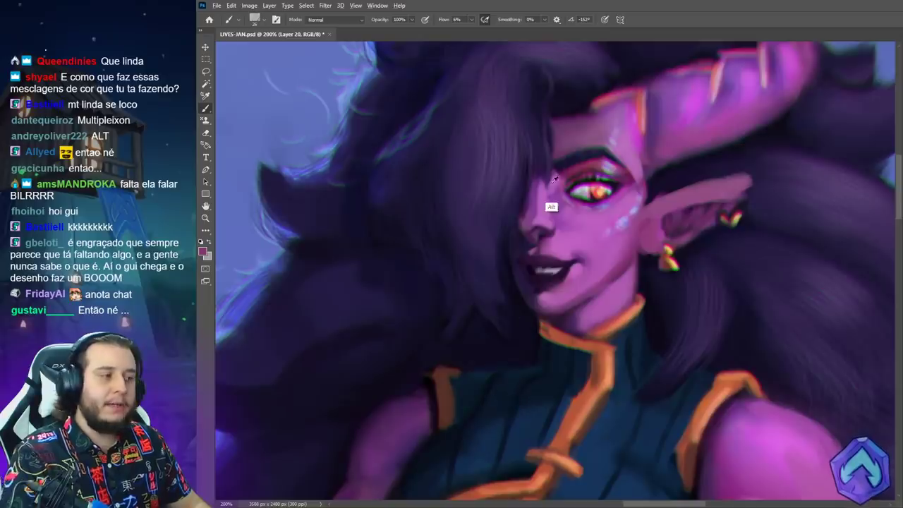
pyautogui.keyDown('alt'); pyautogui.click(542, 257); pyautogui.keyUp('alt')
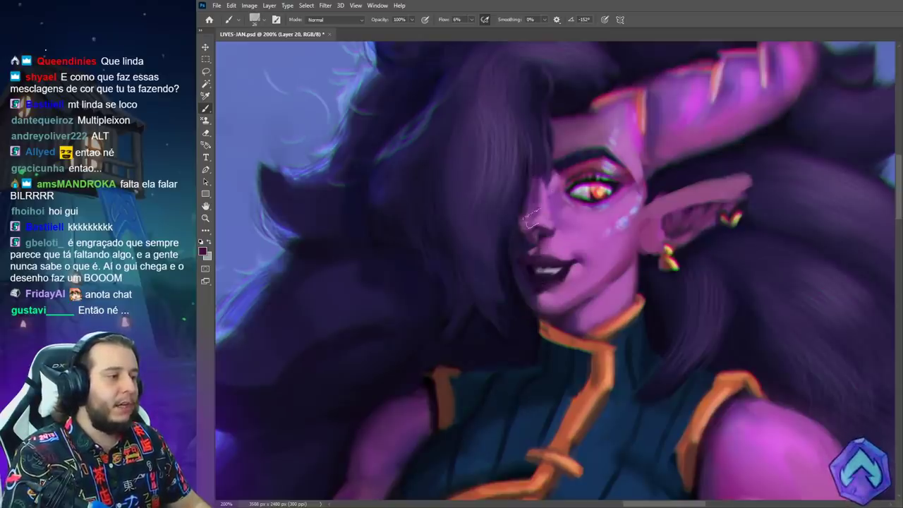
# Set the brush flow to 40% and refine the jaw edge in sampled magenta with a 10 px brush.
pyautogui.keyDown('alt'); pyautogui.click(552, 207); pyautogui.keyUp('alt')
pyautogui.keyDown('alt'); pyautogui.click(569, 219); pyautogui.keyUp('alt')
pyautogui.rightClick(603, 226)
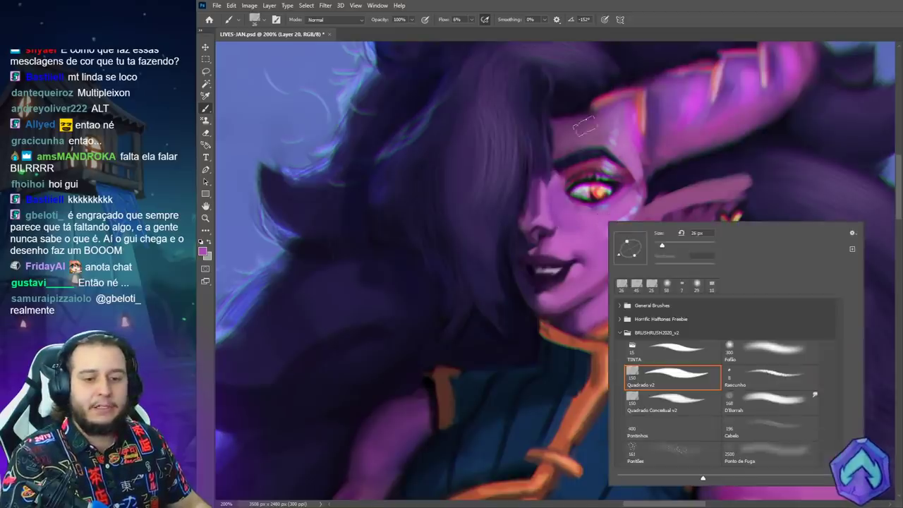
pyautogui.moveTo(473, 21)
pyautogui.mouseDown()
pyautogui.moveTo(482, 40)
pyautogui.moveTo(486, 29)
pyautogui.mouseUp()
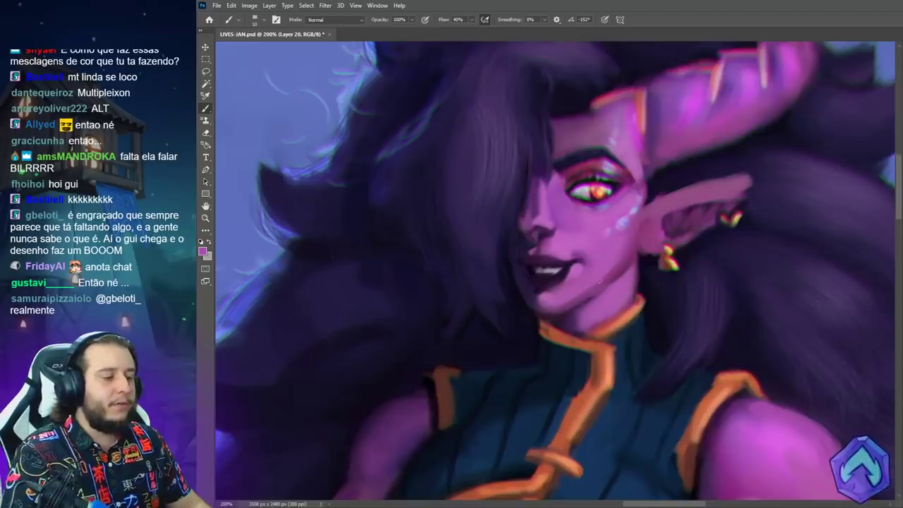
# Repaint the large horn as one smooth magenta form over its stripes, using the Fofão brush at 37 px.
pyautogui.rightClick(616, 228)
pyautogui.click(744, 359)
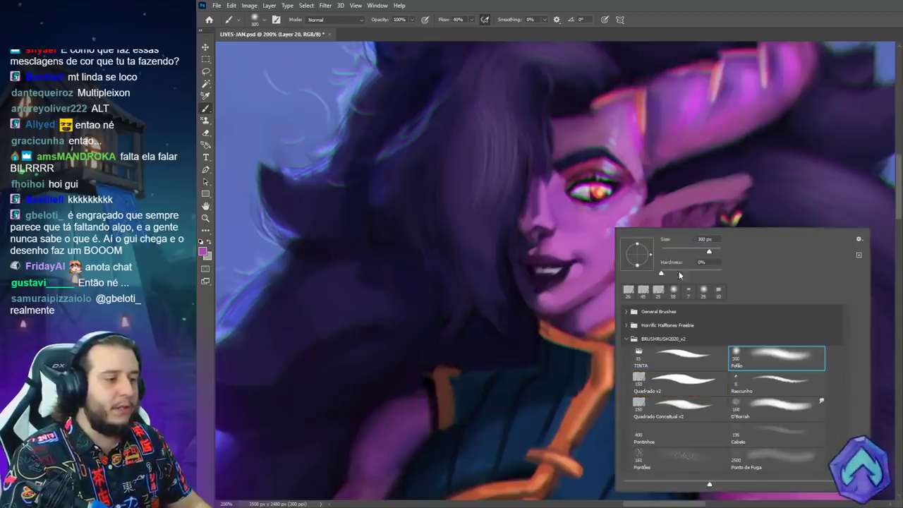
pyautogui.click(583, 267)
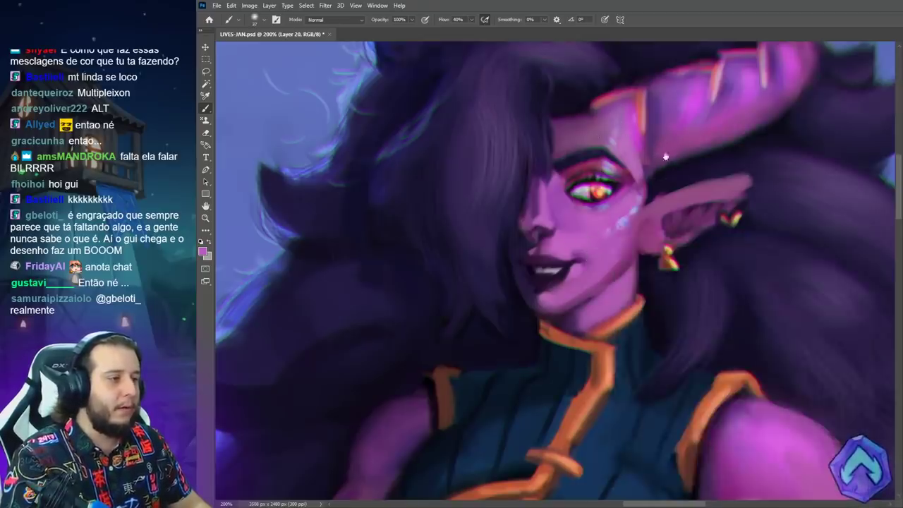
pyautogui.moveTo(585, 241); pyautogui.dragTo(515, 326)
pyautogui.moveTo(715, 95)
pyautogui.mouseDown()
pyautogui.moveTo(593, 212)
pyautogui.moveTo(721, 102)
pyautogui.moveTo(582, 232)
pyautogui.mouseUp()
pyautogui.keyDown('alt'); pyautogui.click(572, 286); pyautogui.keyUp('alt')
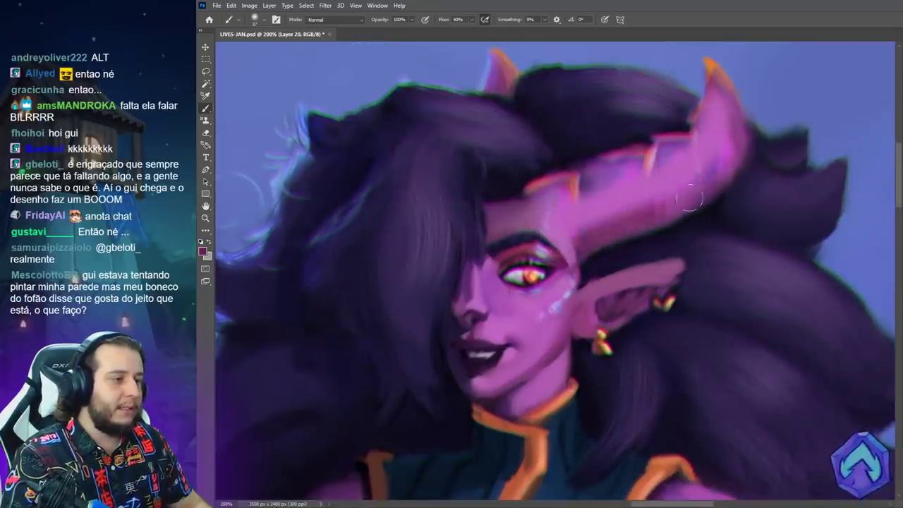
pyautogui.keyDown('alt'); pyautogui.click(723, 147); pyautogui.keyUp('alt')
pyautogui.moveTo(720, 114); pyautogui.dragTo(643, 202)
pyautogui.moveTo(557, 193); pyautogui.dragTo(667, 157)
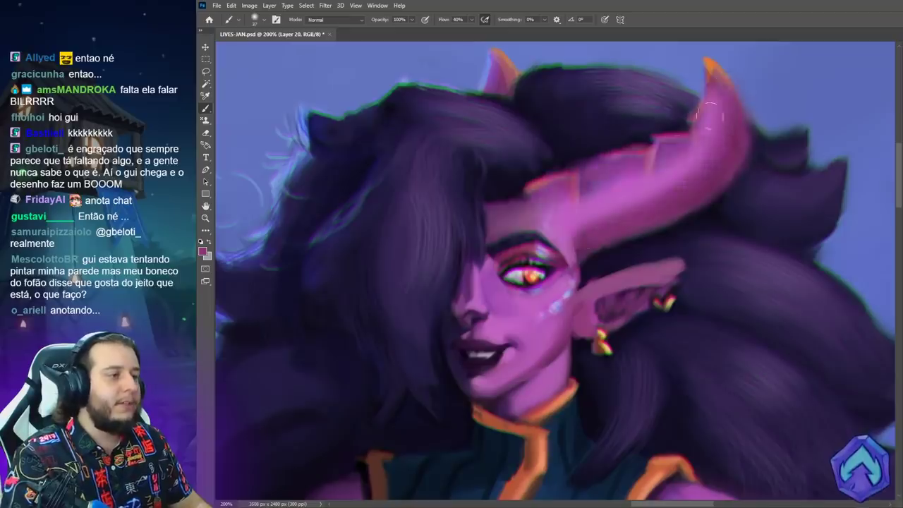
pyautogui.moveTo(698, 106); pyautogui.dragTo(652, 162)
# Paint dark magenta ridge lines across the large horn in a sampled tone, using the Quadrado v2 brush at 17 px.
pyautogui.rightClick(609, 200)
pyautogui.click(645, 344)
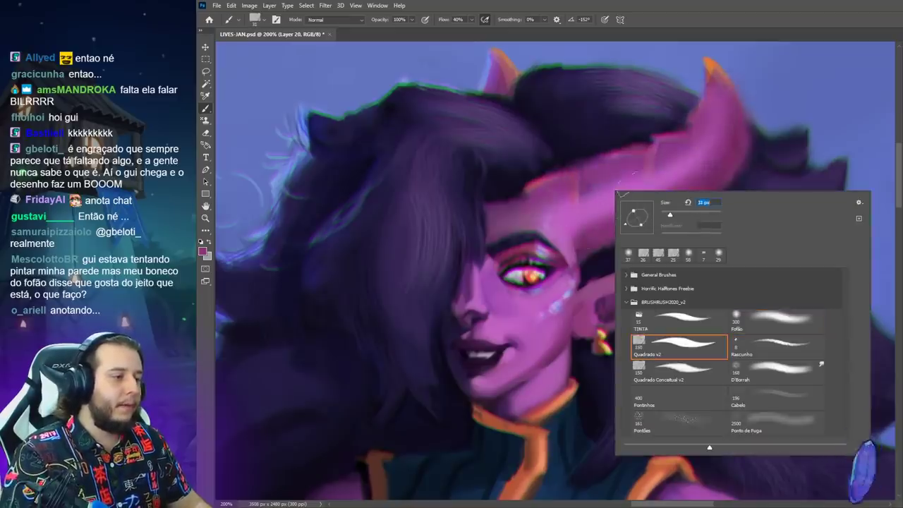
pyautogui.keyDown('alt'); pyautogui.click(576, 242); pyautogui.keyUp('alt')
pyautogui.rightClick(644, 207)
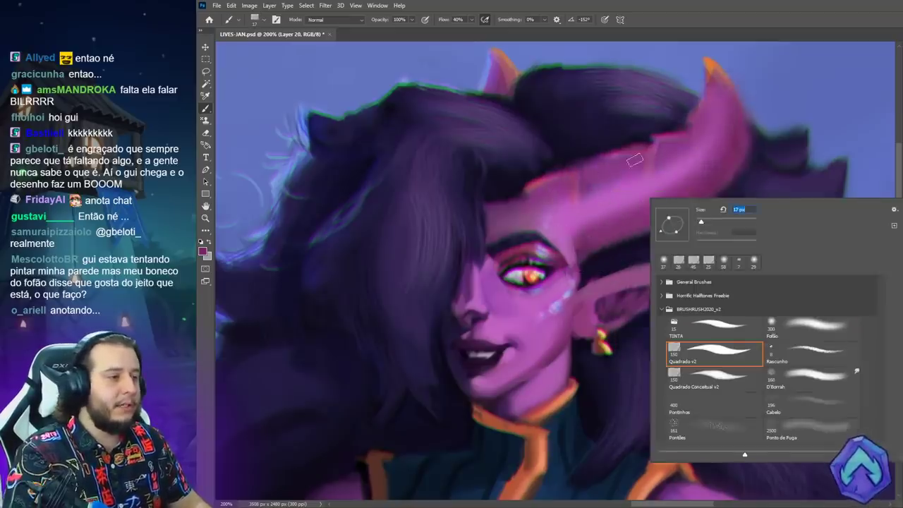
pyautogui.click(620, 156)
pyautogui.moveTo(649, 149); pyautogui.dragTo(638, 203)
pyautogui.moveTo(694, 135); pyautogui.dragTo(688, 172)
pyautogui.moveTo(698, 105)
pyautogui.mouseDown()
pyautogui.moveTo(718, 98)
pyautogui.moveTo(730, 125)
pyautogui.mouseUp()
pyautogui.moveTo(586, 170); pyautogui.dragTo(579, 220)
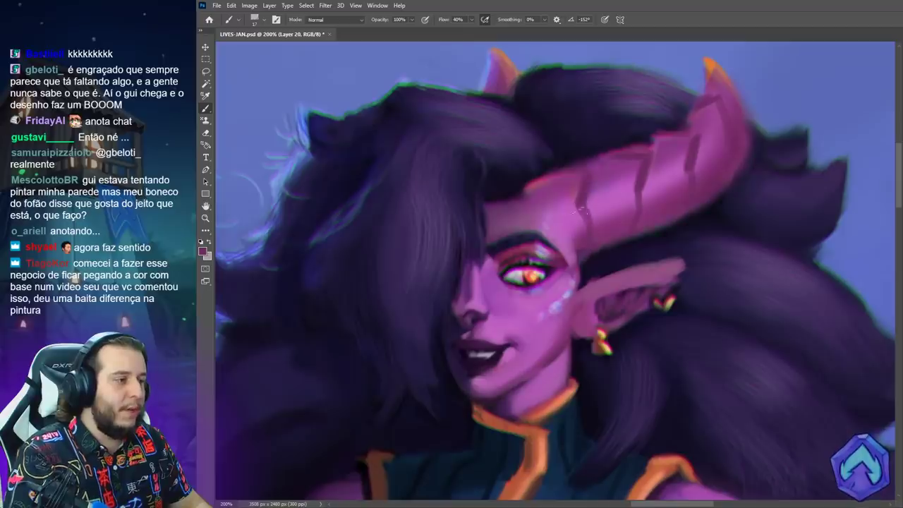
# Add lighter pink accents beside the large horn's ridges and toward its tip, using colors sampled from the horn.
pyautogui.keyDown('alt'); pyautogui.click(598, 209); pyautogui.keyUp('alt')
pyautogui.moveTo(578, 184); pyautogui.dragTo(578, 202)
pyautogui.keyDown('alt'); pyautogui.click(574, 190); pyautogui.keyUp('alt')
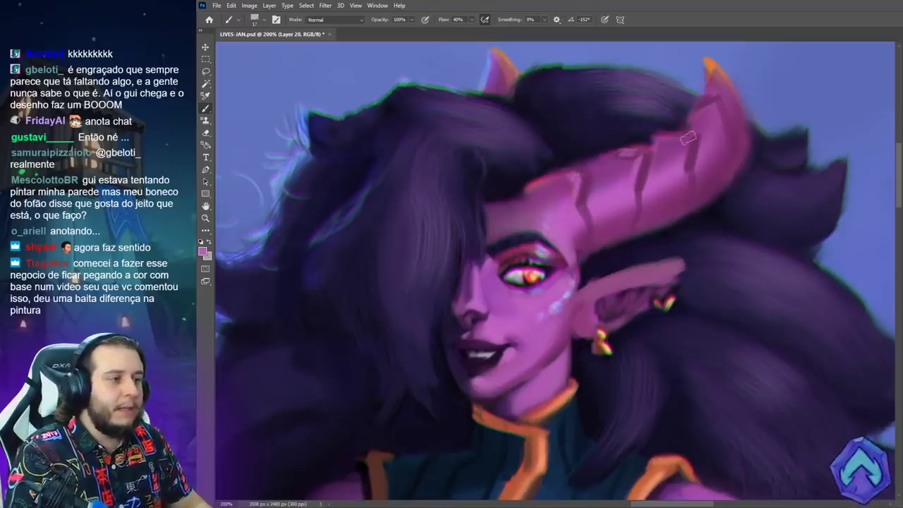
pyautogui.moveTo(714, 103); pyautogui.dragTo(723, 134)
pyautogui.keyDown('alt'); pyautogui.click(724, 136); pyautogui.keyUp('alt')
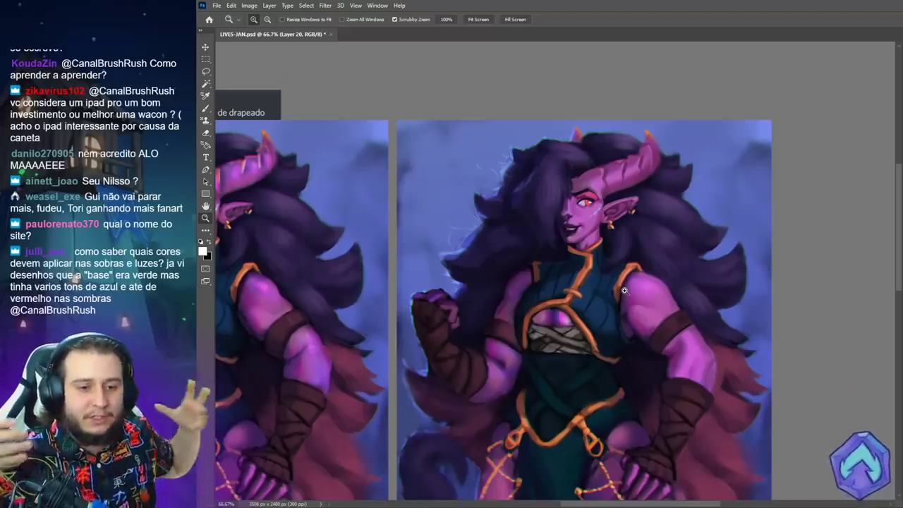
# Compare the repainted character with the original painting beside it, examining the face, horn and arm forms.
pyautogui.moveTo(656, 302); pyautogui.dragTo(765, 285)
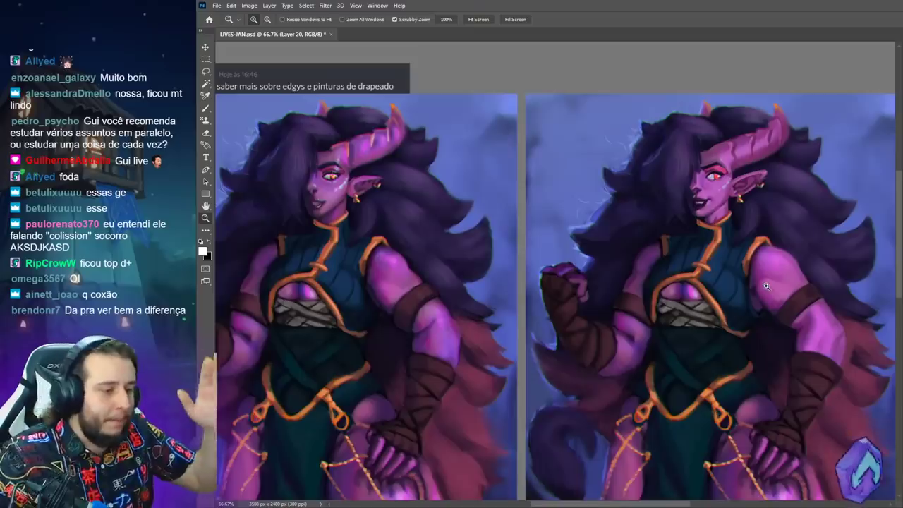
pyautogui.scroll(-3, 766, 286)
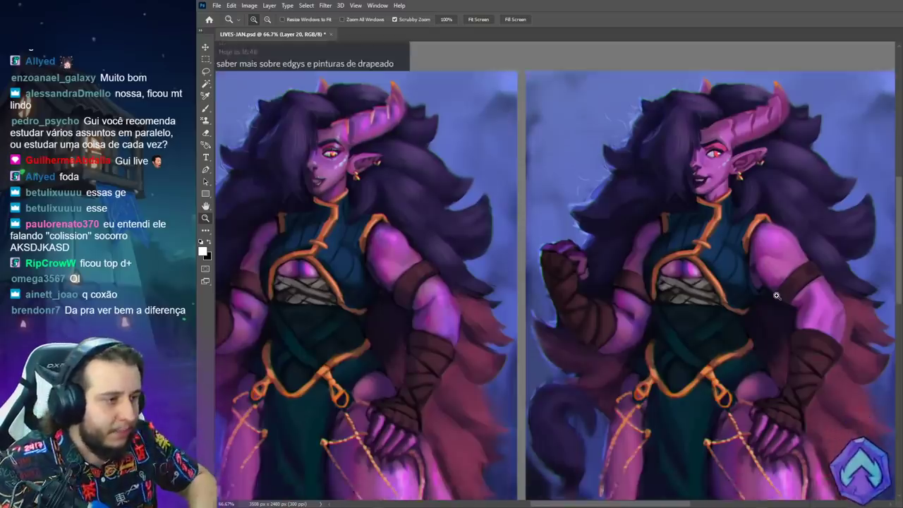
pyautogui.scroll(1, 786, 371)
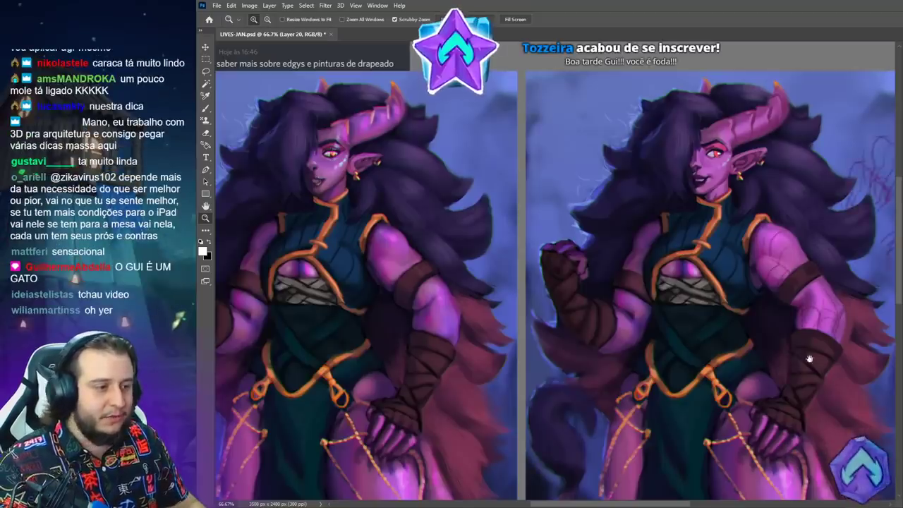
pyautogui.moveTo(809, 360); pyautogui.dragTo(584, 352)
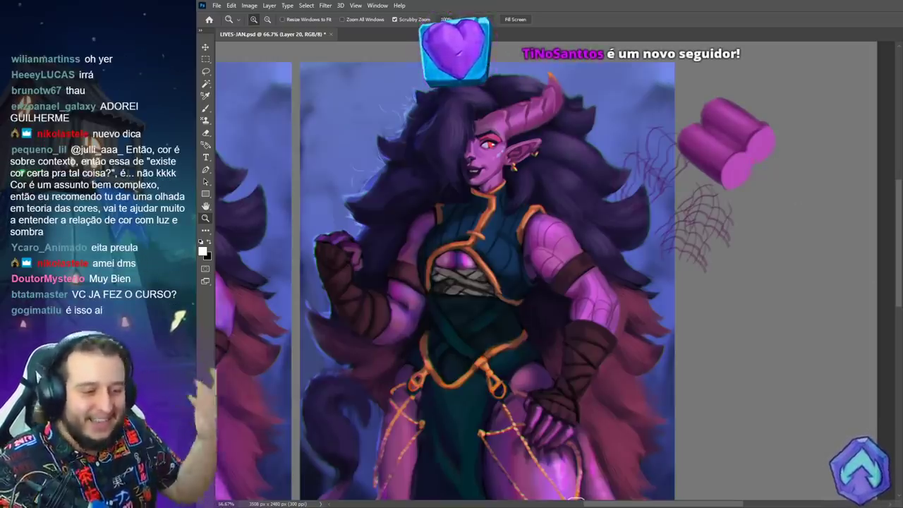
pyautogui.moveTo(658, 337); pyautogui.dragTo(799, 313)
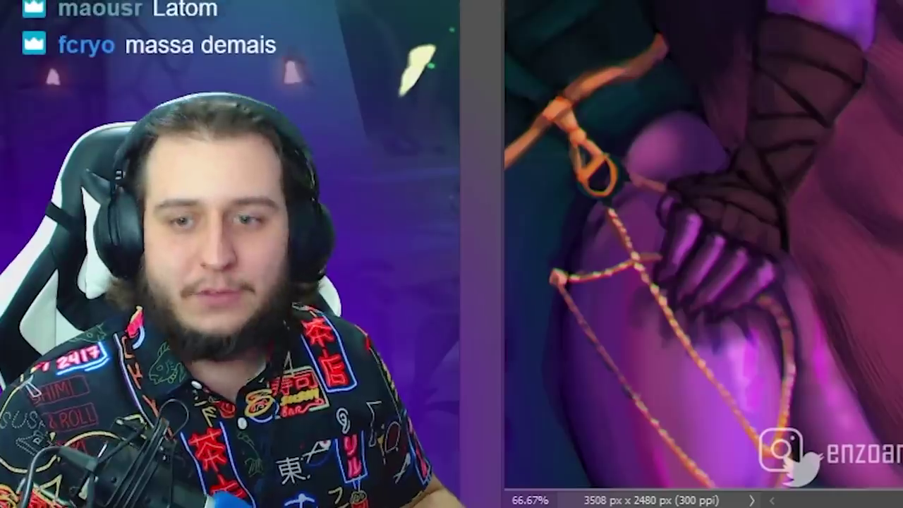